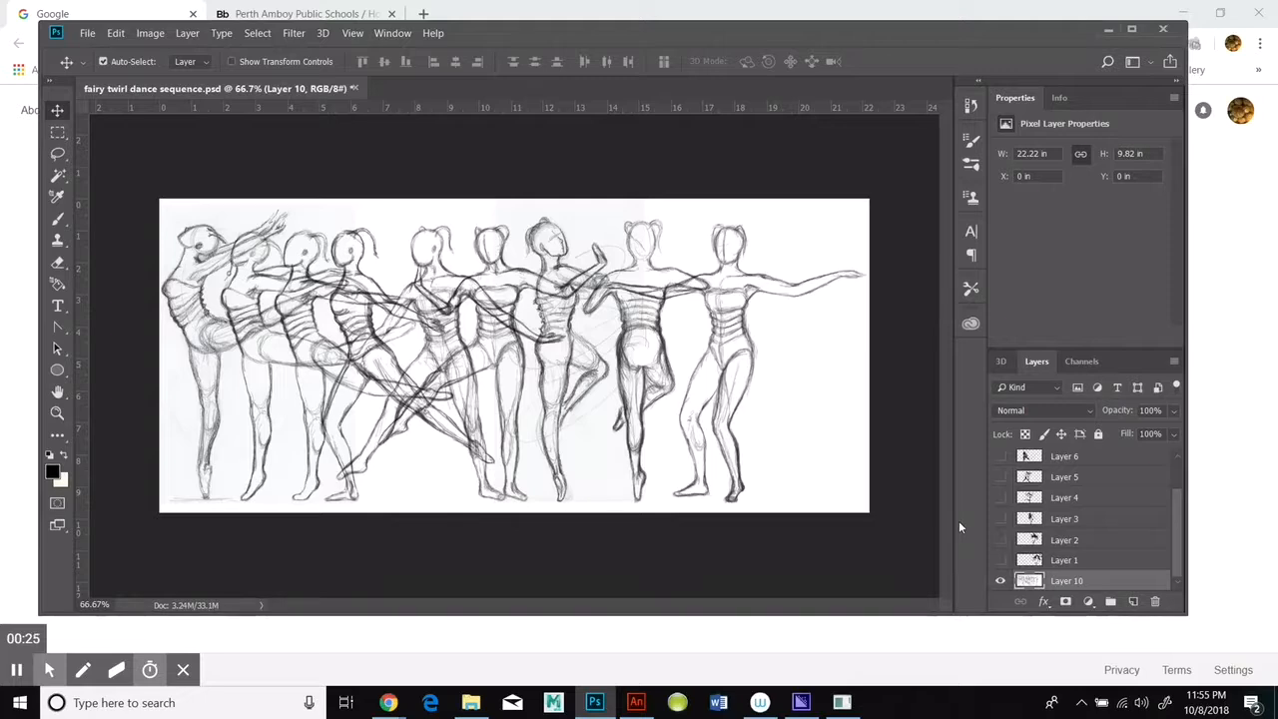
# Make all the ink drawing layers above the sketch on Layer 10 visible
pyautogui.click(1001, 560)
pyautogui.moveTo(1001, 541); pyautogui.dragTo(1003, 477)
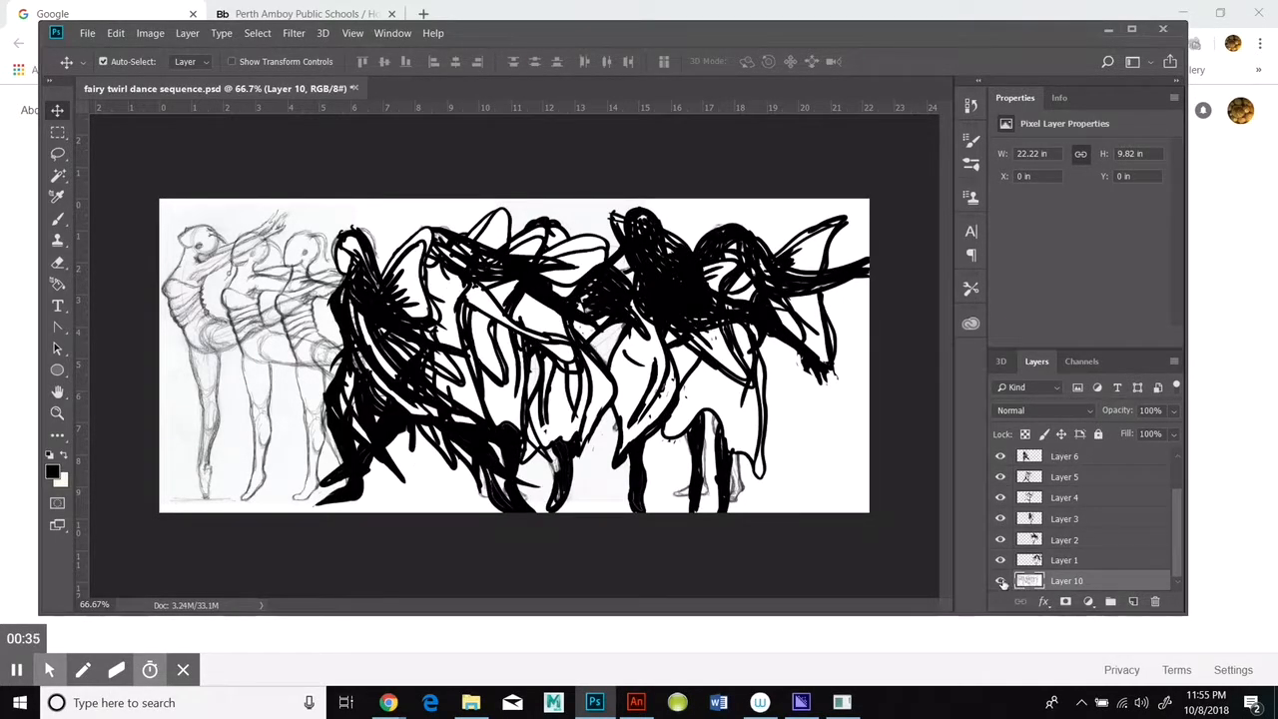
pyautogui.click(1001, 456)
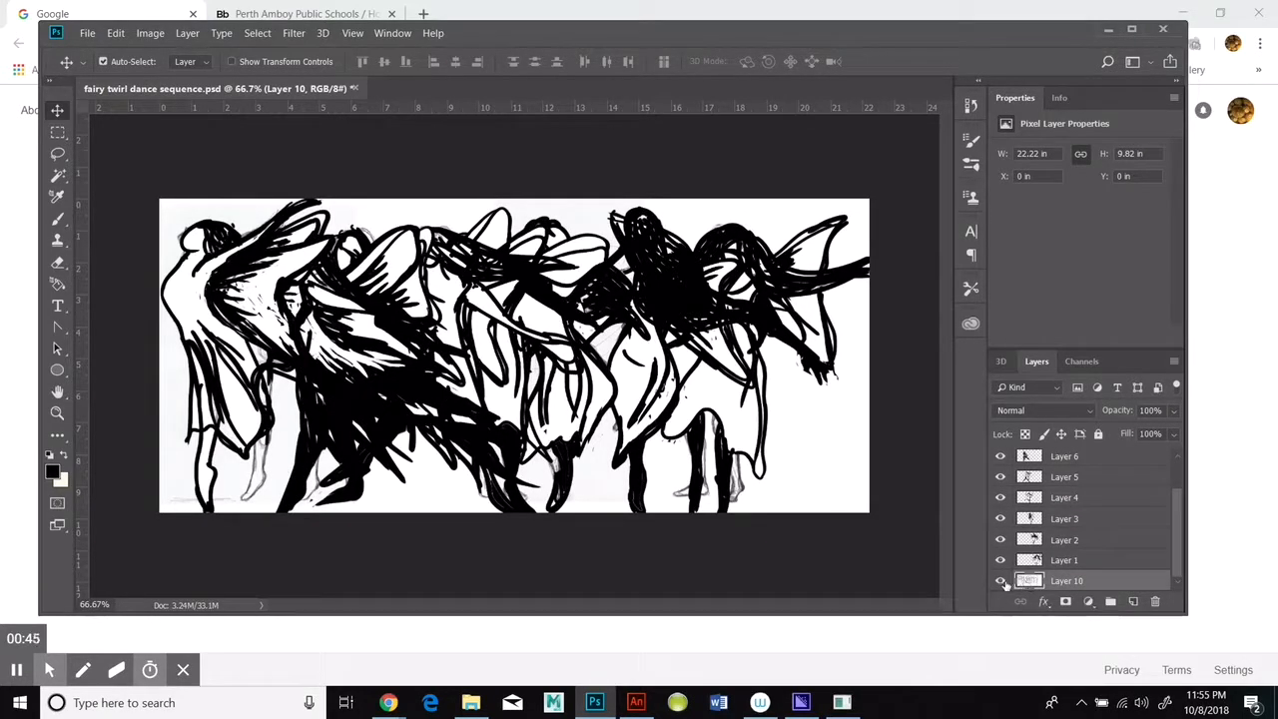
# Delete the sketch layer, Layer 10, so only the ink drawings remain on transparency
pyautogui.rightClick(1026, 583)
pyautogui.click(188, 33)
pyautogui.click(188, 33)
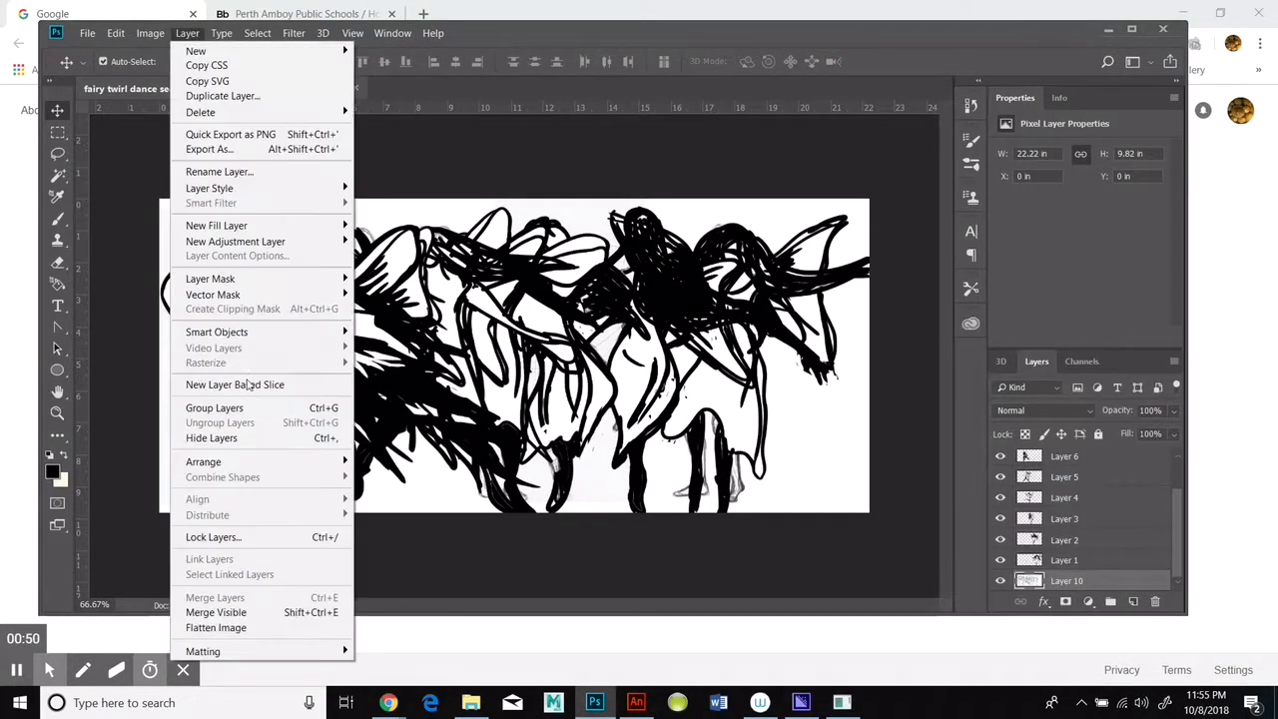
pyautogui.click(379, 112)
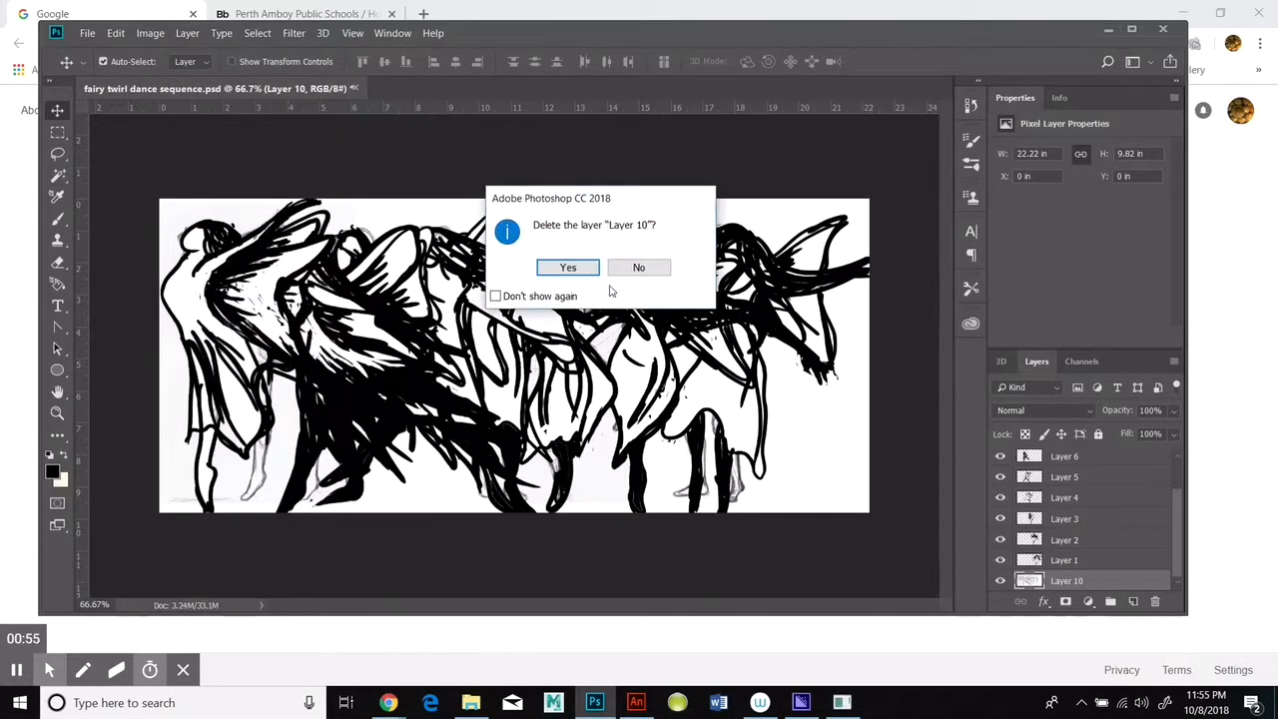
pyautogui.click(567, 267)
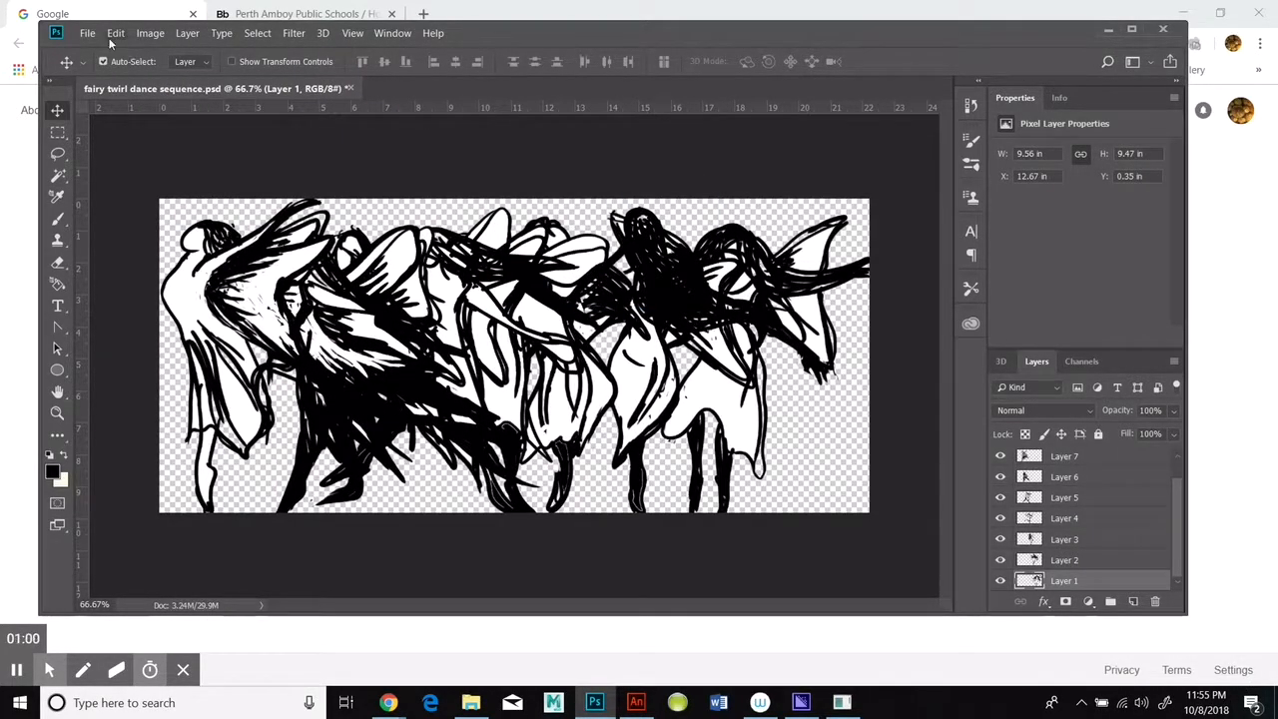
# Save the layered document in Photoshop format as "fairy twirl dance sequence" in the Movement sequences folder, over the existing file
pyautogui.click(88, 33)
pyautogui.click(160, 214)
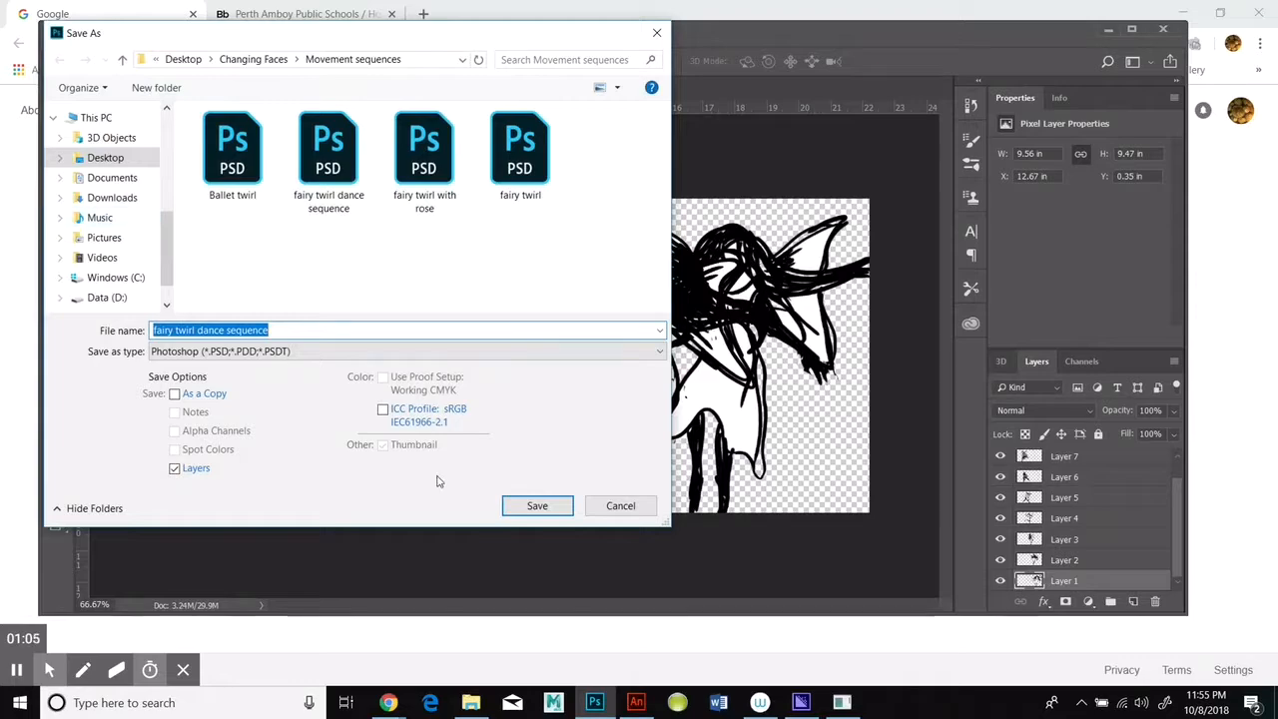
pyautogui.click(537, 505)
pyautogui.click(679, 353)
pyautogui.click(827, 192)
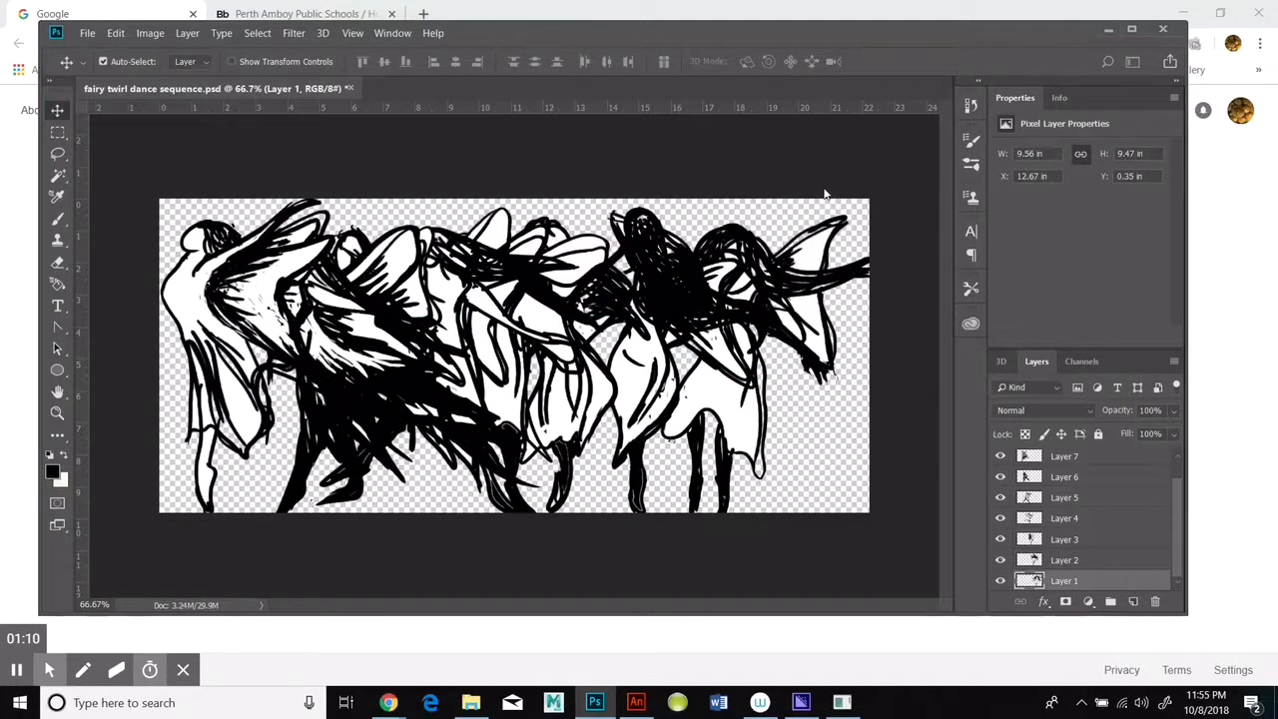
# Switch to Adobe Animate and create a new HTML5 Canvas document 1100 px wide and 800 px high
pyautogui.click(637, 703)
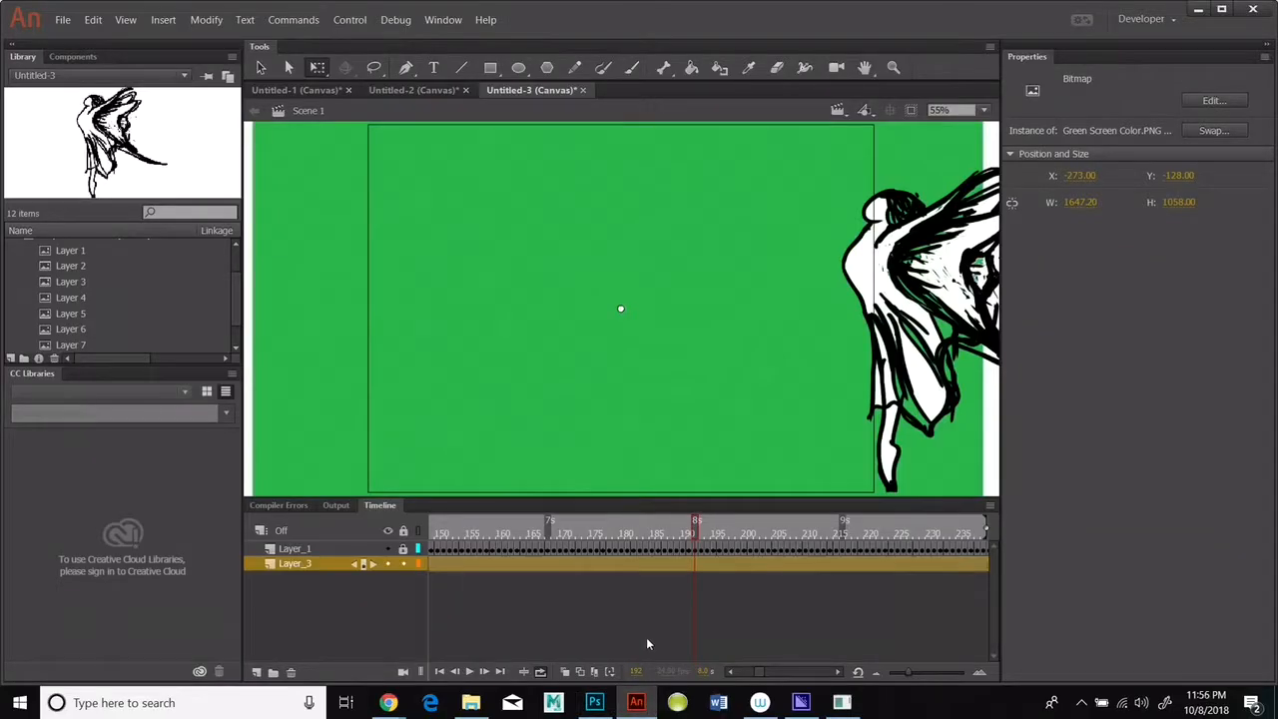
pyautogui.moveTo(387, 704)
pyautogui.click(70, 22)
pyautogui.click(77, 37)
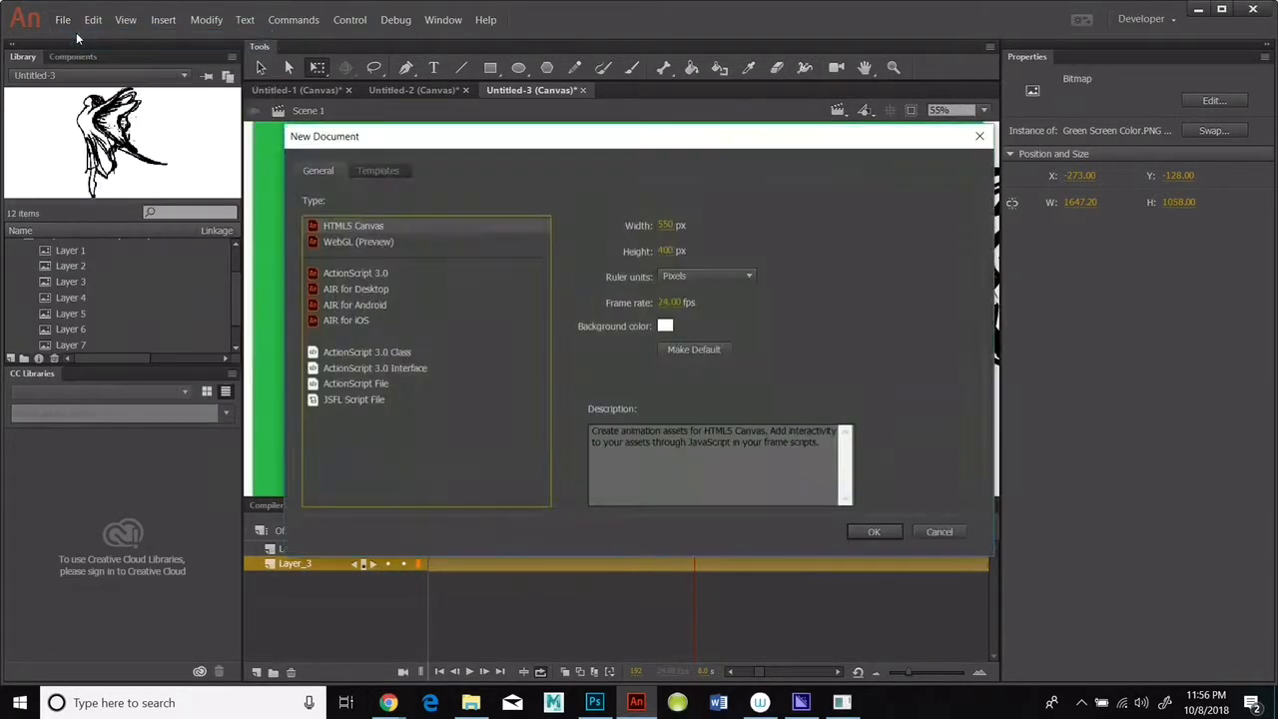
pyautogui.click(675, 225)
pyautogui.write('11')
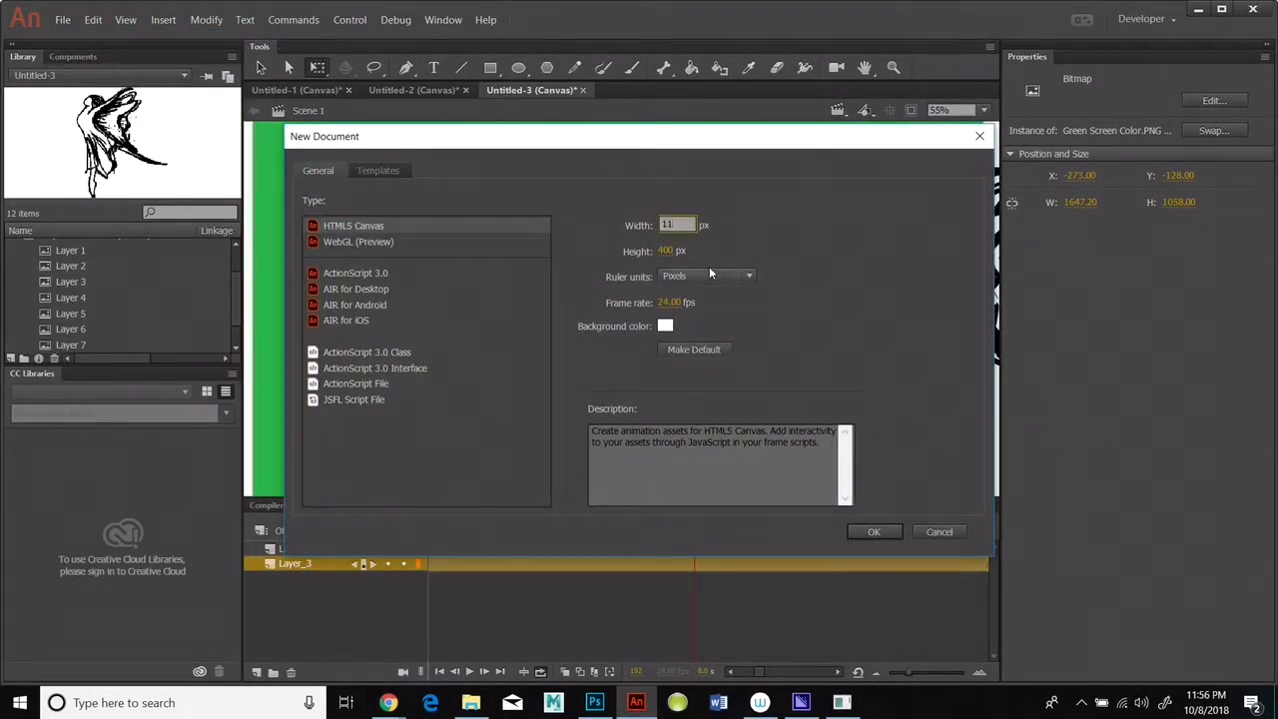
pyautogui.write('00')
pyautogui.press('Tab')
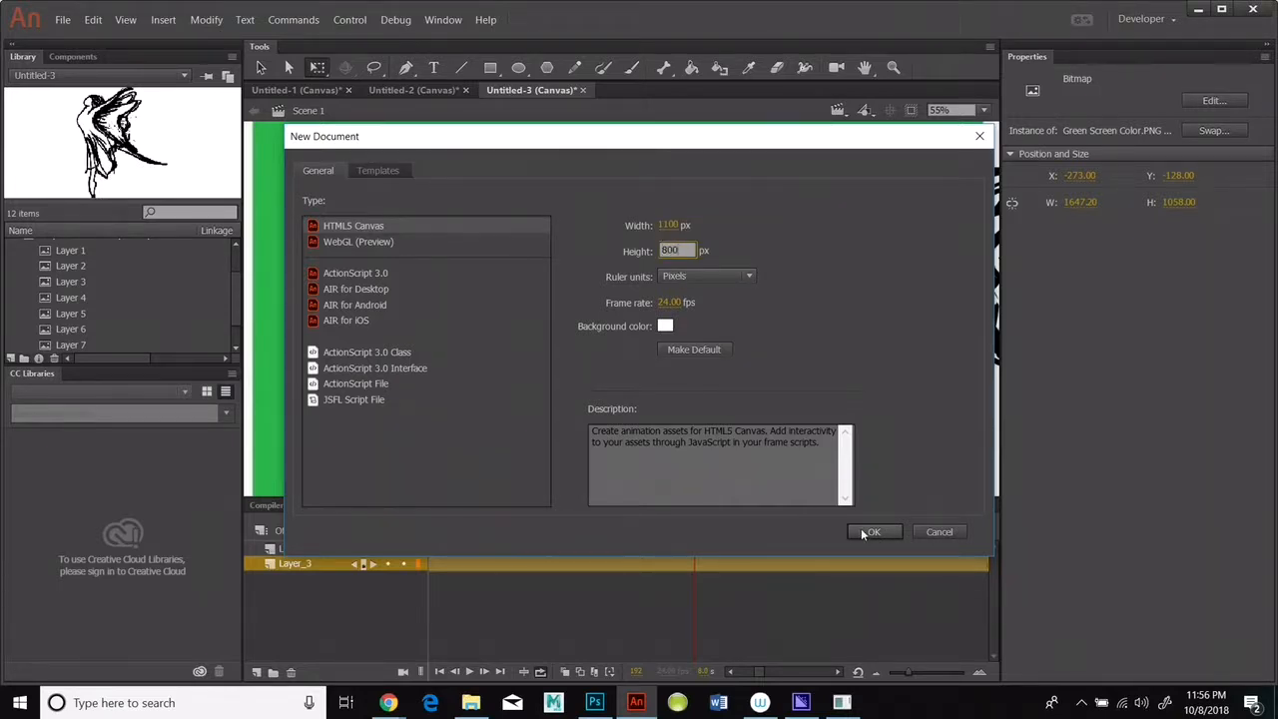
pyautogui.click(862, 533)
# Fit the stage in the window and enable Scale Content for the document
pyautogui.click(978, 109)
pyautogui.click(973, 129)
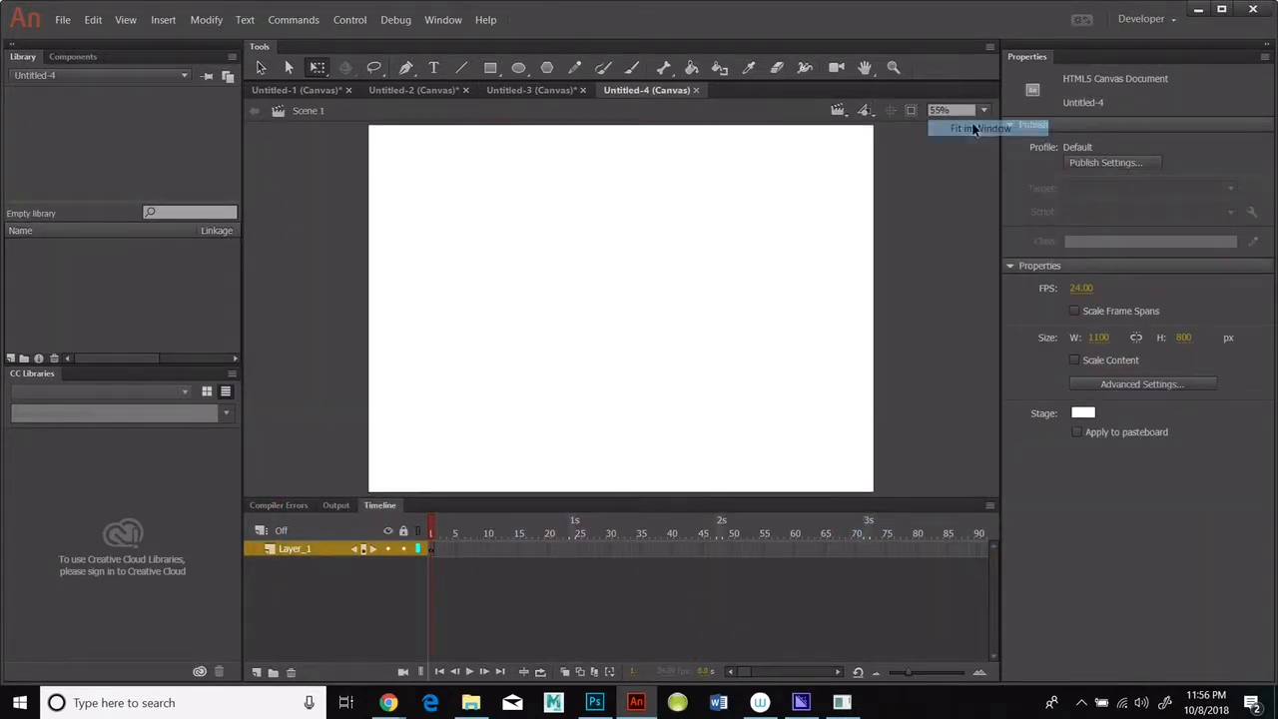
pyautogui.click(1075, 360)
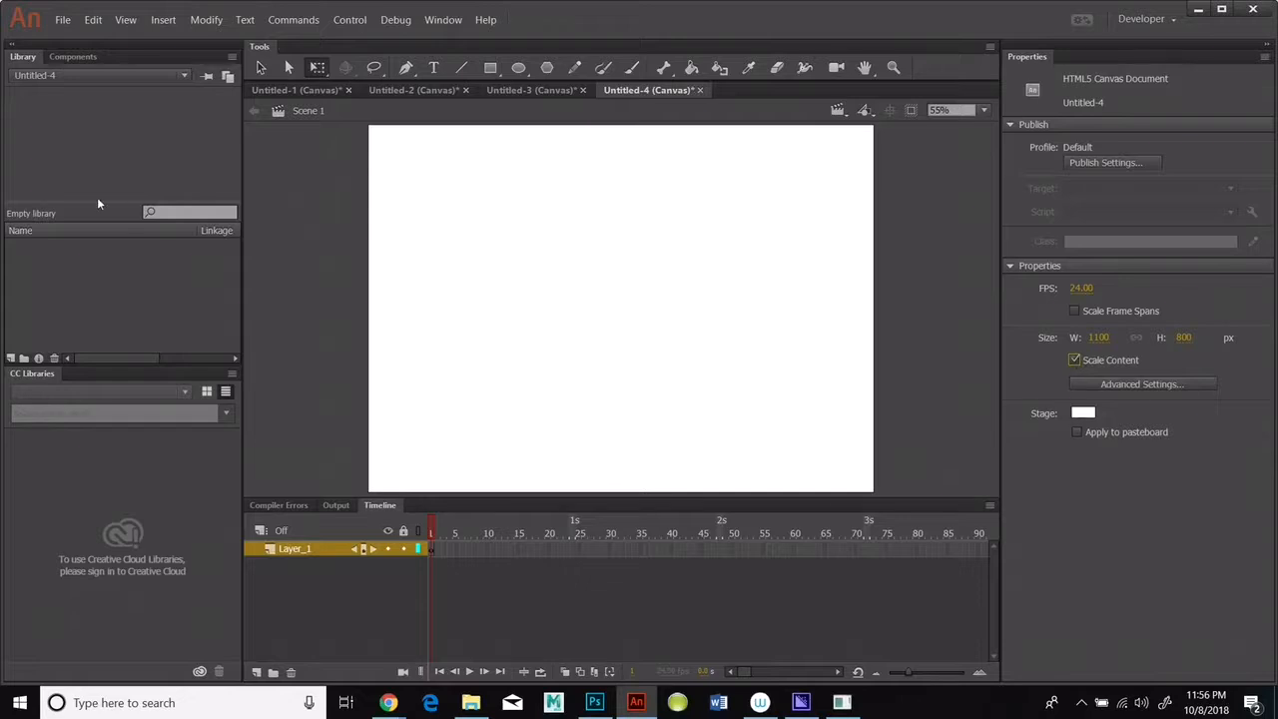
# Start a library import of the "fairy twirl dance sequence" PSD, filtering the Desktop for files modified today
pyautogui.click(63, 21)
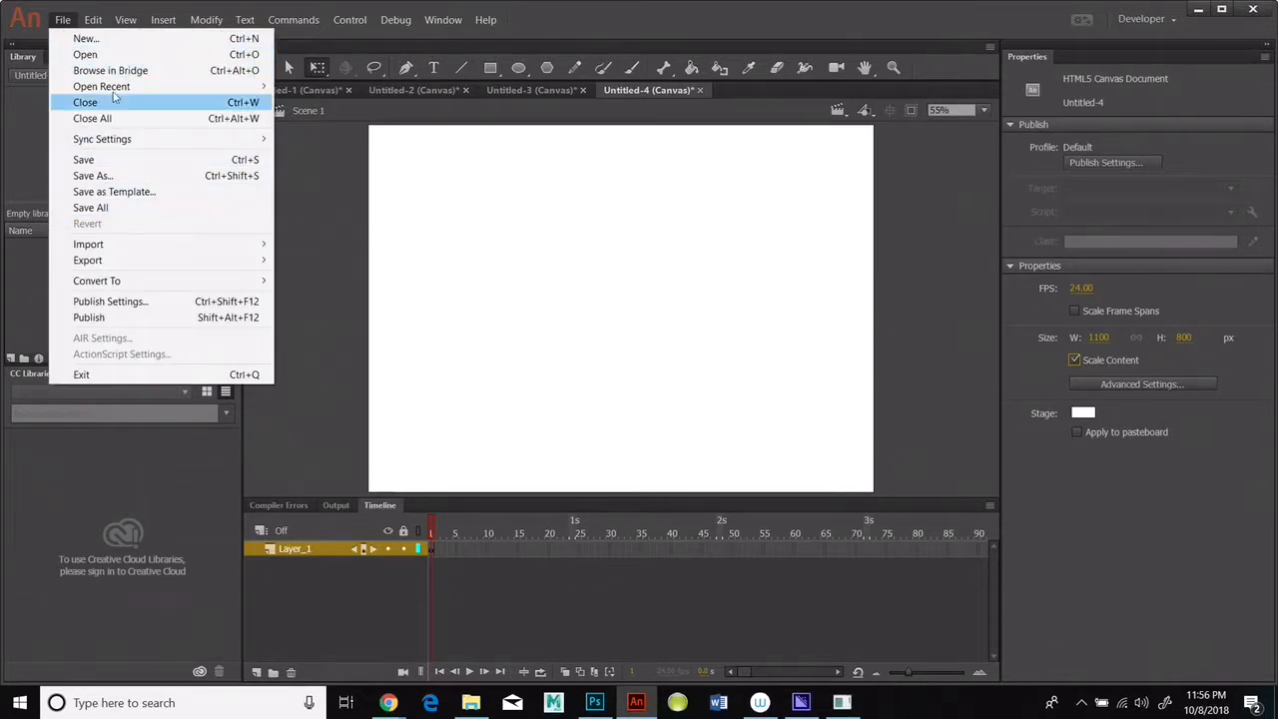
pyautogui.moveTo(94, 245)
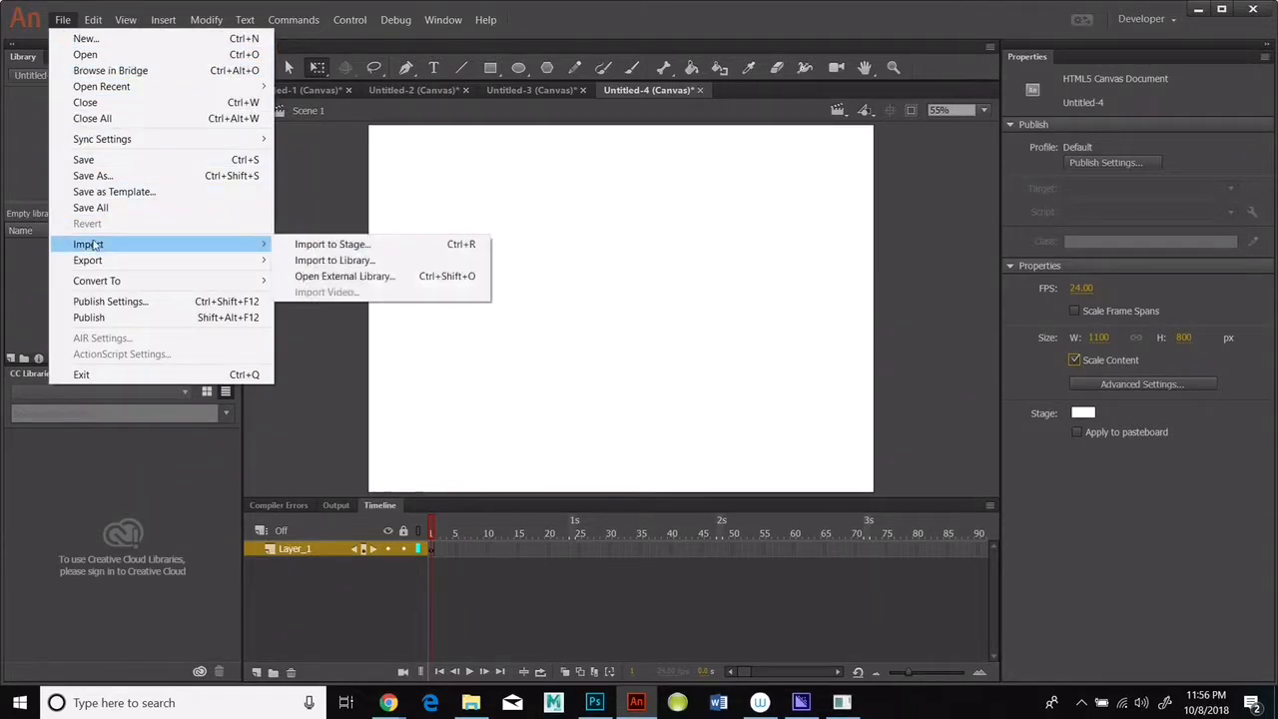
pyautogui.click(362, 263)
pyautogui.click(90, 164)
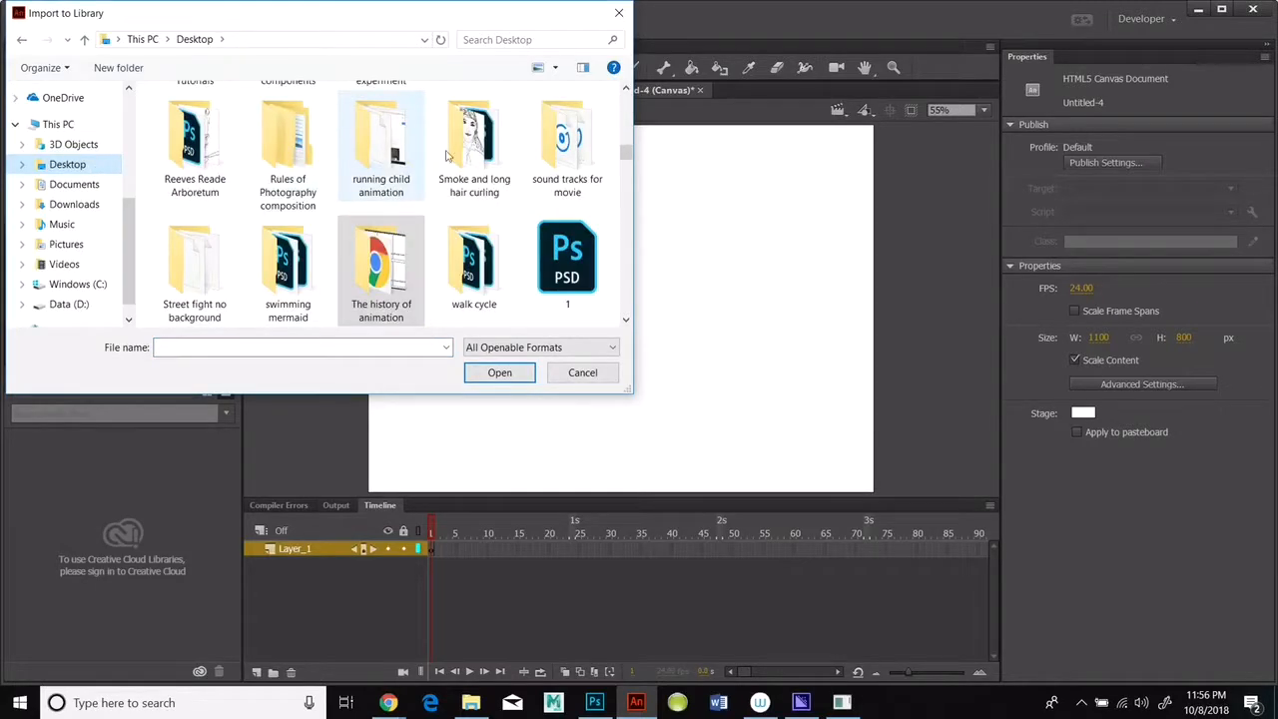
pyautogui.click(523, 40)
pyautogui.click(504, 75)
pyautogui.click(214, 145)
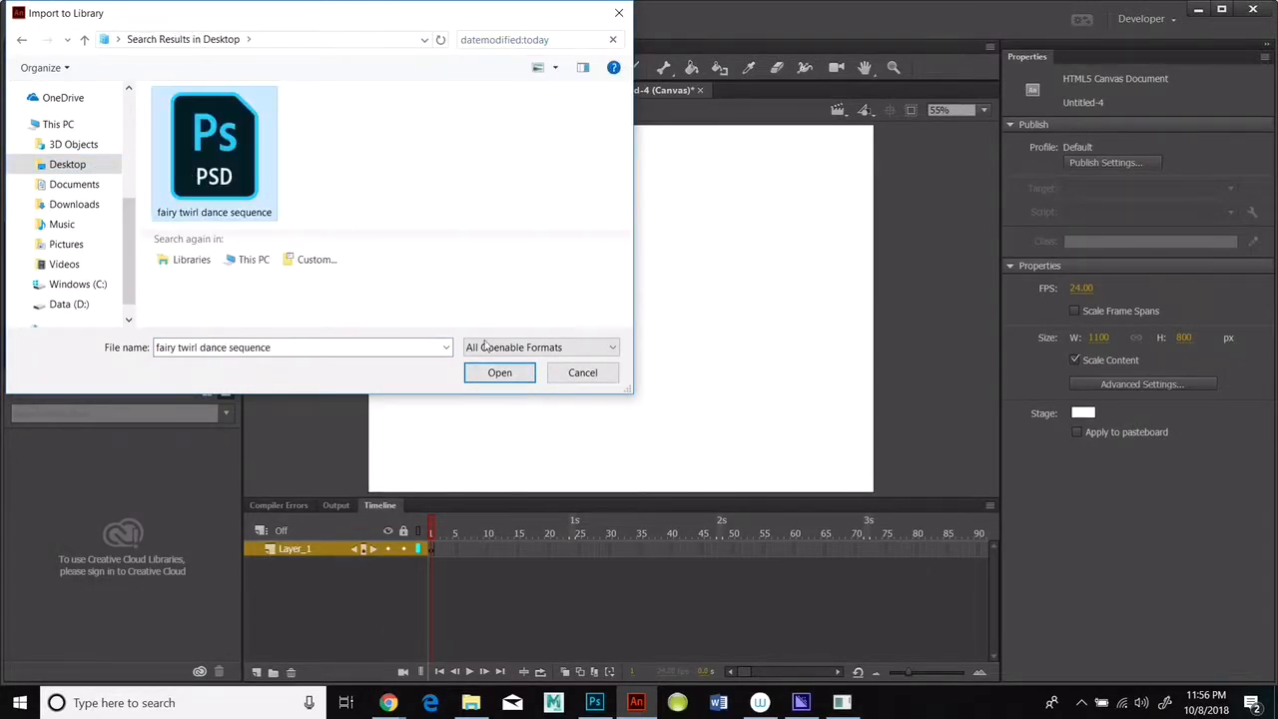
pyautogui.click(499, 373)
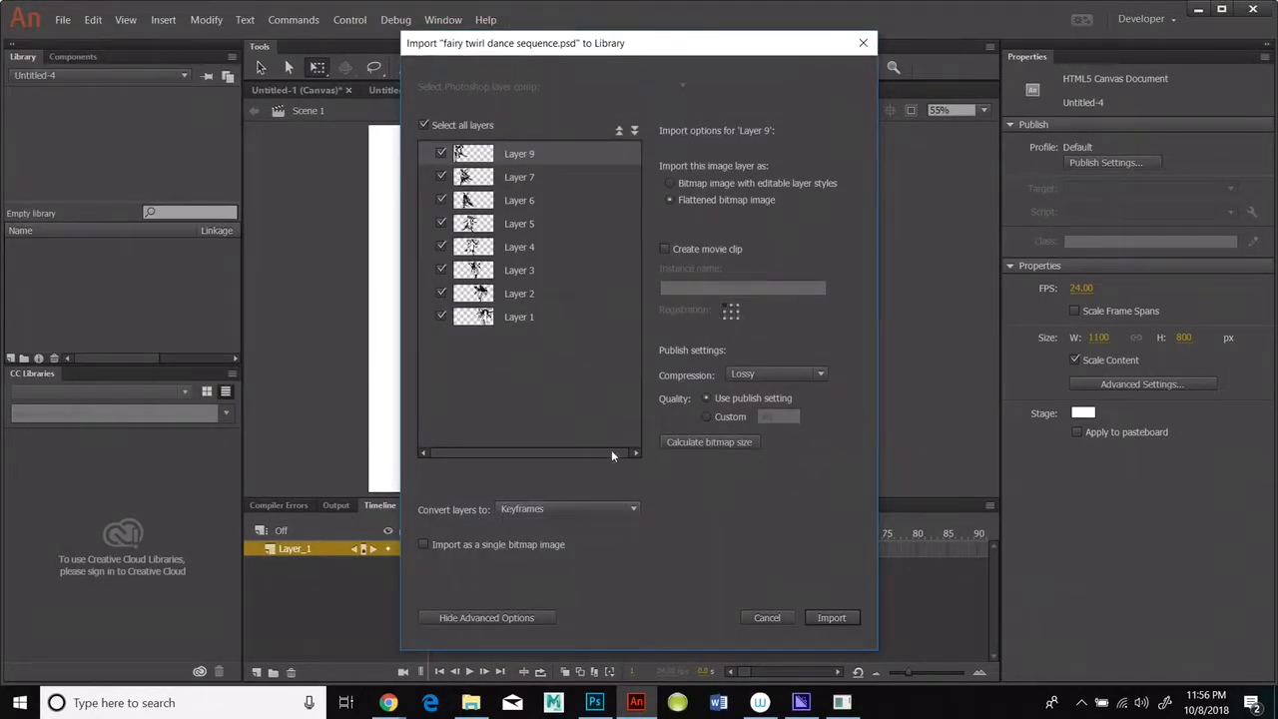
# Import all the PSD layers converted to keyframes, and expand the imported asset folder in the library
pyautogui.click(562, 506)
pyautogui.click(562, 506)
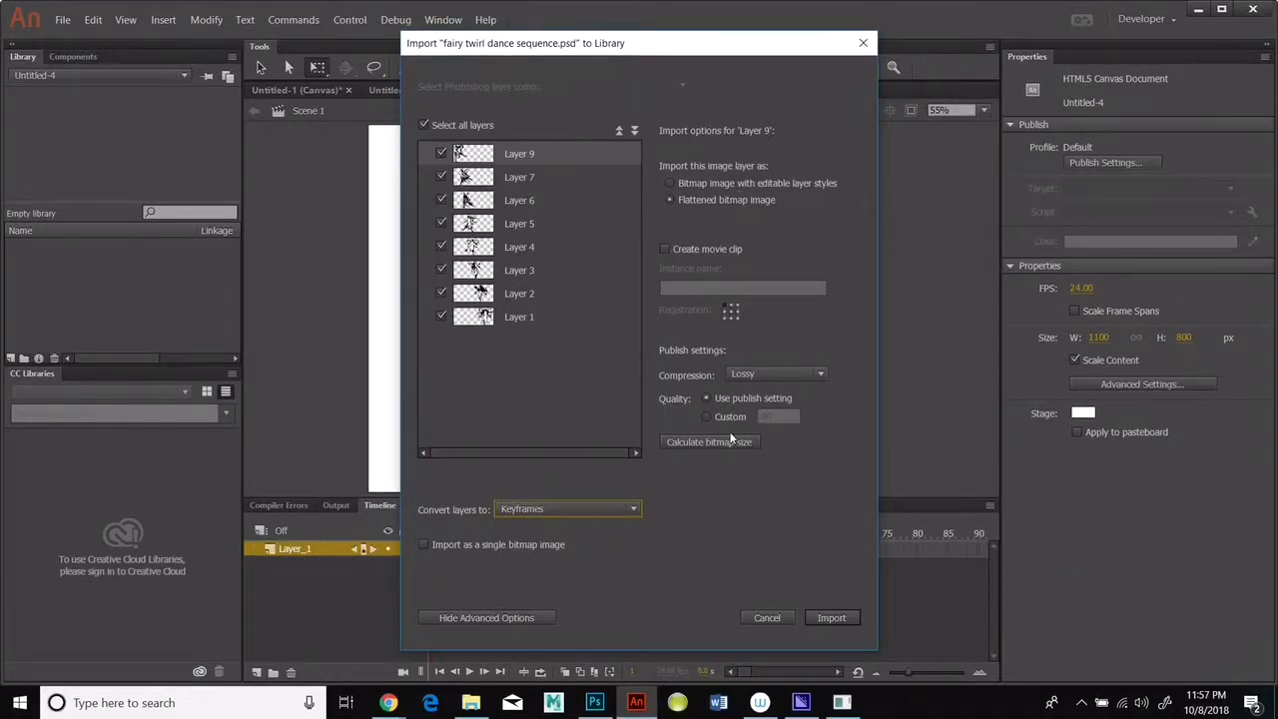
pyautogui.click(831, 618)
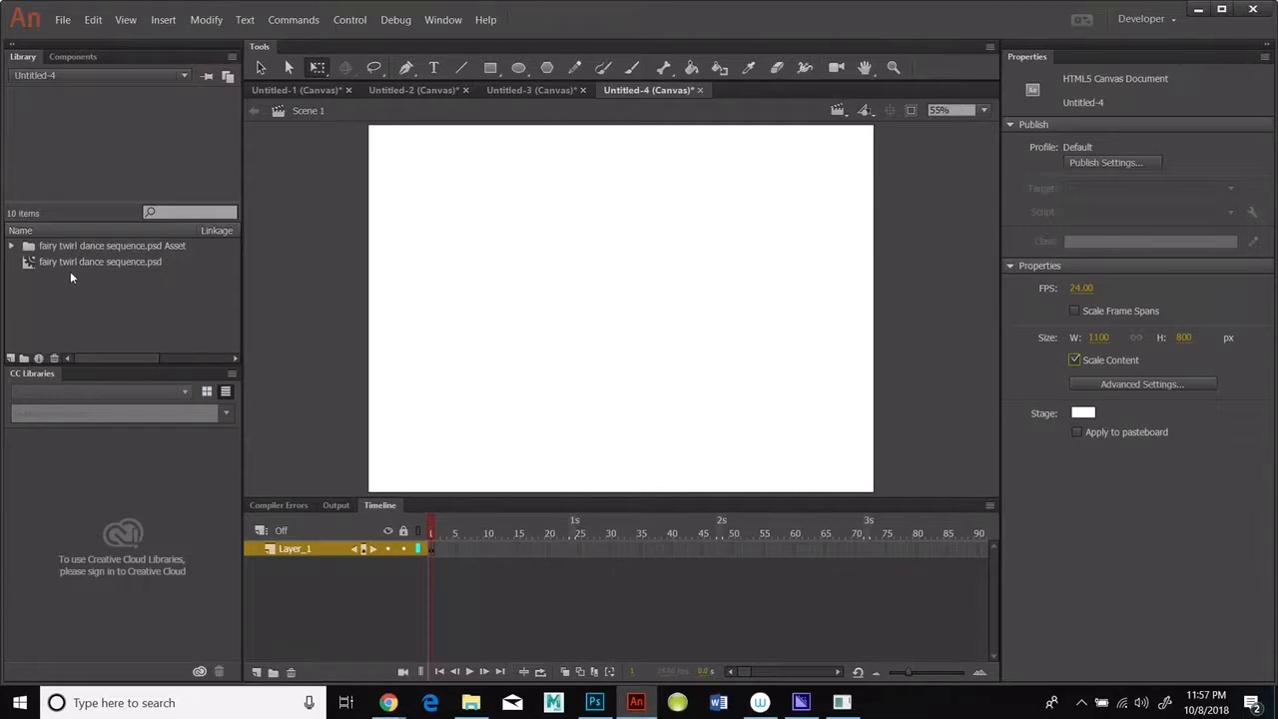
pyautogui.click(13, 246)
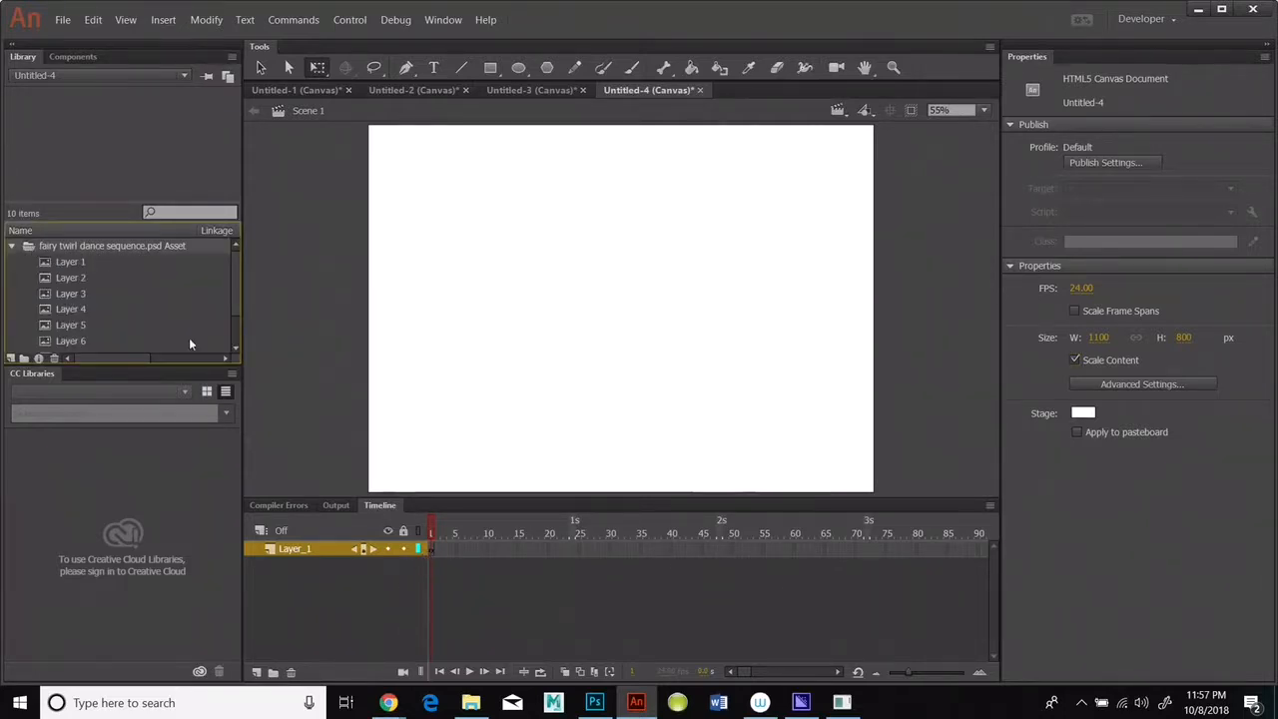
pyautogui.scroll(-3, 205, 330)
# Insert consecutive blank keyframes on Layer_1 from the first frame up to frame 7
pyautogui.rightClick(431, 549)
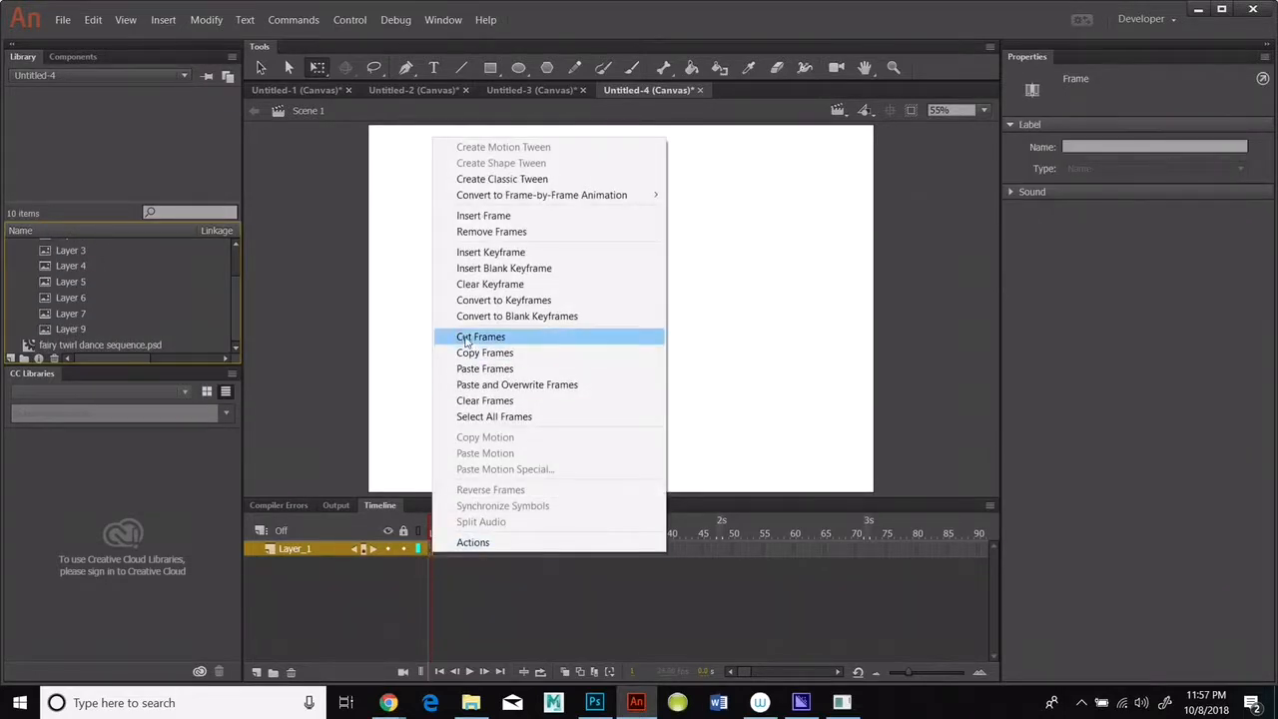
pyautogui.click(477, 267)
pyautogui.rightClick(439, 557)
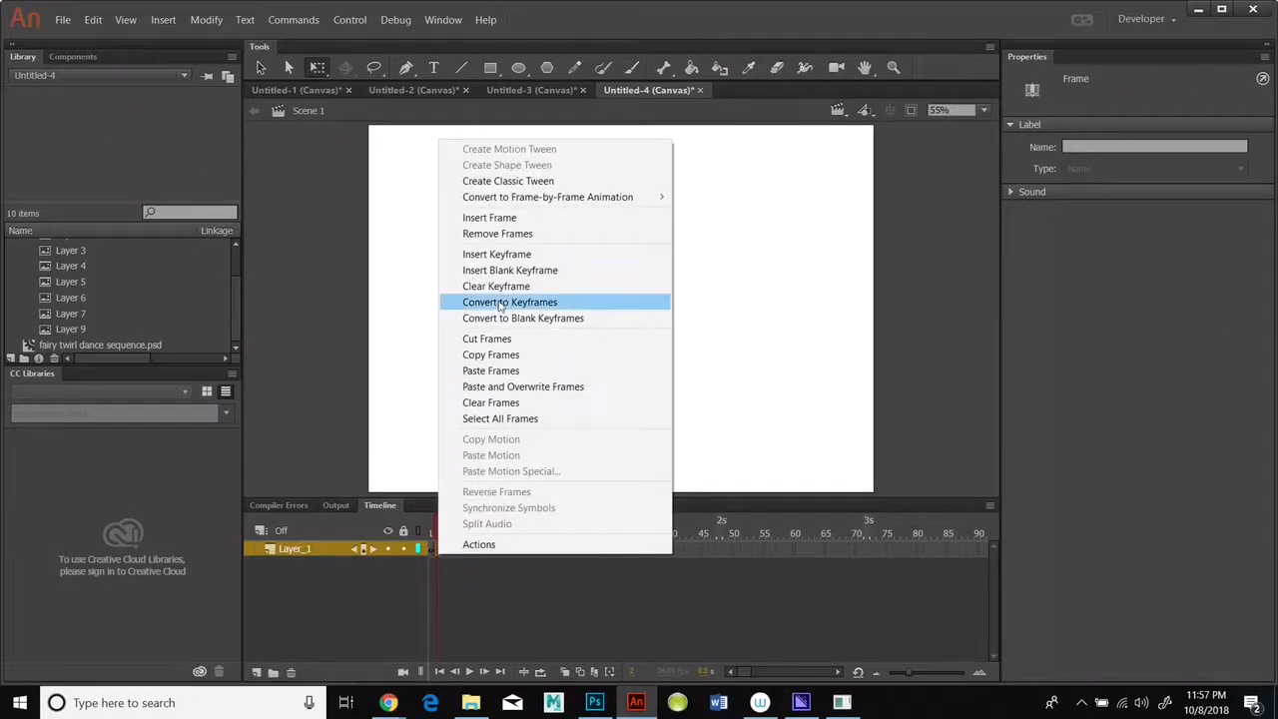
pyautogui.click(501, 268)
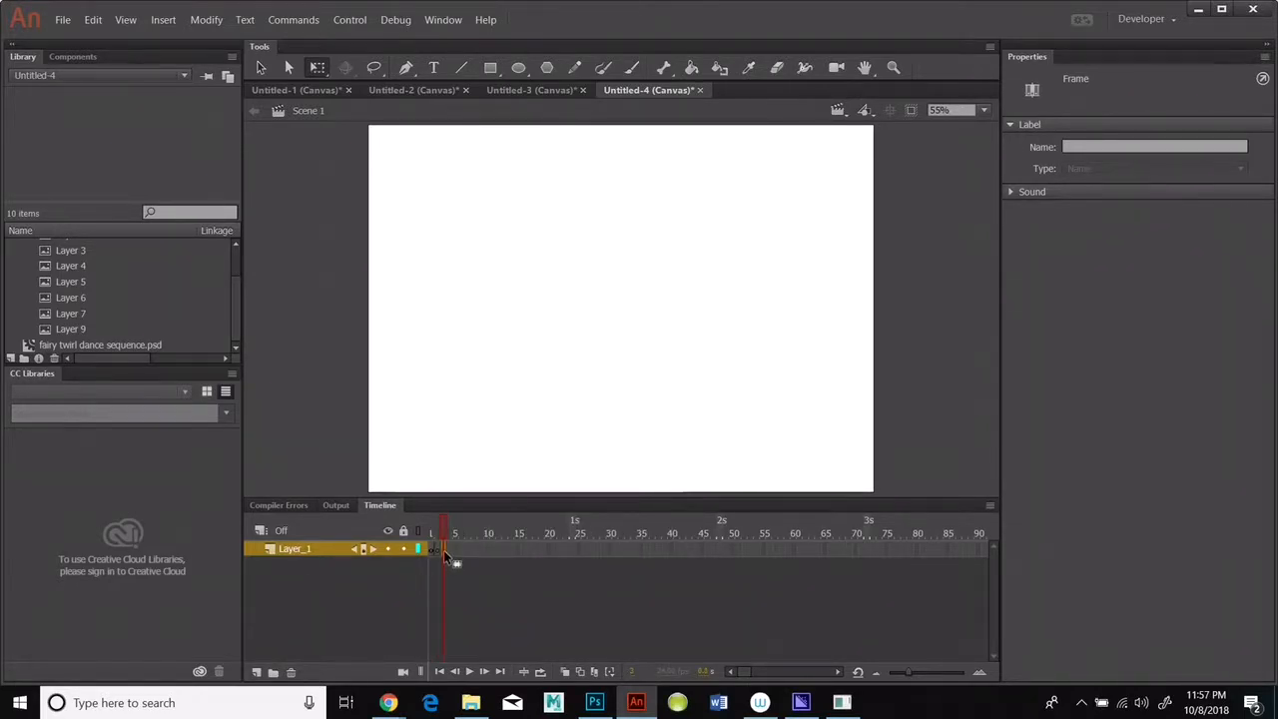
pyautogui.rightClick(450, 558)
pyautogui.click(505, 268)
pyautogui.rightClick(454, 556)
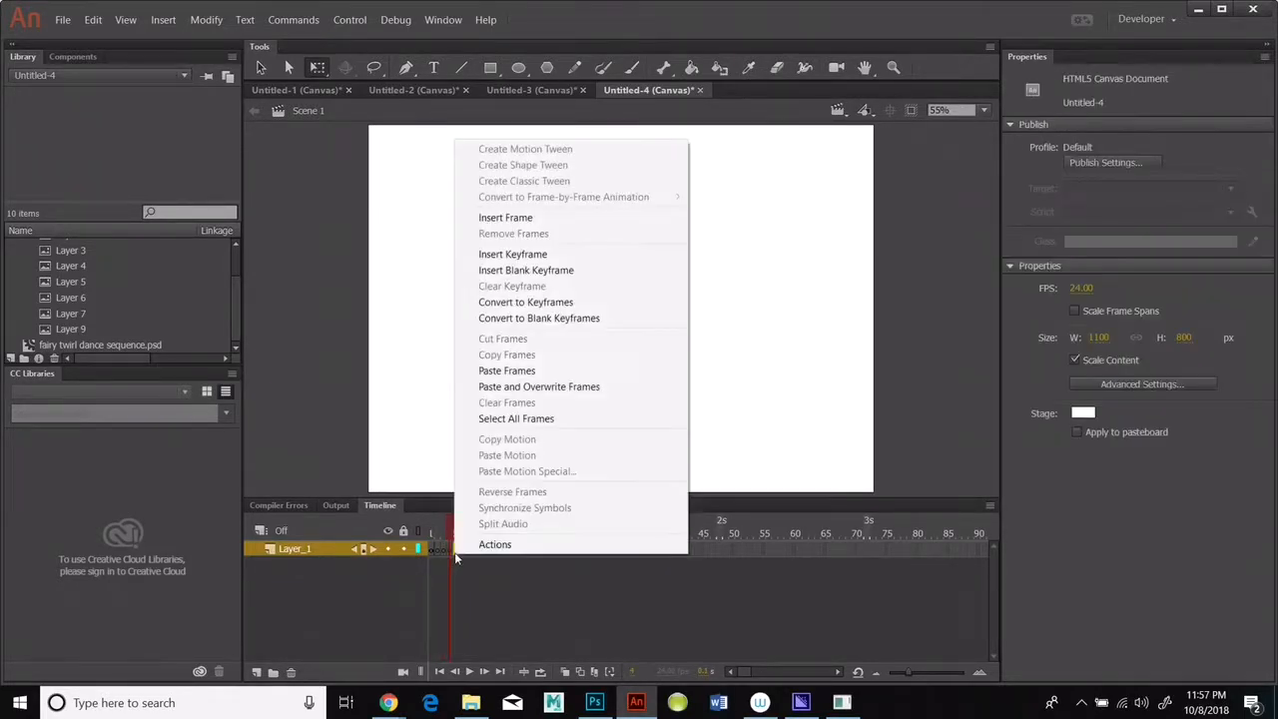
pyautogui.click(504, 270)
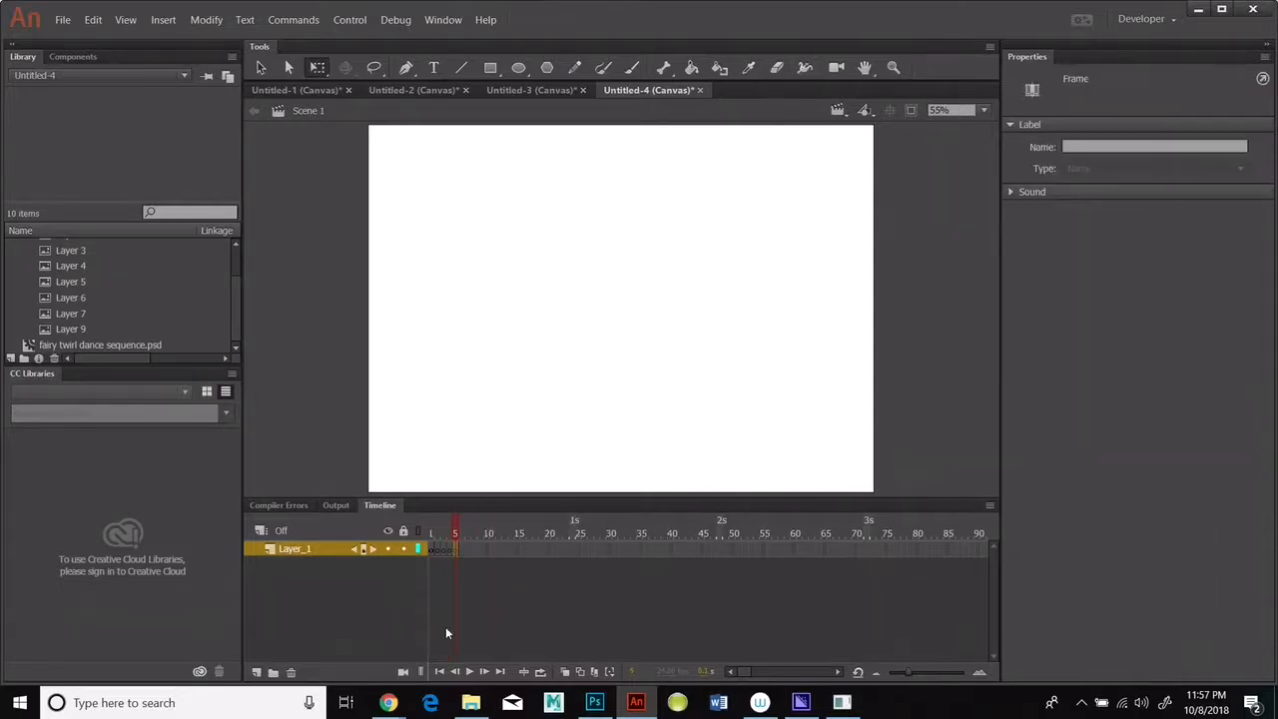
pyautogui.click(454, 551)
pyautogui.press('F7')
pyautogui.rightClick(460, 553)
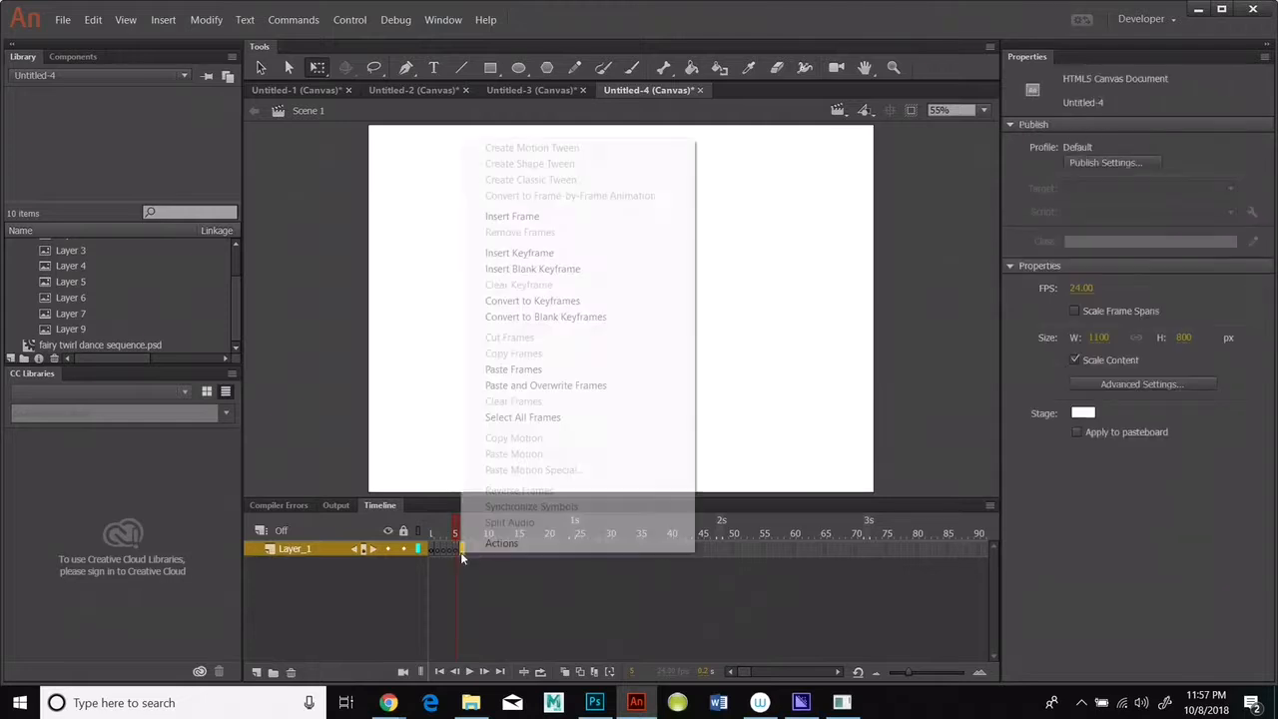
pyautogui.click(496, 269)
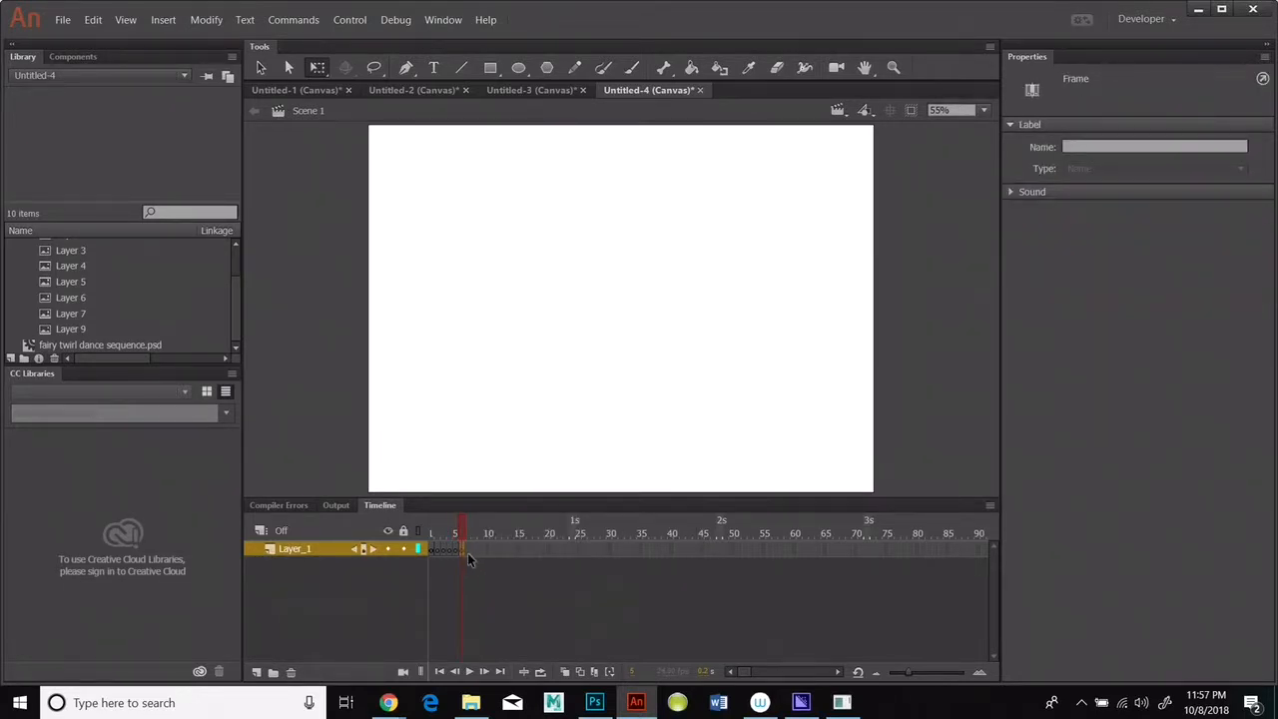
pyautogui.rightClick(467, 552)
pyautogui.click(514, 269)
# Place the Layer 1 bitmap from the library at frame 7, overlapping the stage's left edge
pyautogui.scroll(3, 140, 289)
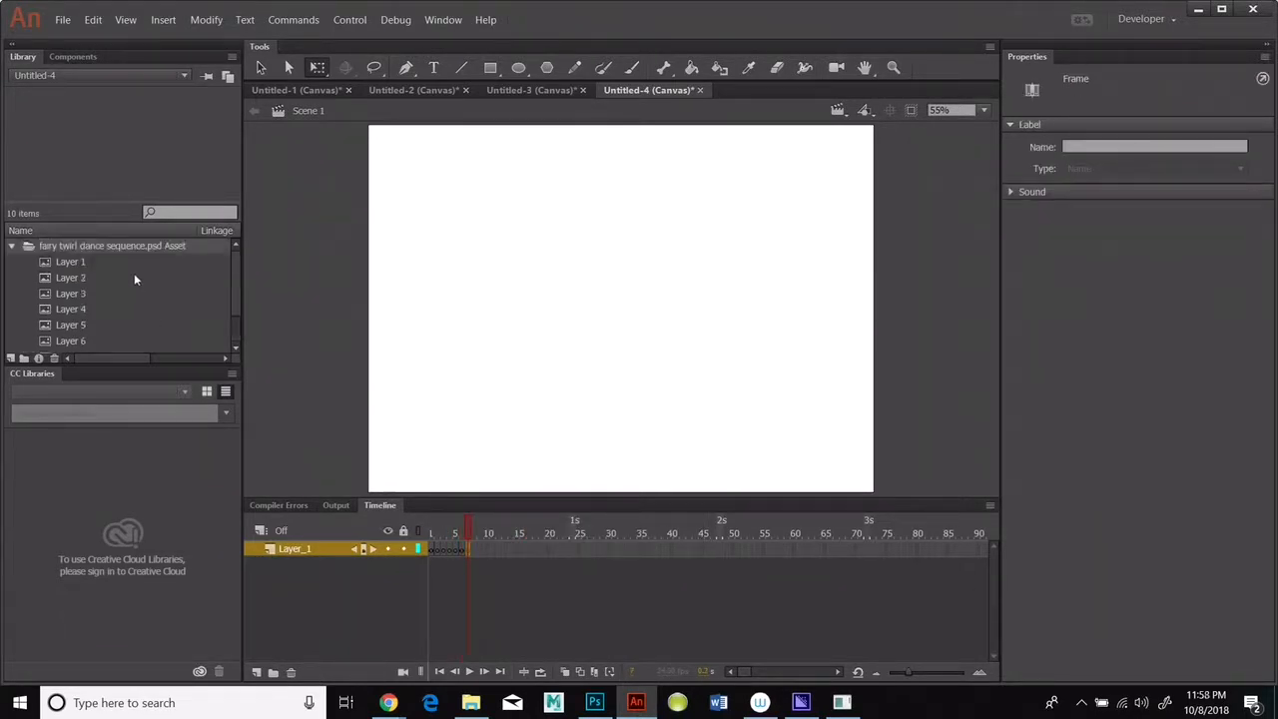
pyautogui.click(65, 265)
pyautogui.moveTo(56, 265); pyautogui.dragTo(297, 366)
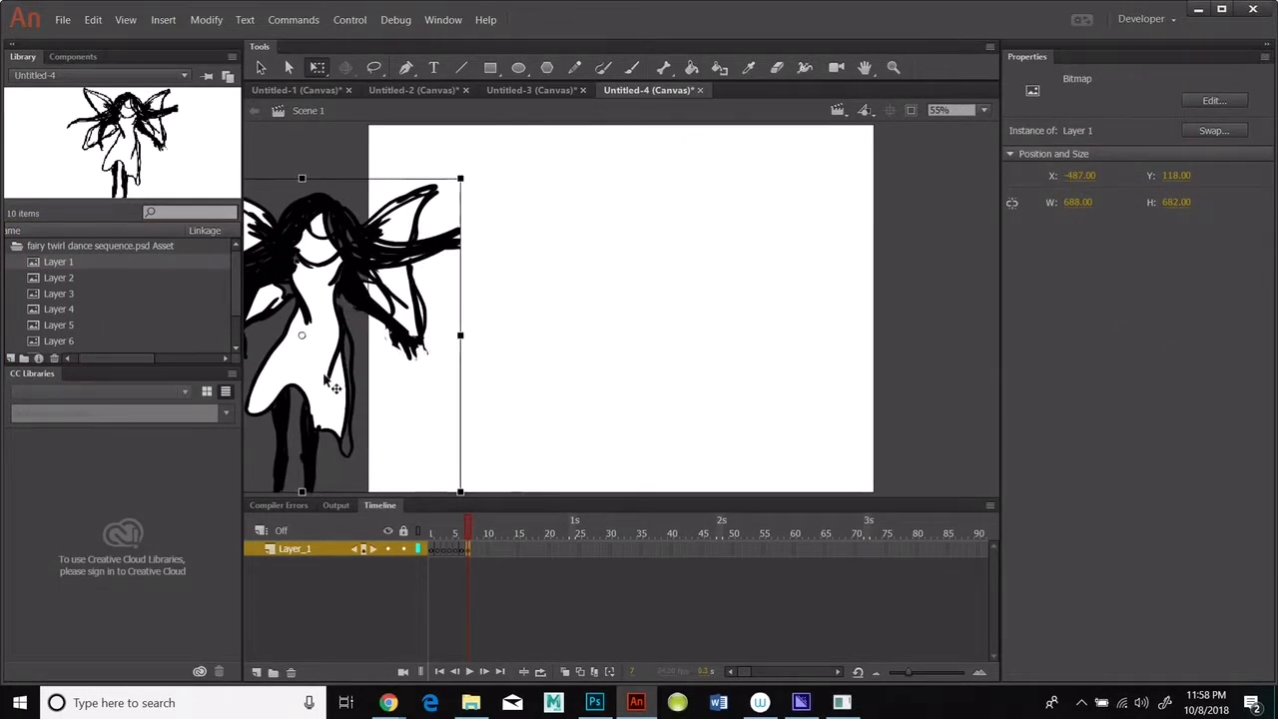
# Cut the frame content at frame 7 to remove the fairy bitmap placed there
pyautogui.click(429, 550)
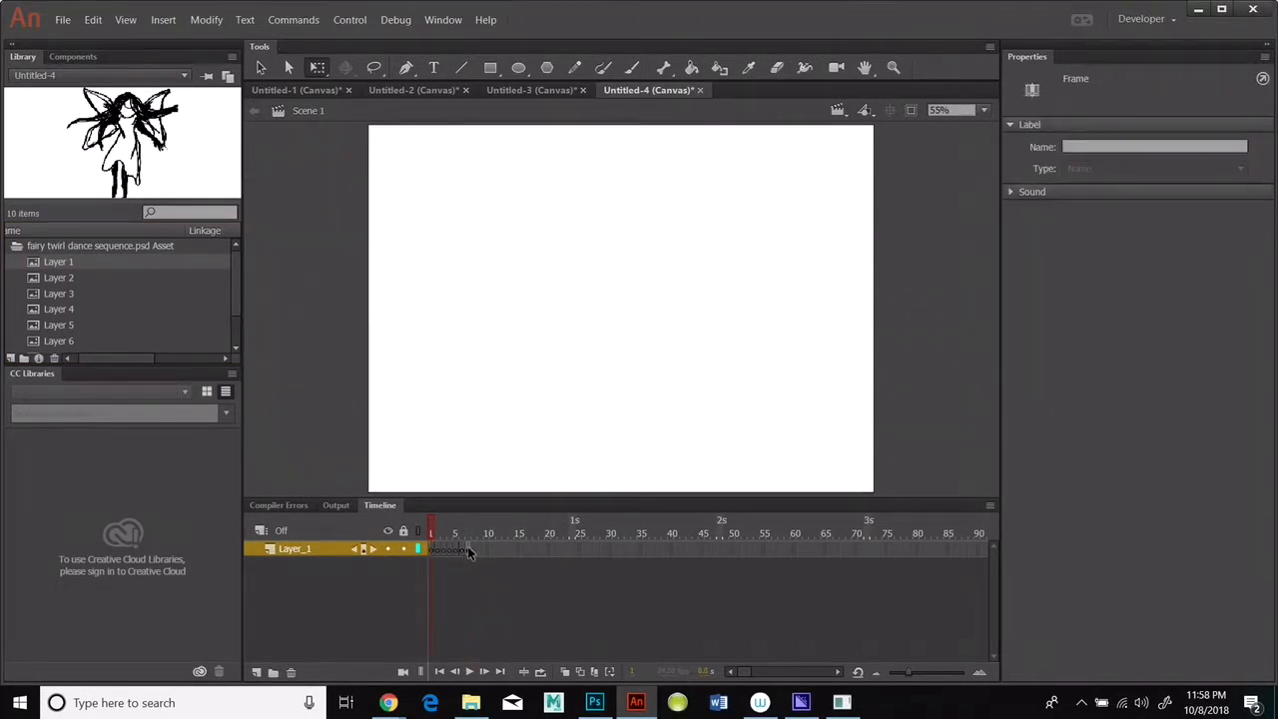
pyautogui.rightClick(468, 549)
pyautogui.click(529, 335)
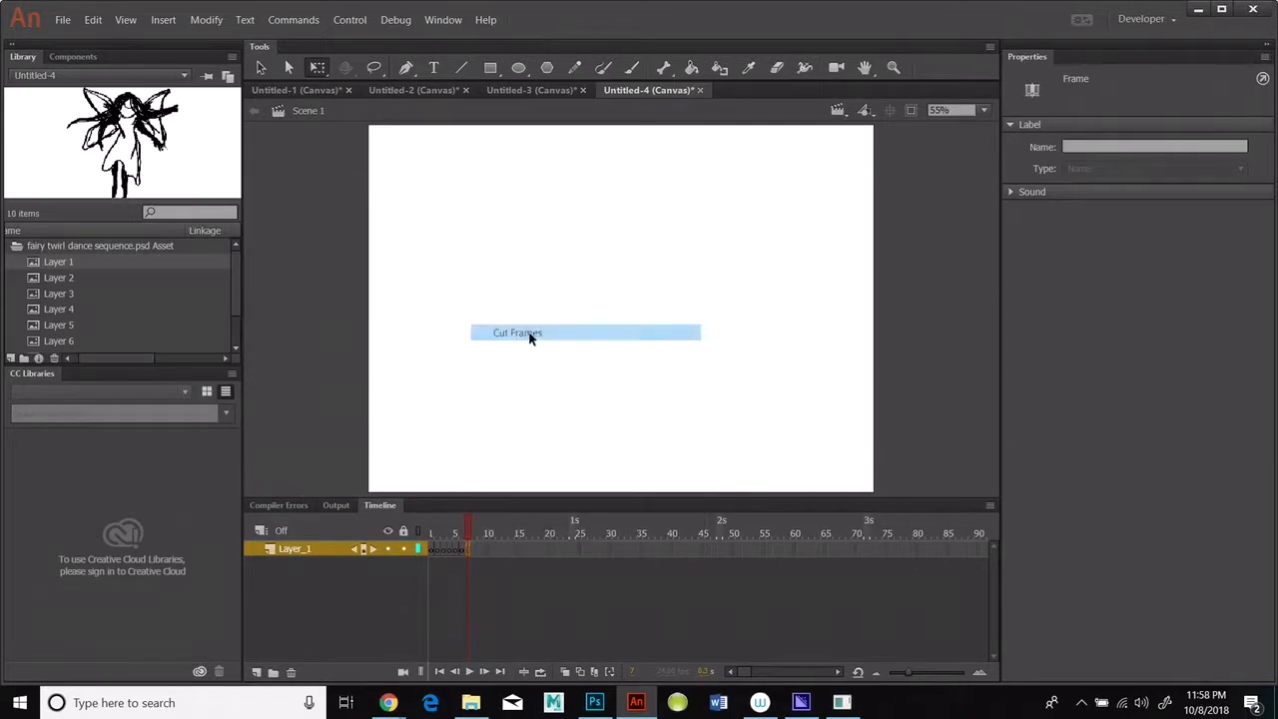
pyautogui.rightClick(469, 557)
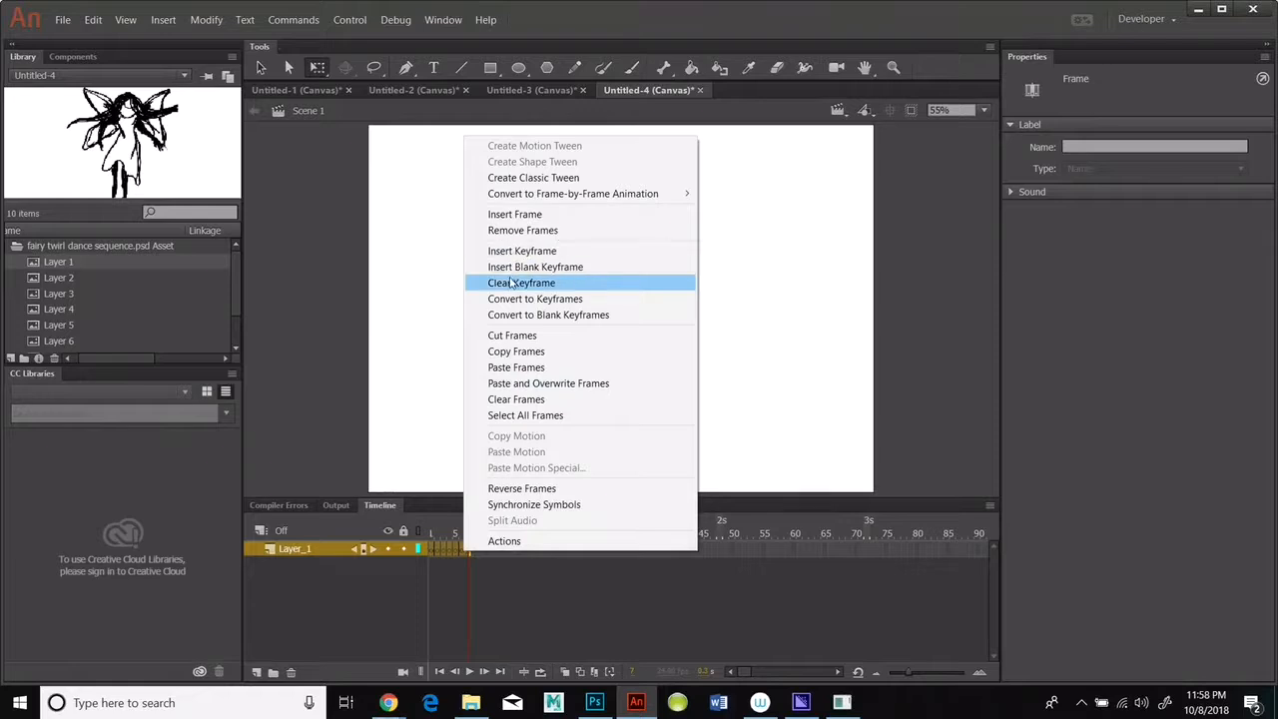
pyautogui.click(512, 335)
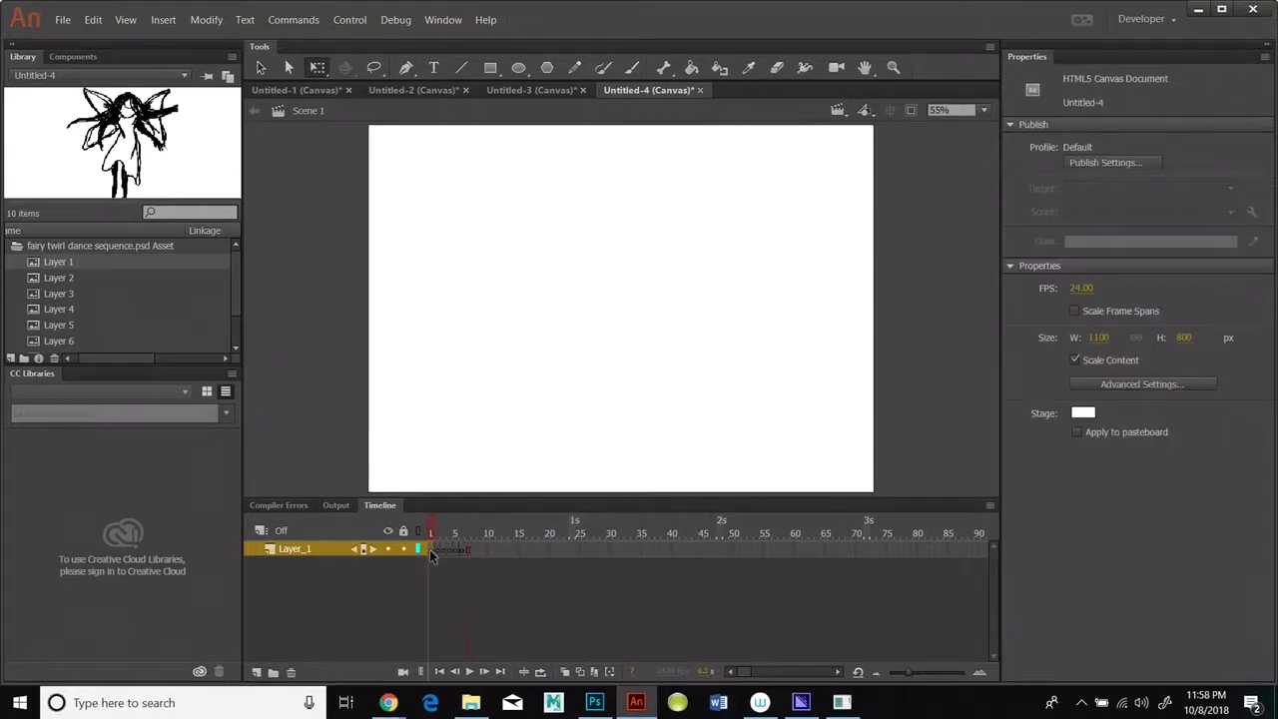
pyautogui.rightClick(431, 556)
pyautogui.click(480, 266)
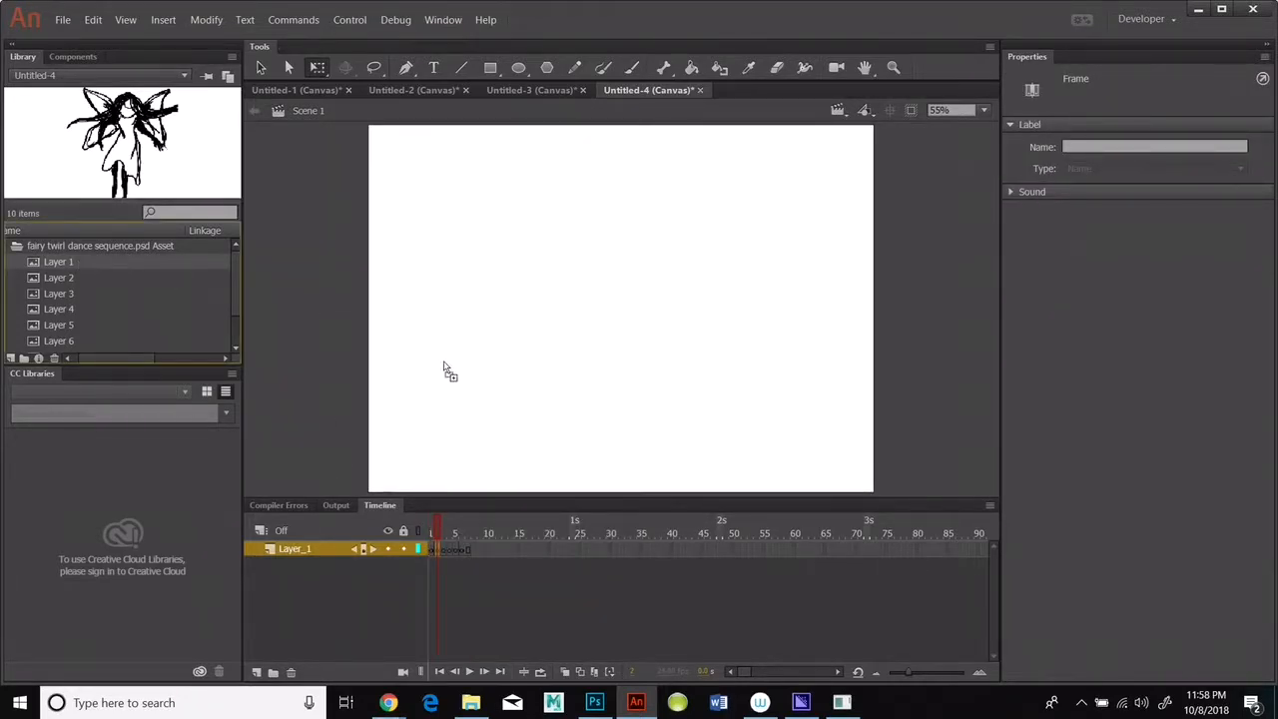
pyautogui.click(430, 550)
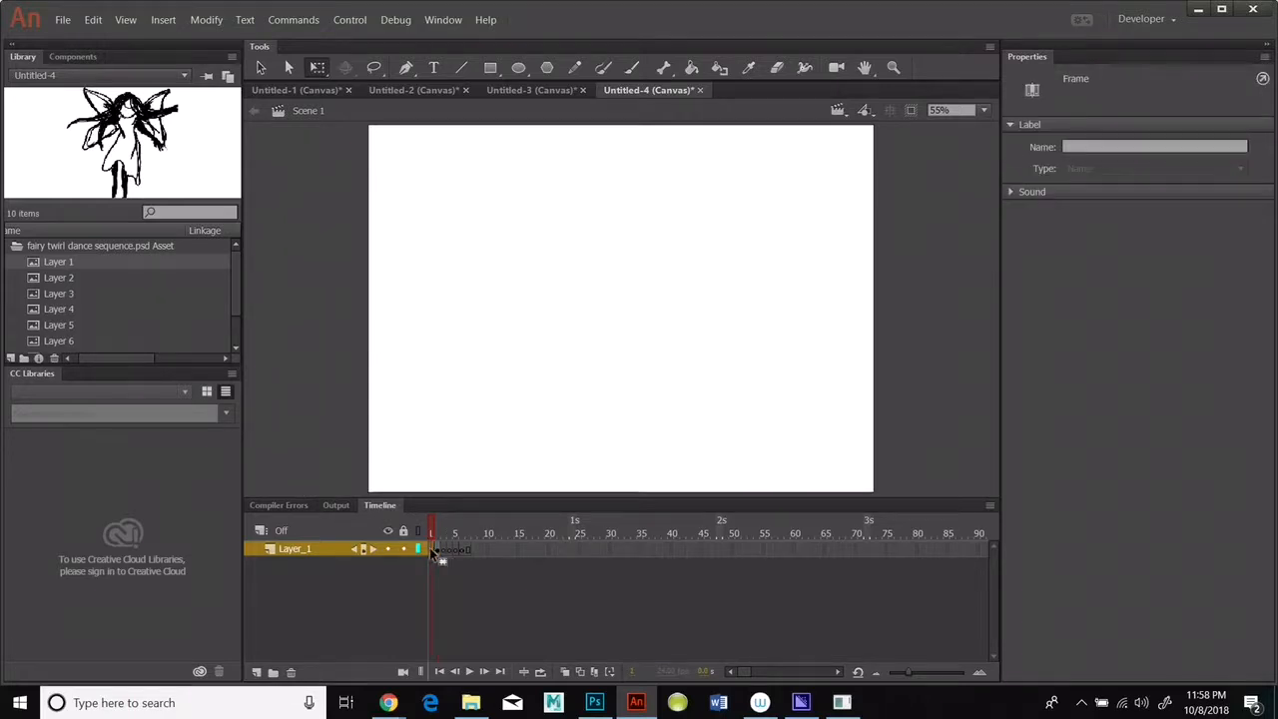
pyautogui.rightClick(432, 552)
pyautogui.click(479, 337)
# Select all the frames on Layer_1 and remove them
pyautogui.rightClick(435, 555)
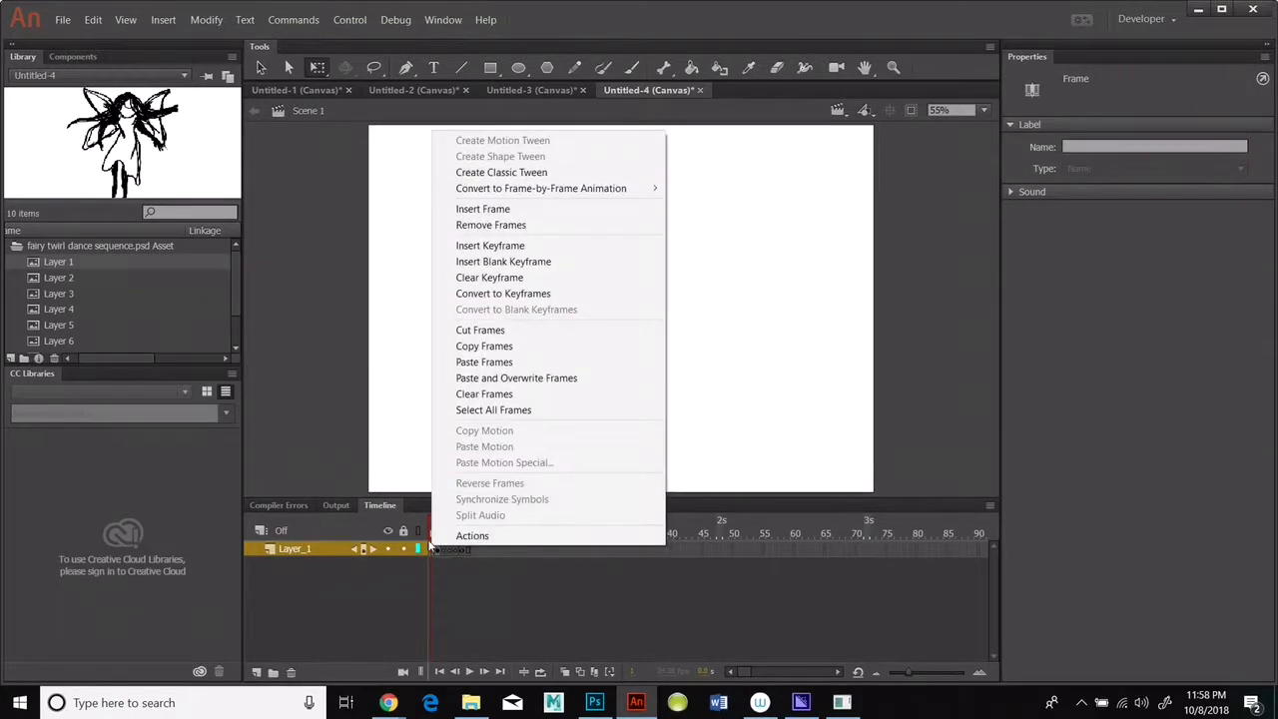
pyautogui.click(489, 410)
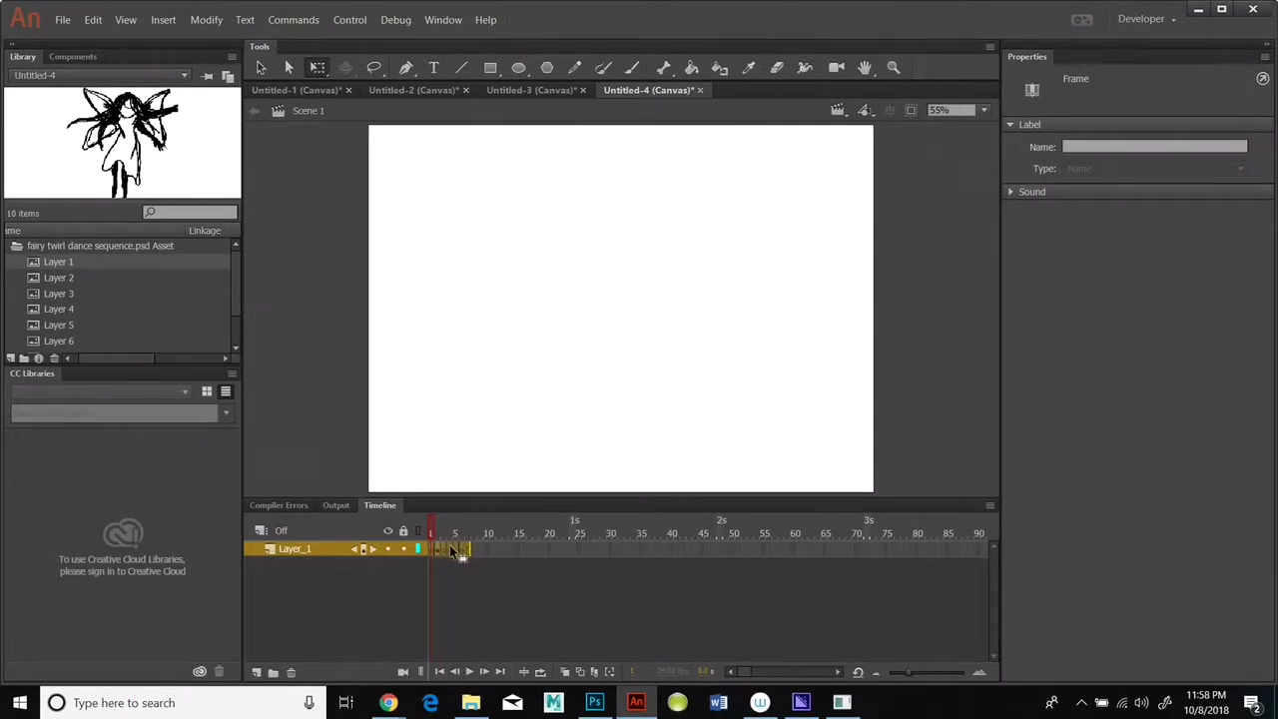
pyautogui.rightClick(454, 551)
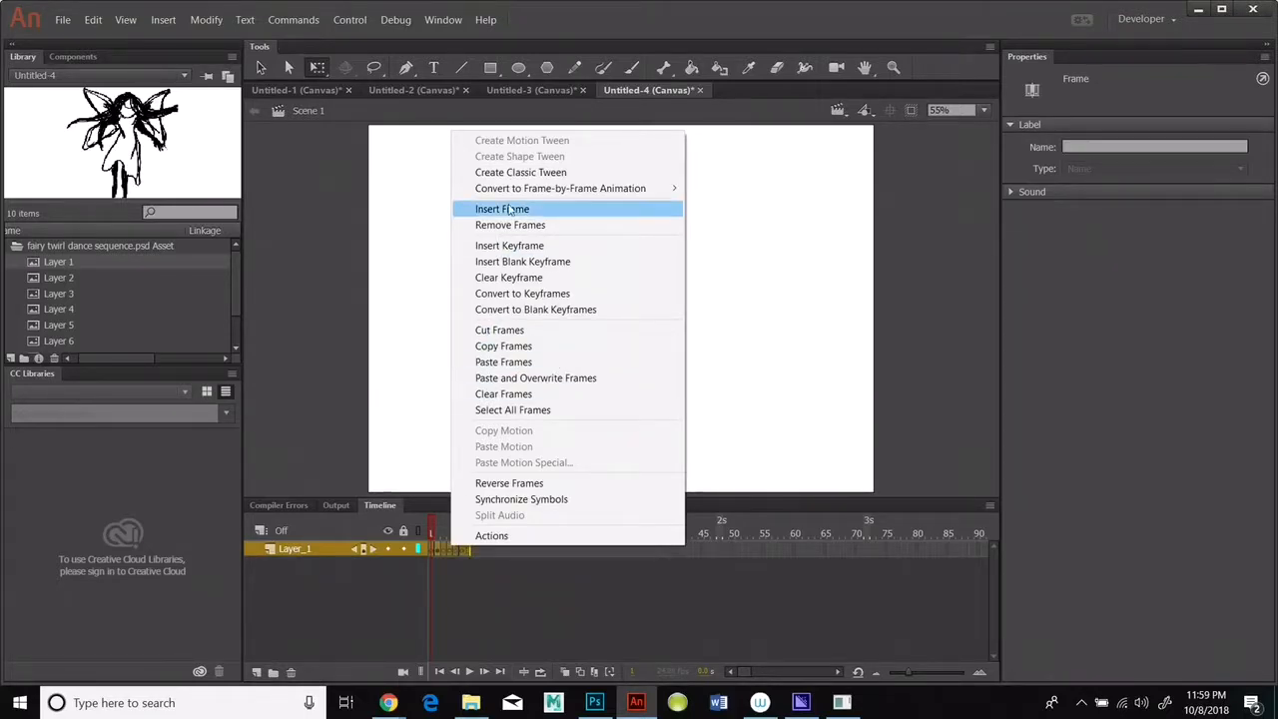
pyautogui.click(507, 226)
# Insert a blank keyframe at frame 1 and place the Layer 1 bitmap overlapping the stage's left edge
pyautogui.rightClick(430, 546)
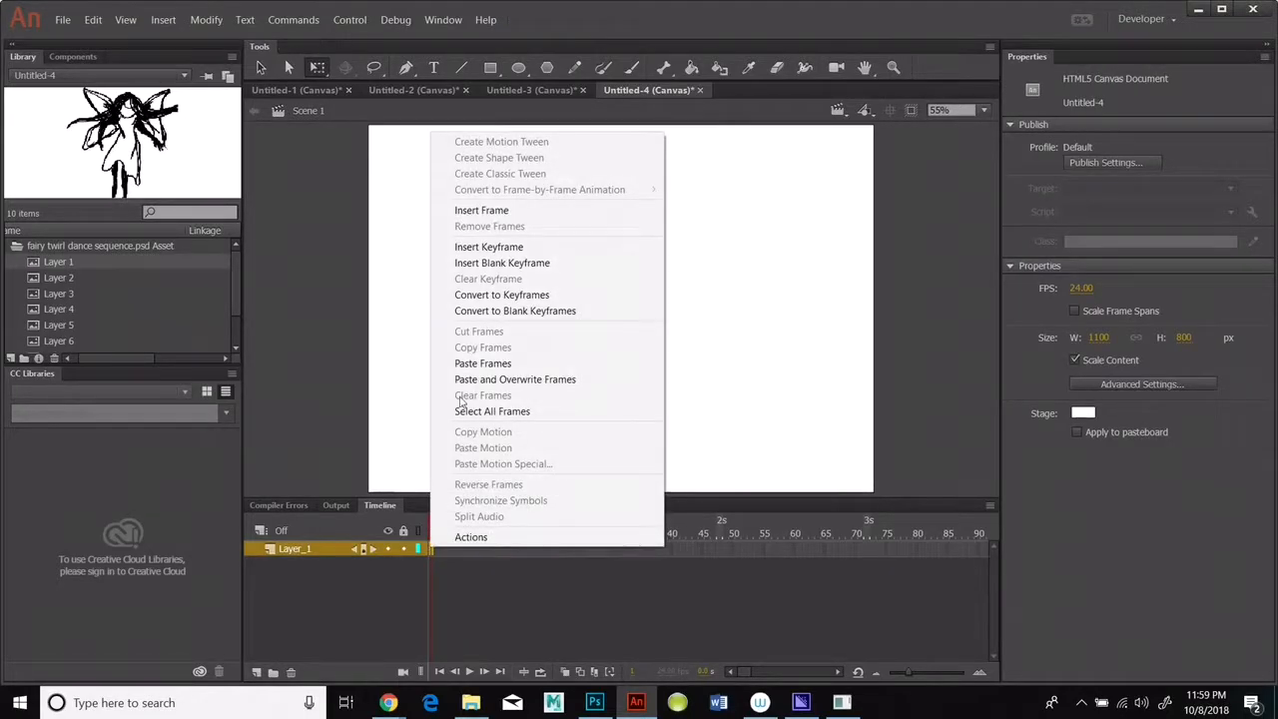
pyautogui.click(489, 261)
pyautogui.moveTo(46, 262); pyautogui.dragTo(343, 383)
# Duplicate the Layer 1 pose by copying frame 1 and pasting it into frame 2
pyautogui.rightClick(432, 547)
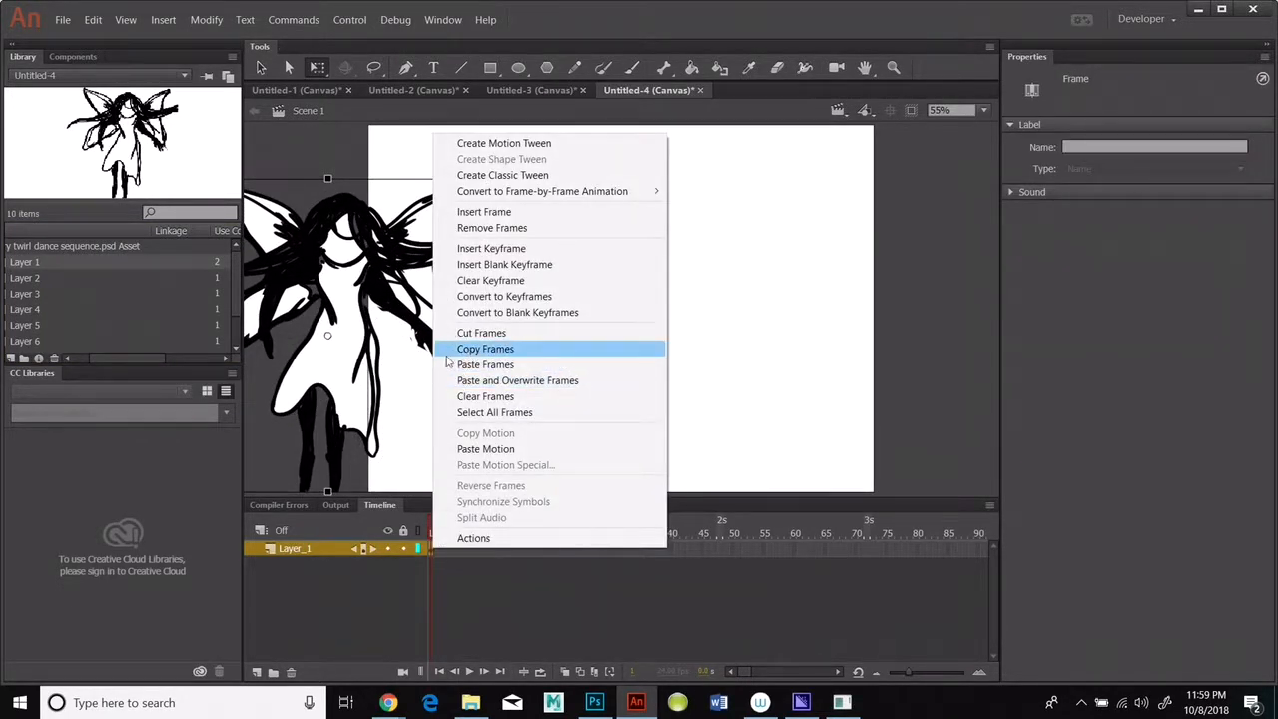
pyautogui.click(511, 349)
pyautogui.rightClick(431, 548)
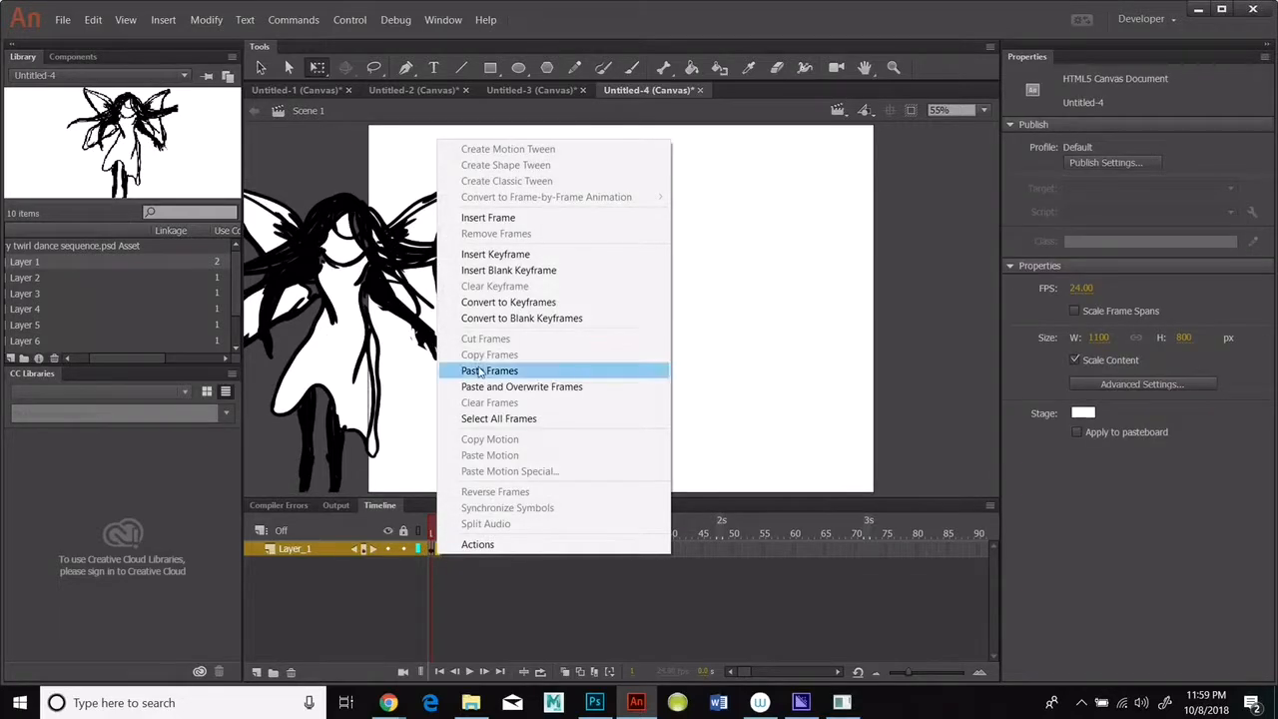
pyautogui.click(485, 364)
# Insert a blank keyframe at frame 3 and place the Layer 2 bitmap slightly further into the stage
pyautogui.click(27, 282)
pyautogui.rightClick(439, 549)
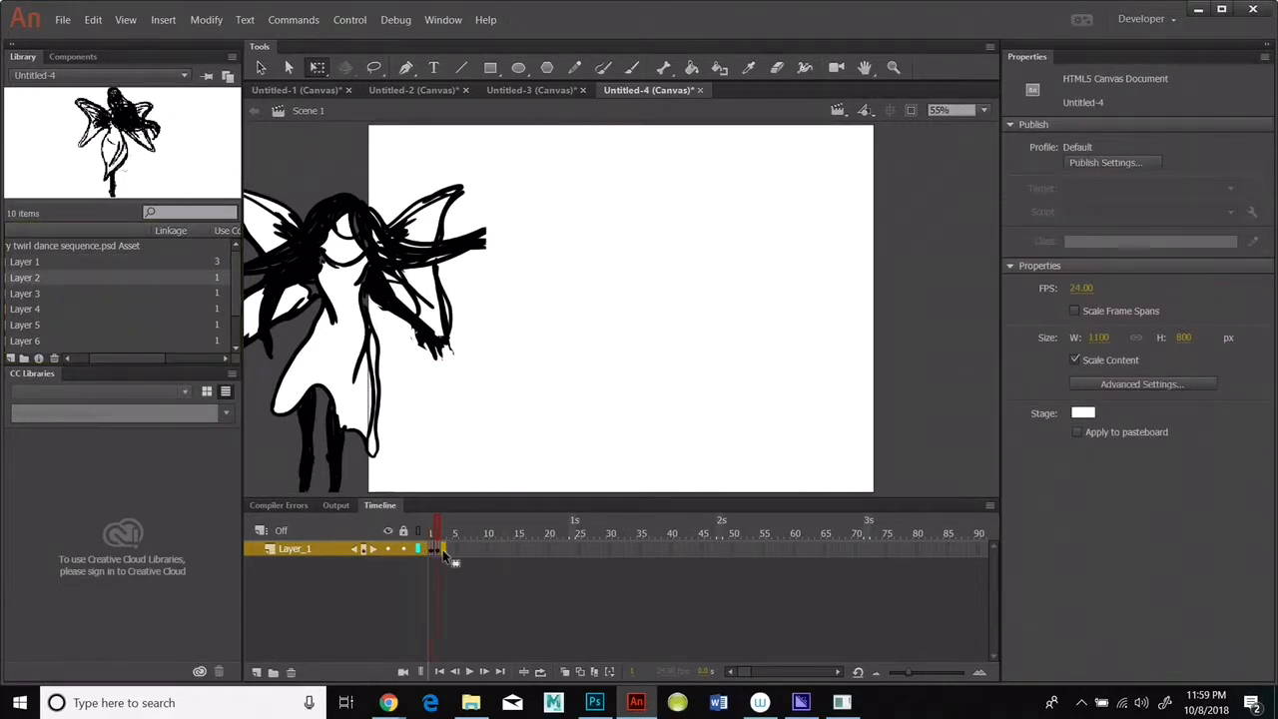
pyautogui.click(499, 268)
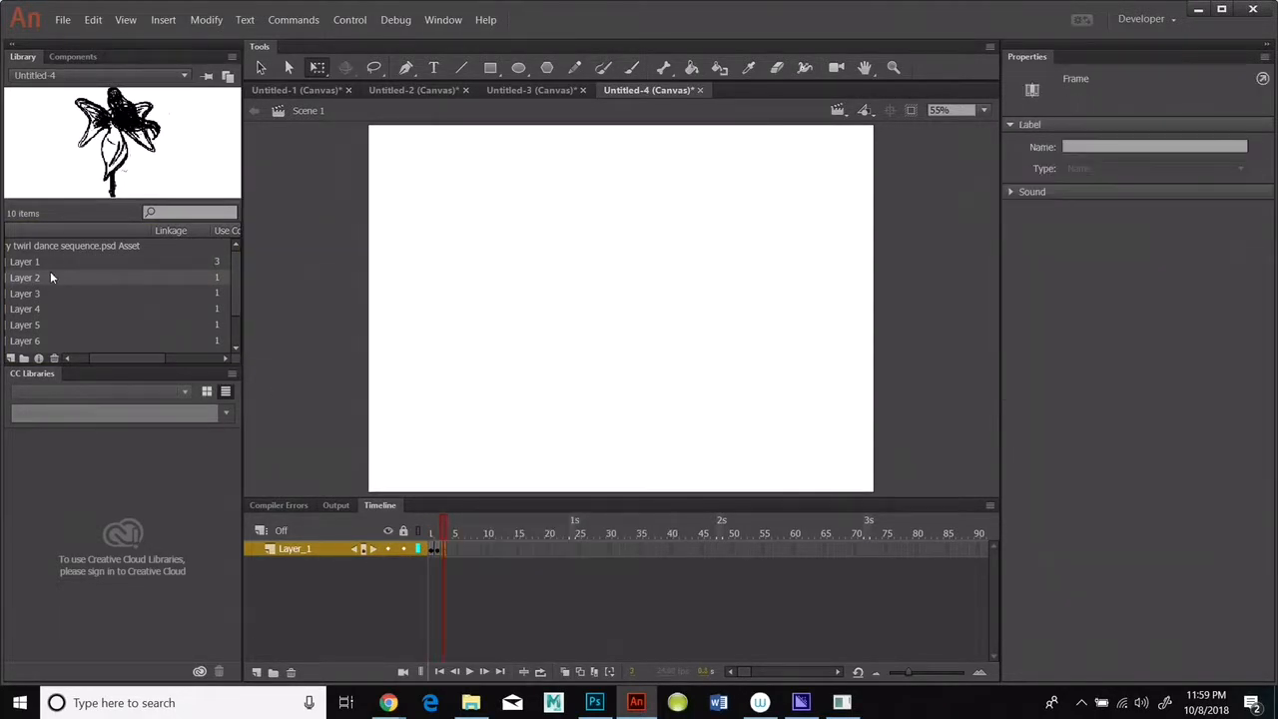
pyautogui.moveTo(50, 276); pyautogui.dragTo(399, 418)
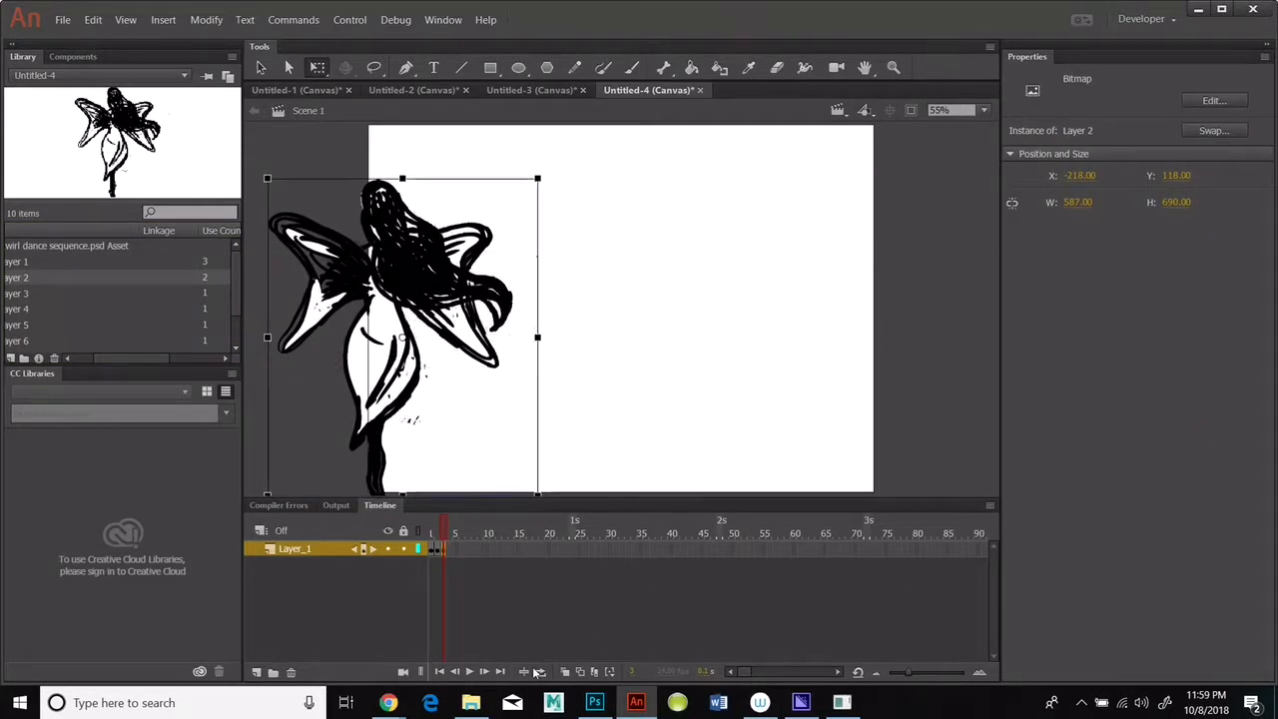
# Turn on Onion Skin and duplicate the Layer 2 pose from frame 3 into frame 4
pyautogui.click(566, 671)
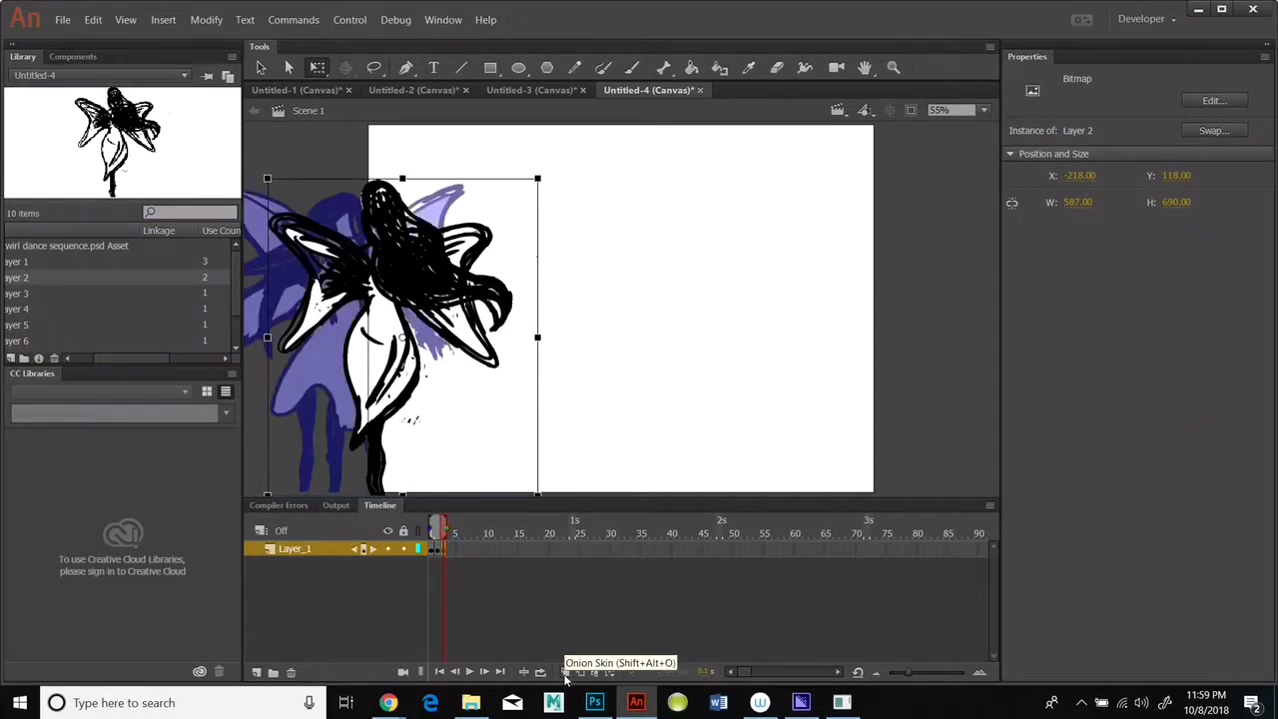
pyautogui.rightClick(446, 549)
pyautogui.click(501, 353)
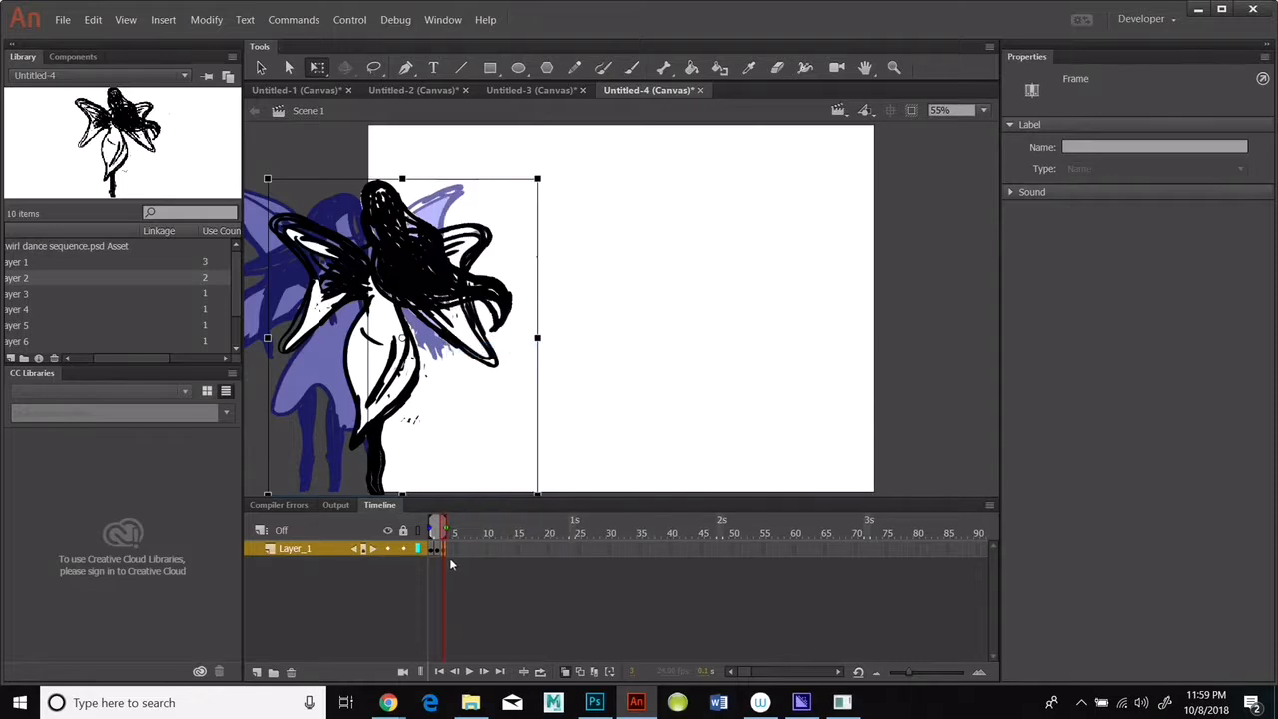
pyautogui.rightClick(450, 549)
pyautogui.click(500, 368)
# Insert a blank keyframe at frame 5 and place the Layer 3 bitmap, aligned over the onion-skinned previous pose
pyautogui.rightClick(459, 551)
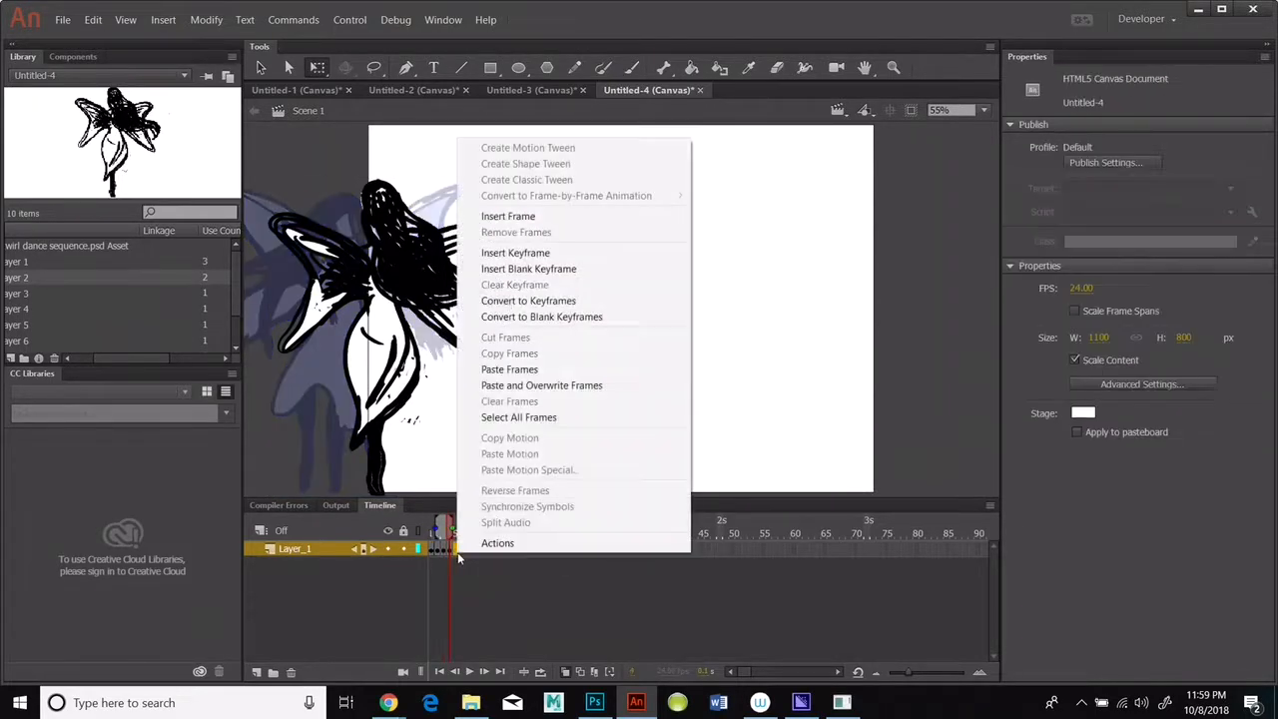
pyautogui.click(525, 269)
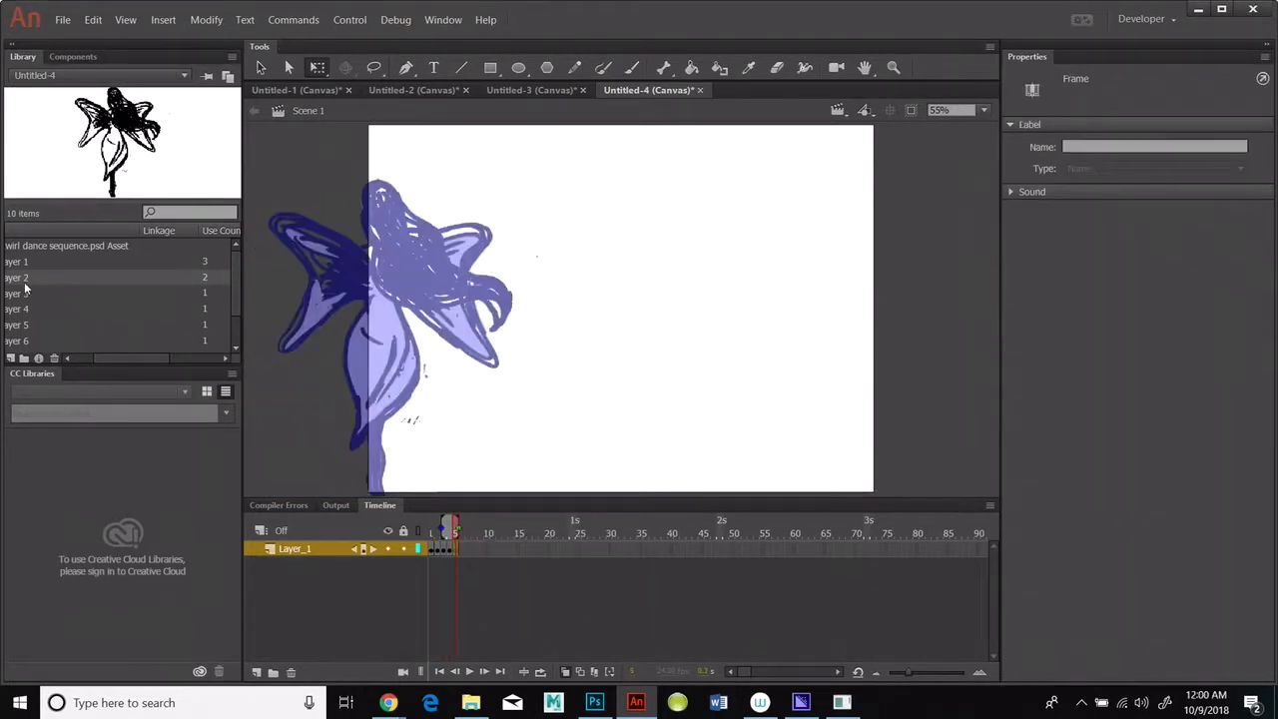
pyautogui.moveTo(25, 298); pyautogui.dragTo(406, 376)
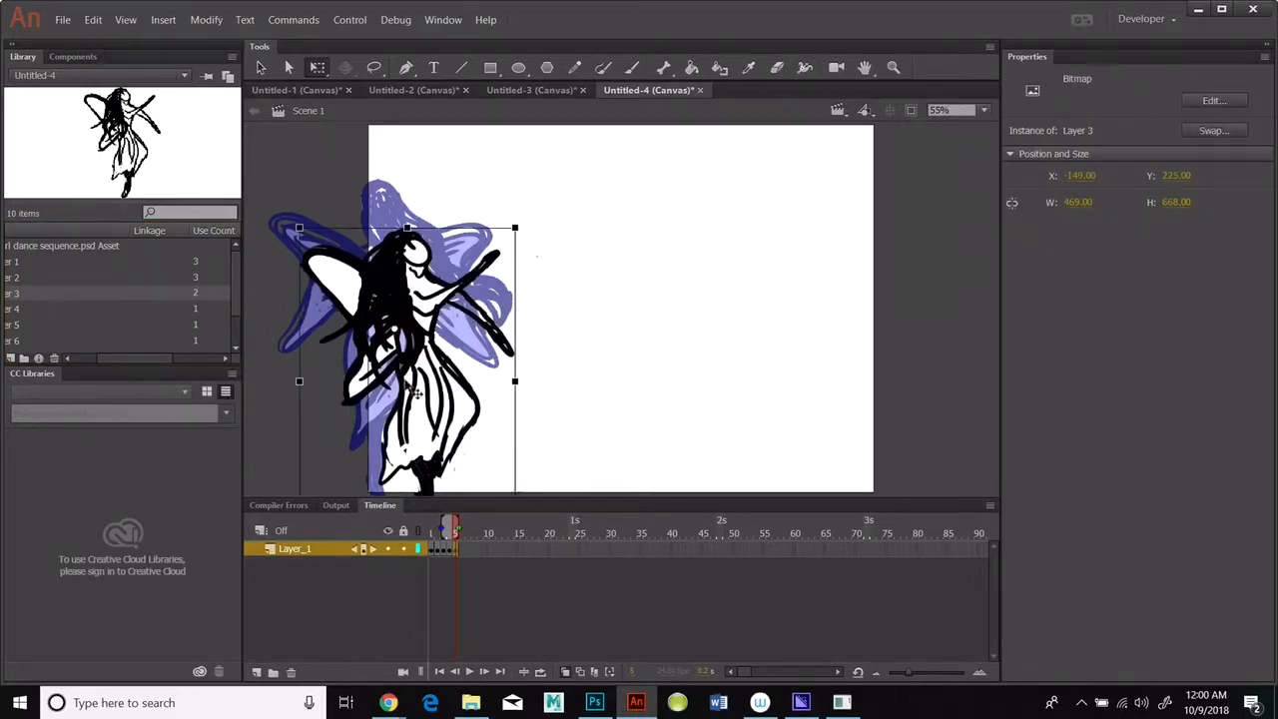
pyautogui.moveTo(436, 417); pyautogui.dragTo(420, 381)
# Copy frame 5 with the Layer 3 pose and paste it into frame 6
pyautogui.rightClick(455, 548)
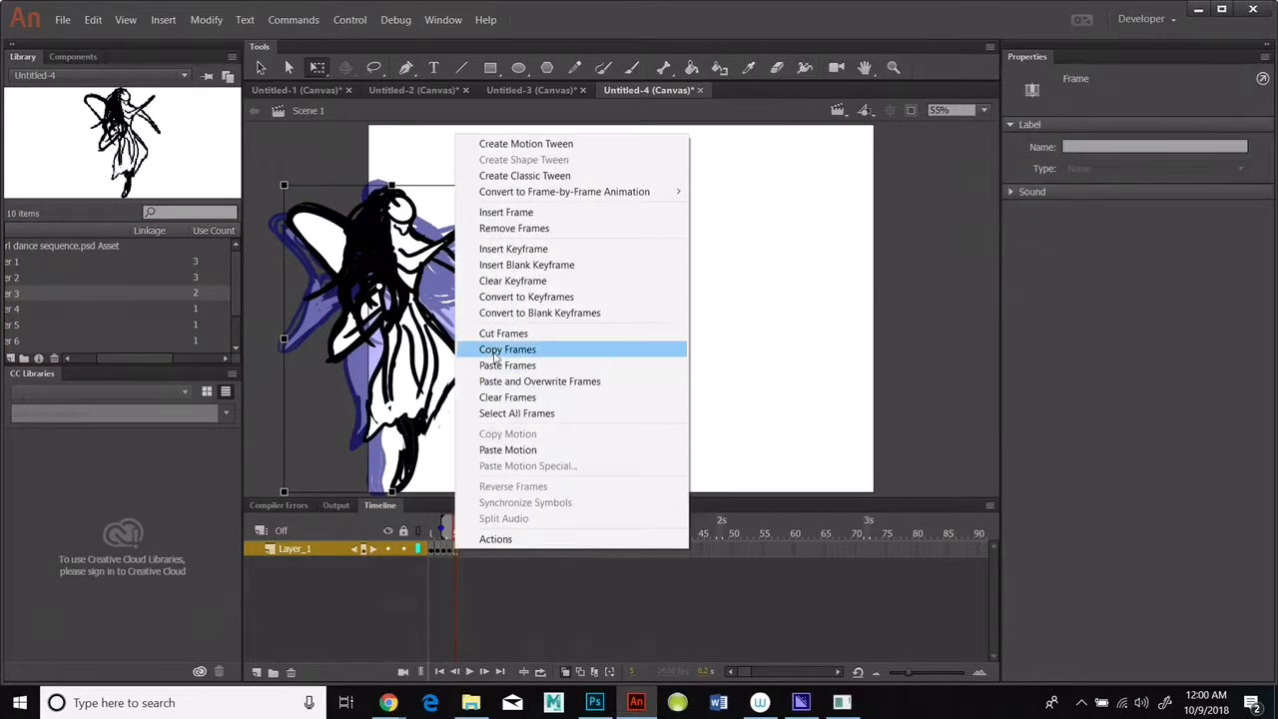
pyautogui.click(491, 352)
pyautogui.rightClick(460, 548)
pyautogui.click(499, 367)
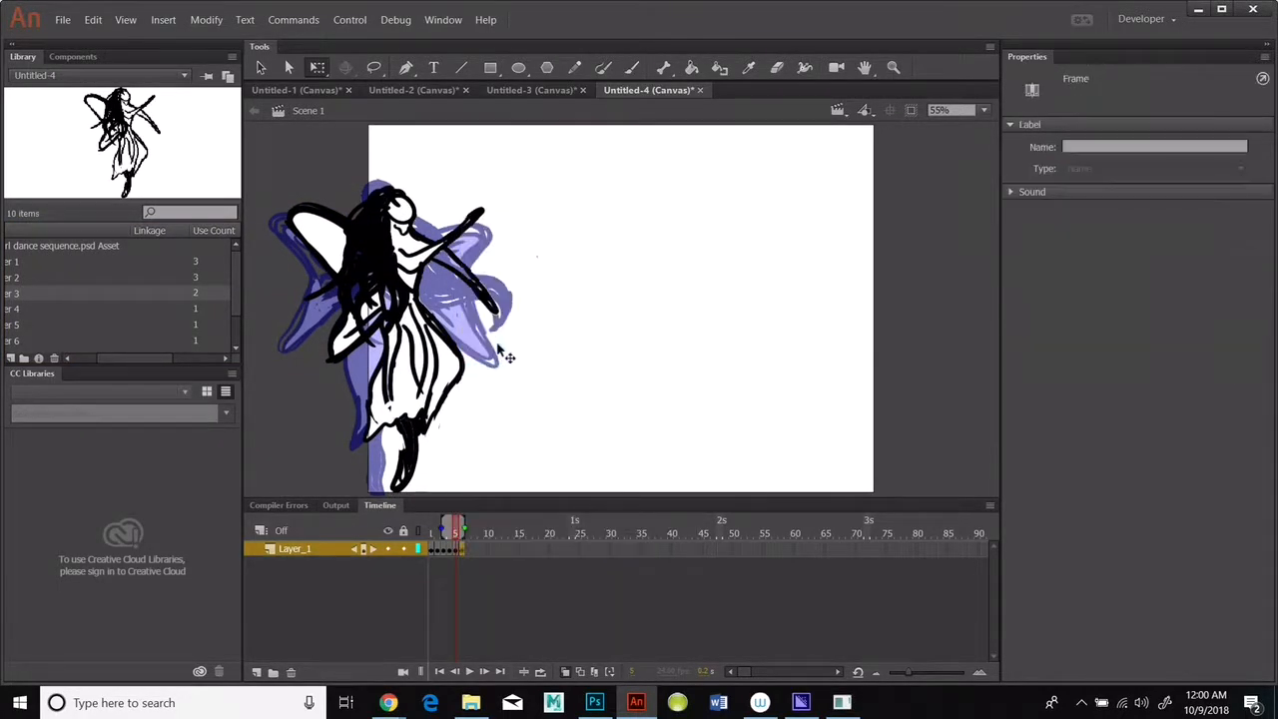
# Insert a blank keyframe at frame 7 and place the Layer 4 bitmap over the onion-skinned Layer 3 pose
pyautogui.rightClick(466, 549)
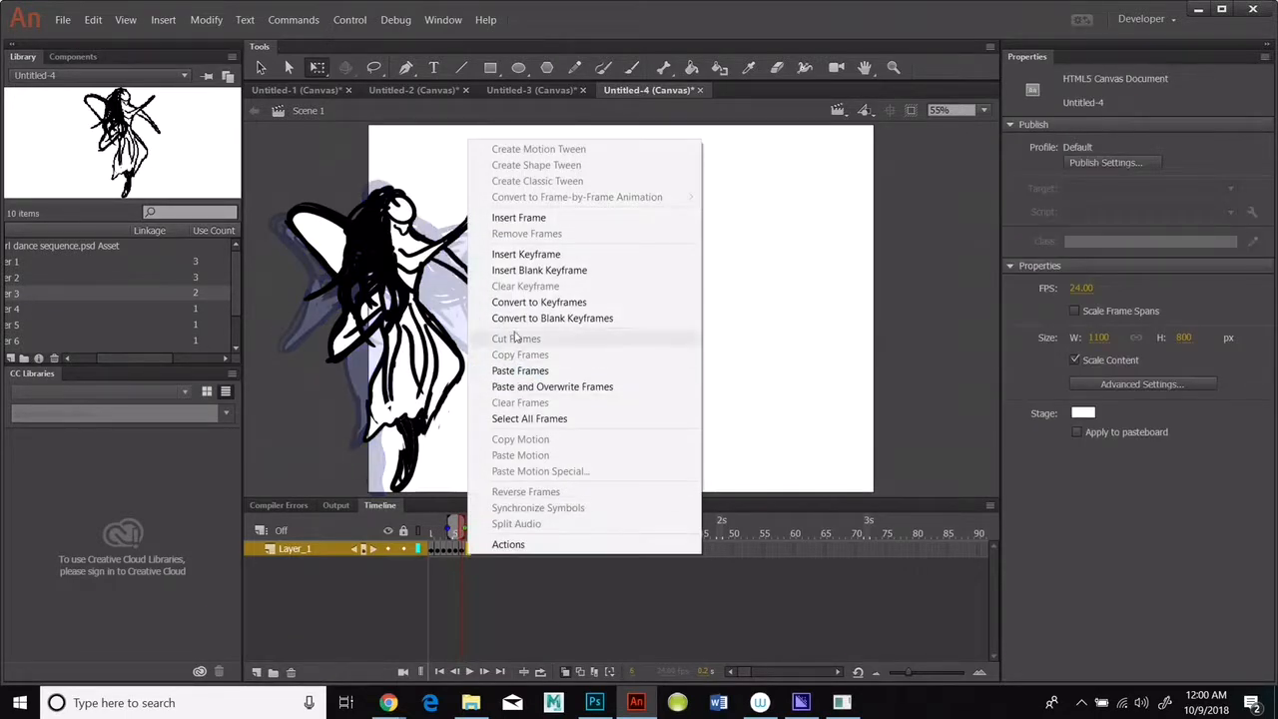
pyautogui.click(521, 270)
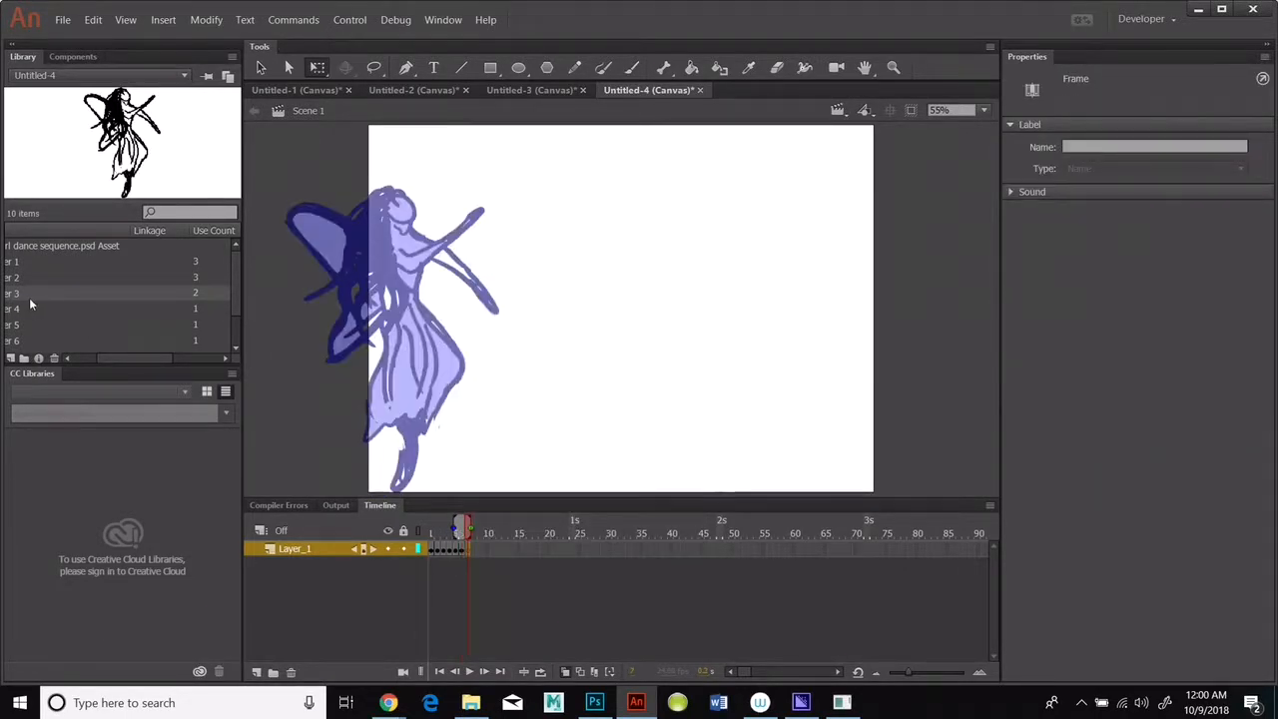
pyautogui.moveTo(18, 310); pyautogui.dragTo(298, 345)
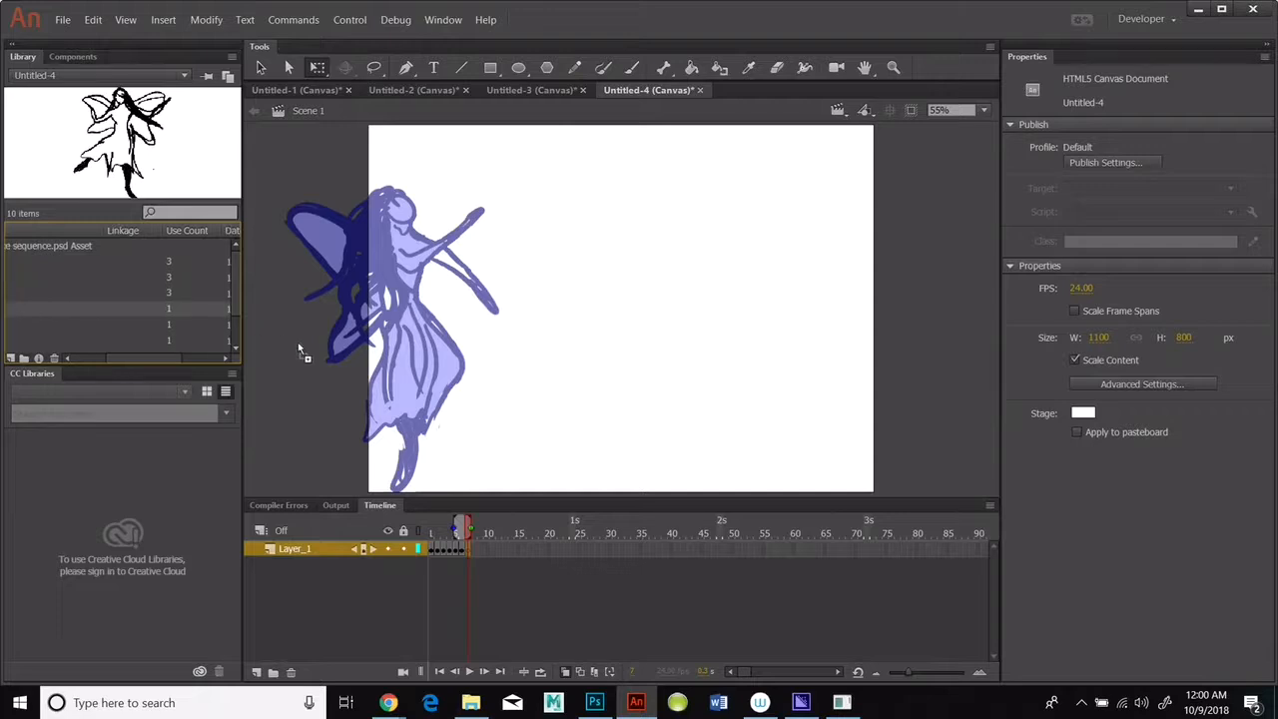
pyautogui.moveTo(385, 401); pyautogui.dragTo(408, 347)
# Copy frame 7 with the Layer 4 pose and paste it into frame 8
pyautogui.rightClick(474, 550)
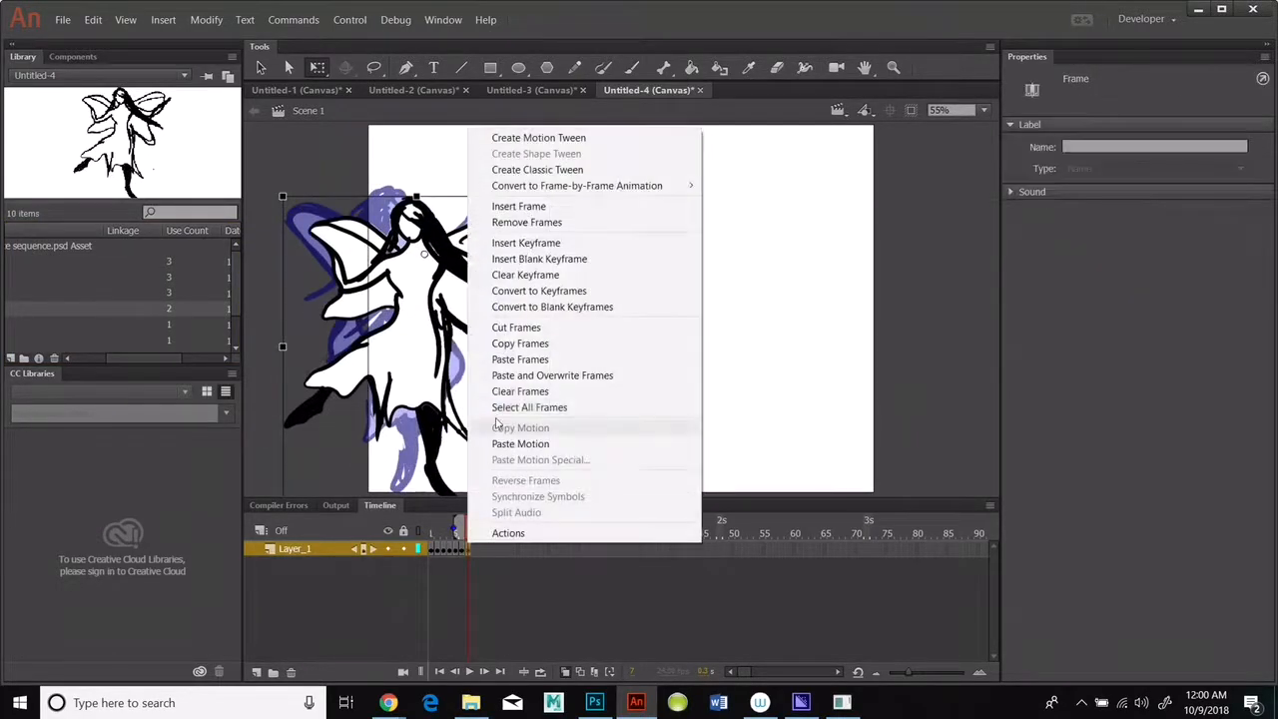
pyautogui.click(519, 342)
pyautogui.rightClick(474, 558)
pyautogui.click(550, 372)
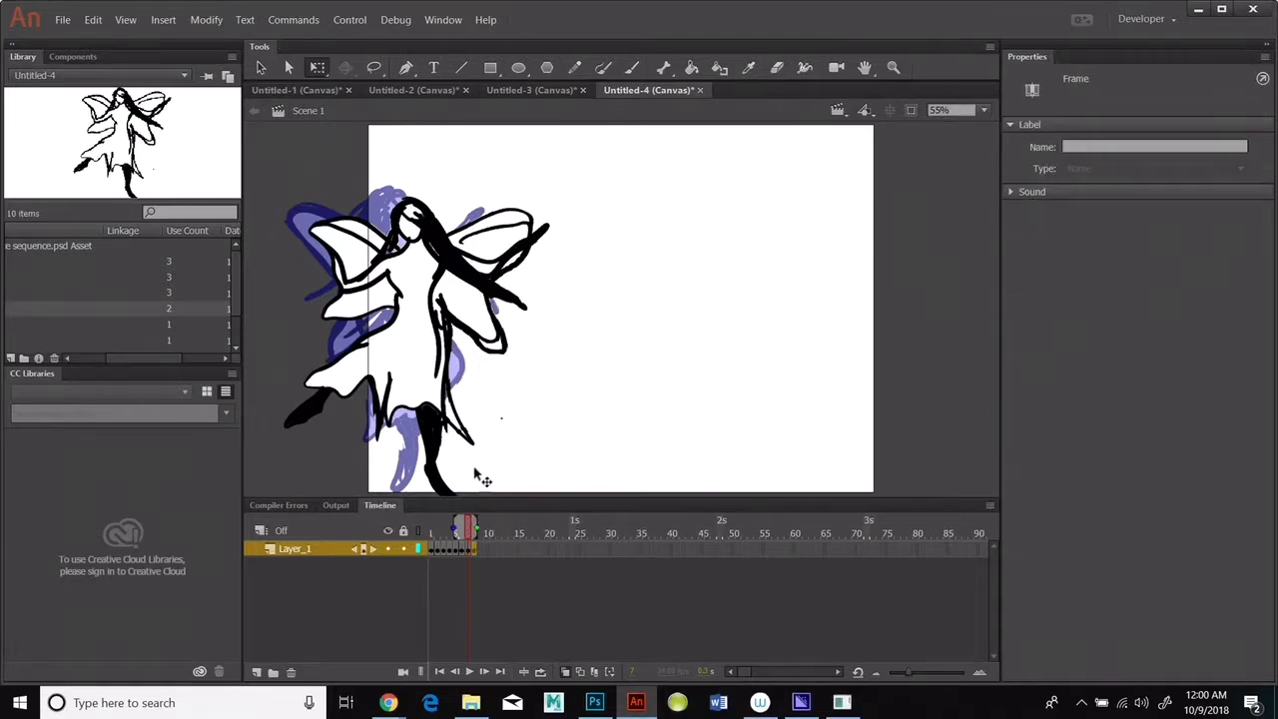
# Create a blank keyframe at frame 9 and place the Layer 5 bitmap over the onion-skinned Layer 4 pose
pyautogui.rightClick(480, 556)
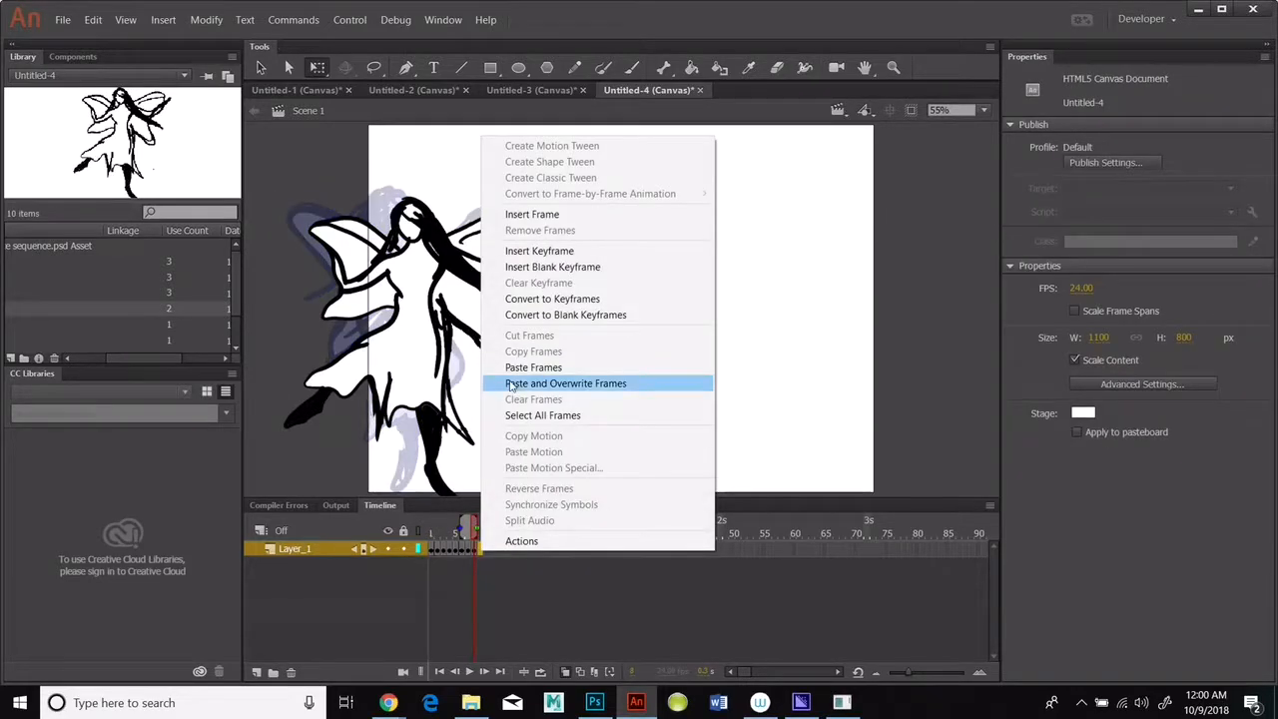
pyautogui.click(520, 313)
pyautogui.click(167, 322)
pyautogui.moveTo(166, 322); pyautogui.dragTo(438, 367)
# Copy frame 9 with the Layer 5 pose and paste it into frame 10
pyautogui.rightClick(484, 550)
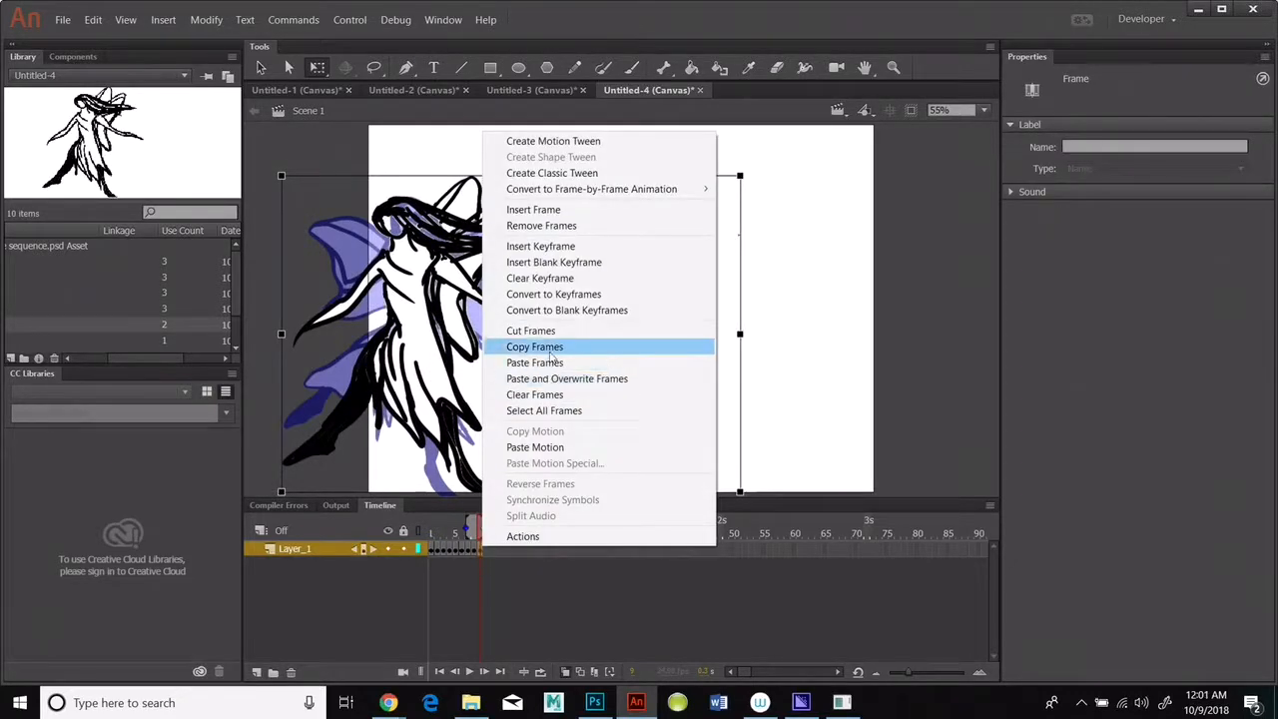
pyautogui.click(529, 346)
pyautogui.click(483, 549)
pyautogui.rightClick(487, 551)
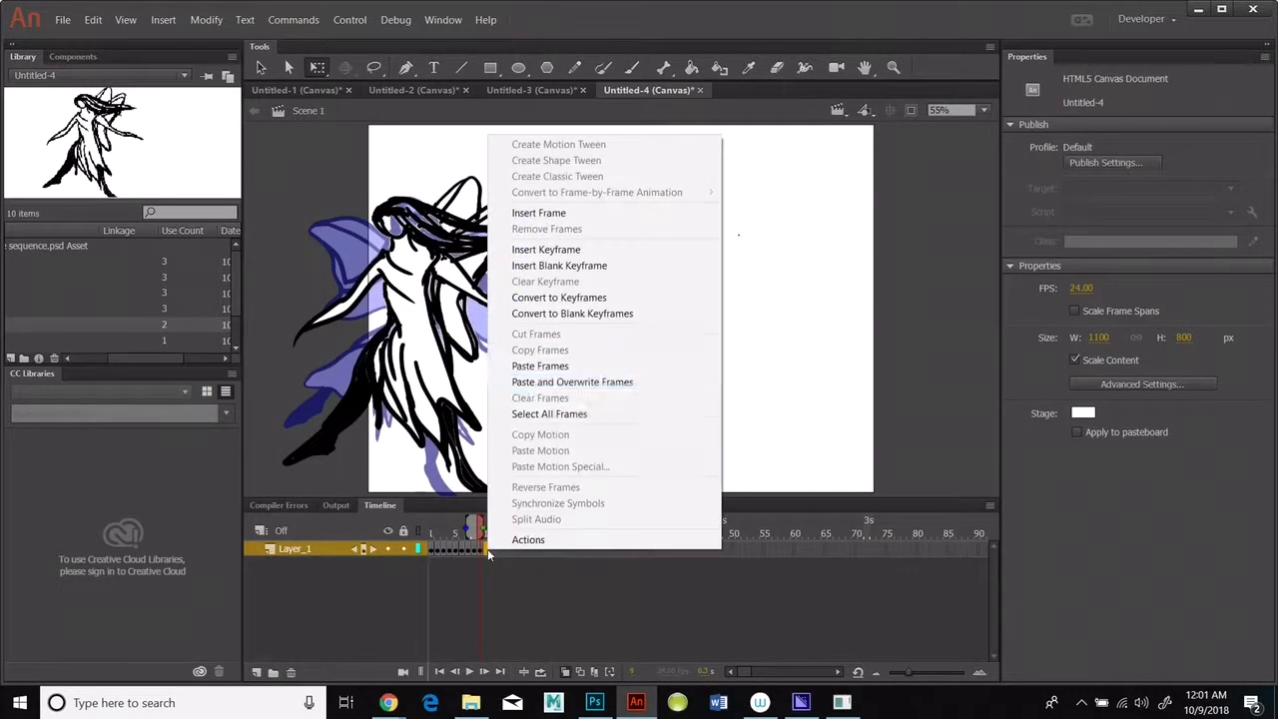
pyautogui.click(530, 365)
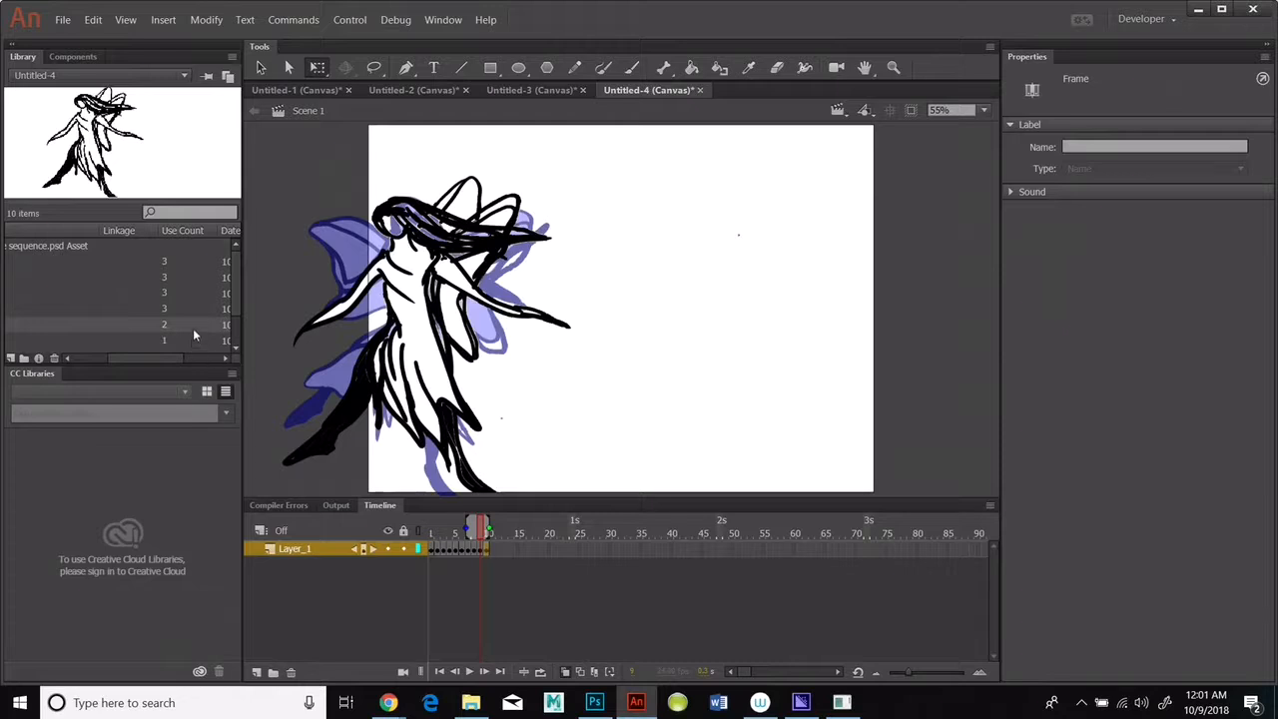
# Insert a blank keyframe at frame 11 and place the Layer 6 bitmap just right of the onion-skinned Layer 5 pose
pyautogui.moveTo(389, 705)
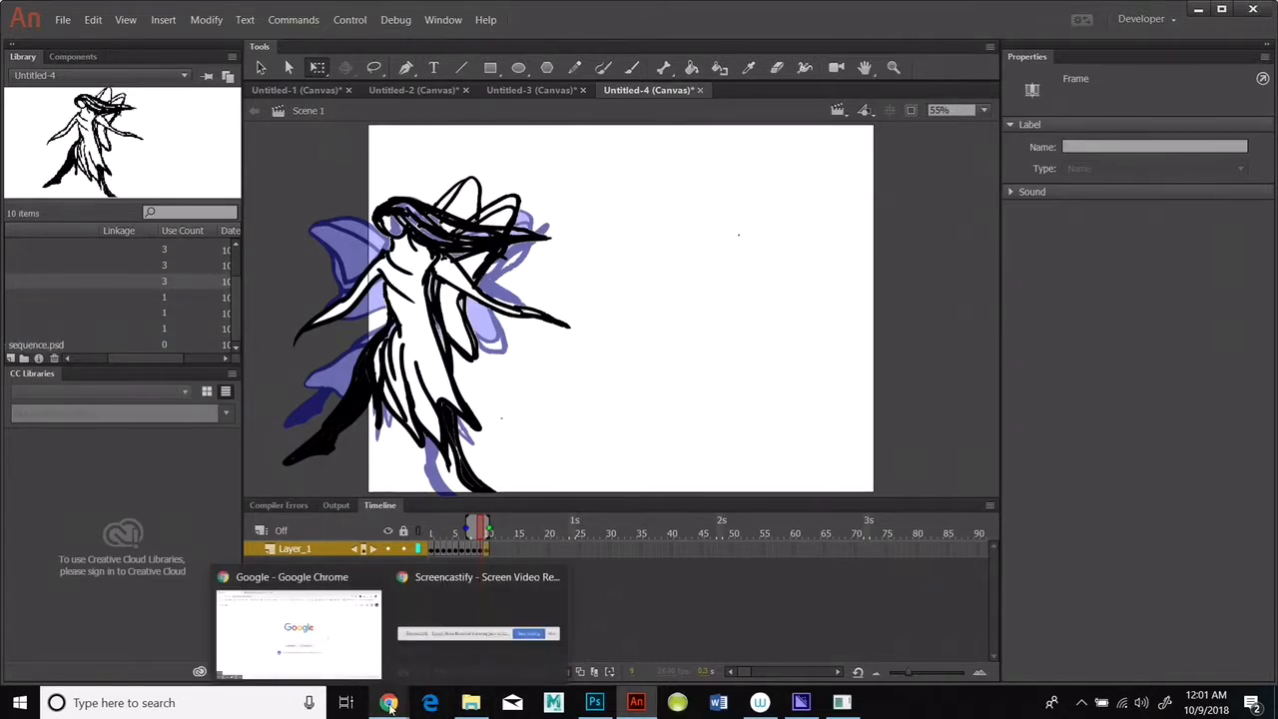
pyautogui.click(163, 300)
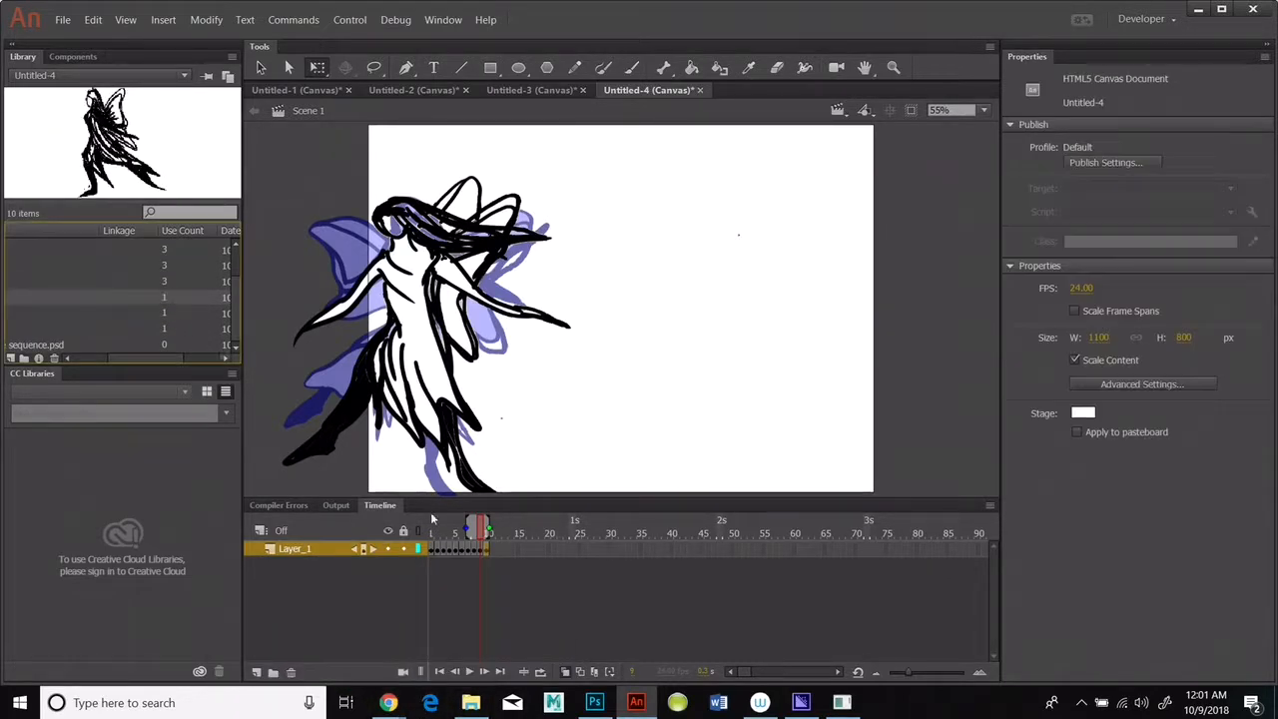
pyautogui.rightClick(491, 551)
pyautogui.click(540, 265)
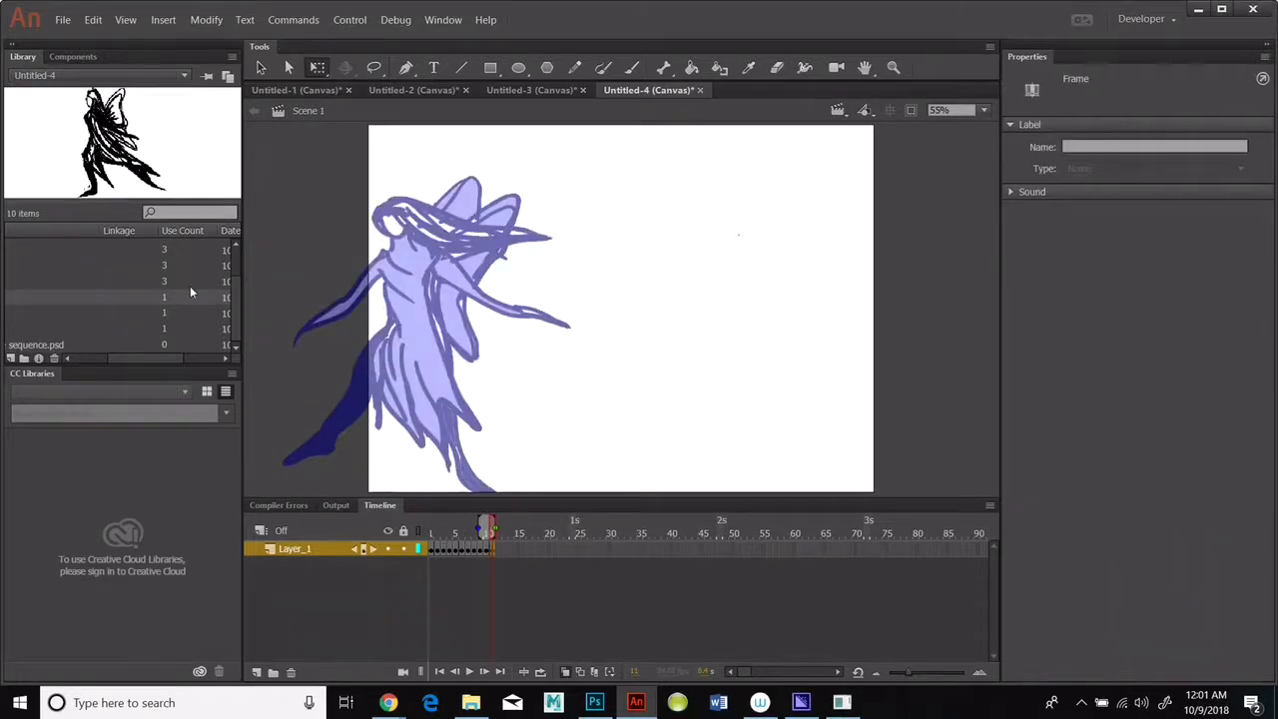
pyautogui.moveTo(163, 301); pyautogui.dragTo(502, 375)
pyautogui.moveTo(502, 375); pyautogui.dragTo(568, 346)
# Copy frame 11 with the Layer 6 pose and paste it into frame 12
pyautogui.rightClick(492, 545)
pyautogui.click(550, 350)
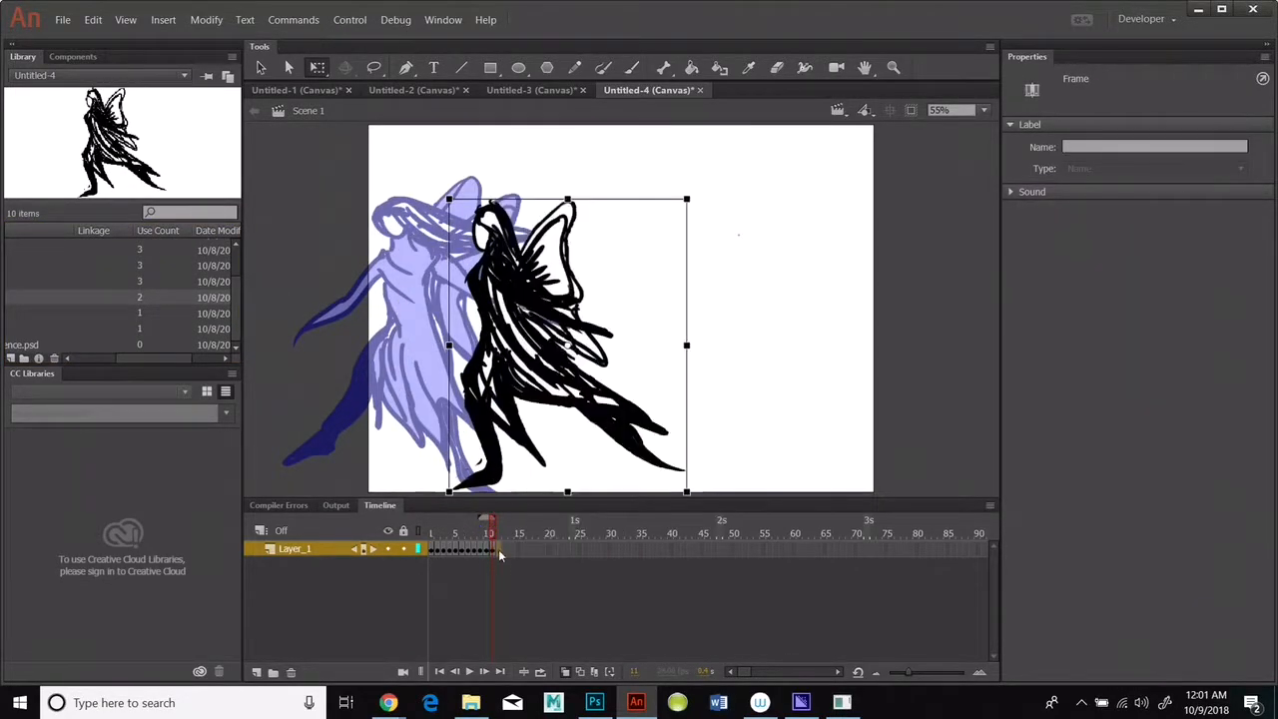
pyautogui.rightClick(499, 549)
pyautogui.click(550, 366)
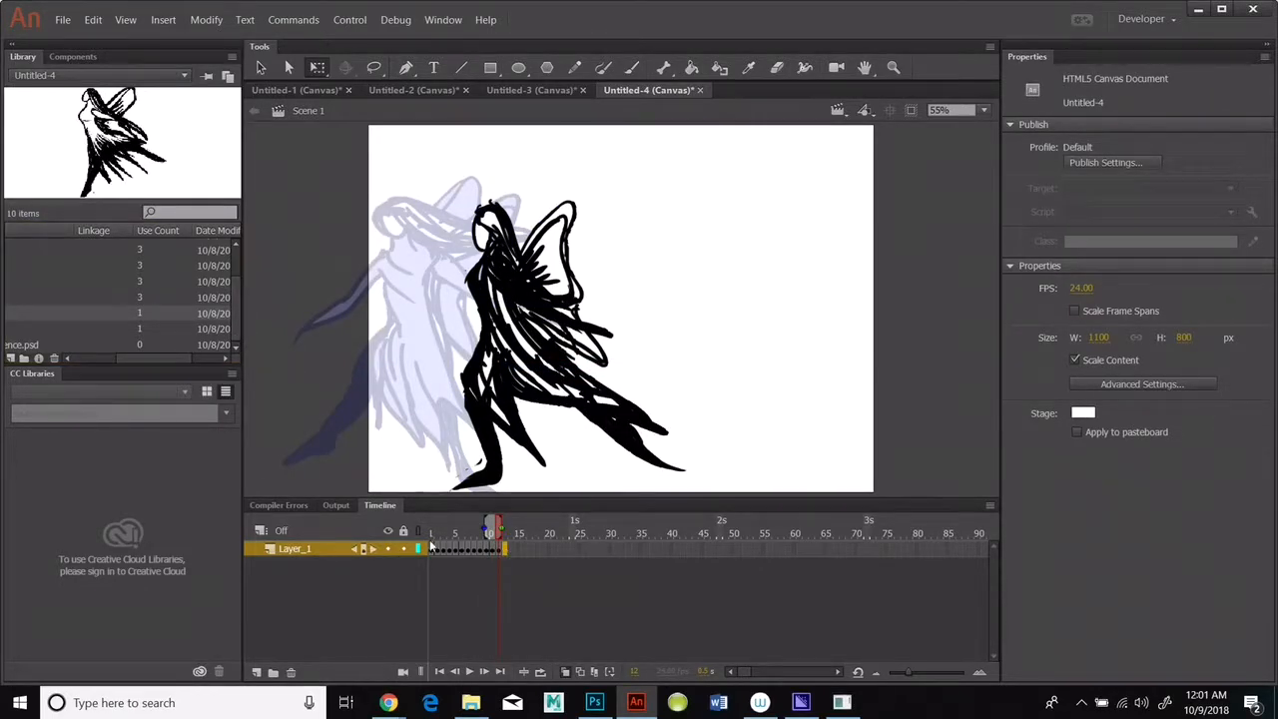
# Insert a blank keyframe at frame 13 and place the Layer 7 bitmap slightly right of the onion-skinned Layer 6 pose
pyautogui.rightClick(507, 551)
pyautogui.click(559, 261)
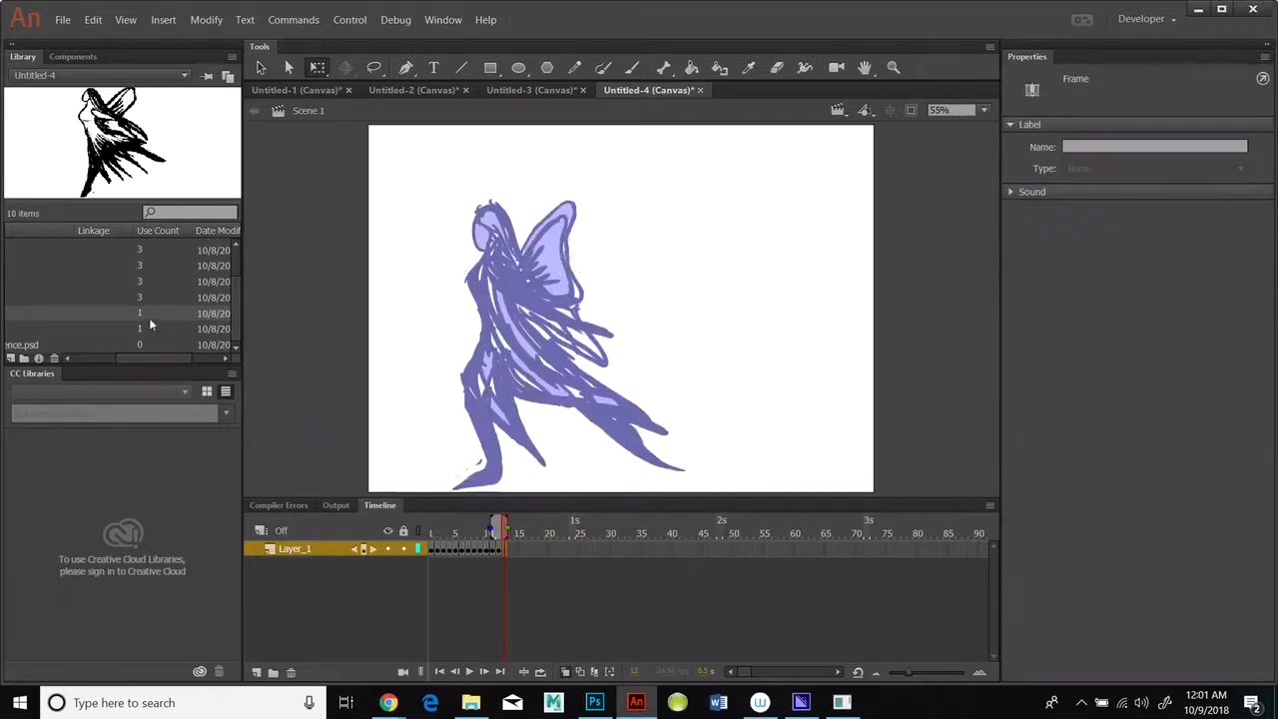
pyautogui.moveTo(521, 390); pyautogui.dragTo(608, 341)
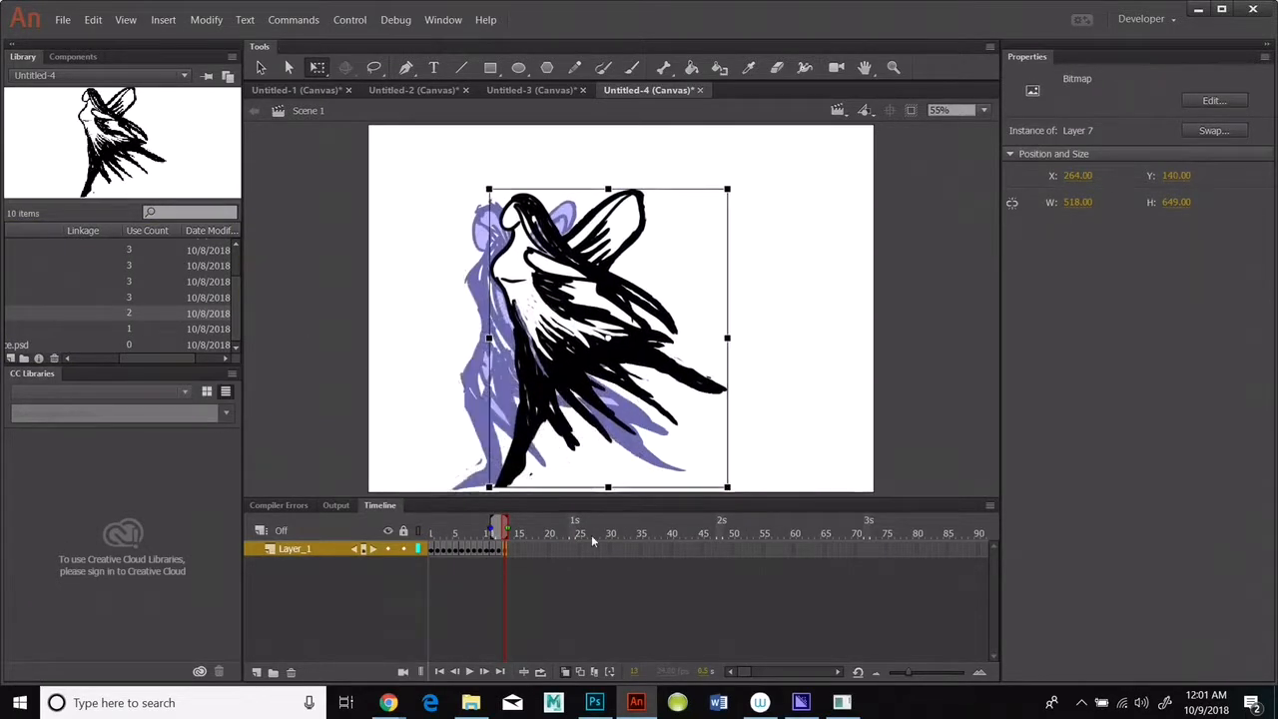
# Copy frame 13 with the Layer 7 pose and paste it into frame 14
pyautogui.rightClick(506, 550)
pyautogui.click(561, 351)
pyautogui.rightClick(511, 550)
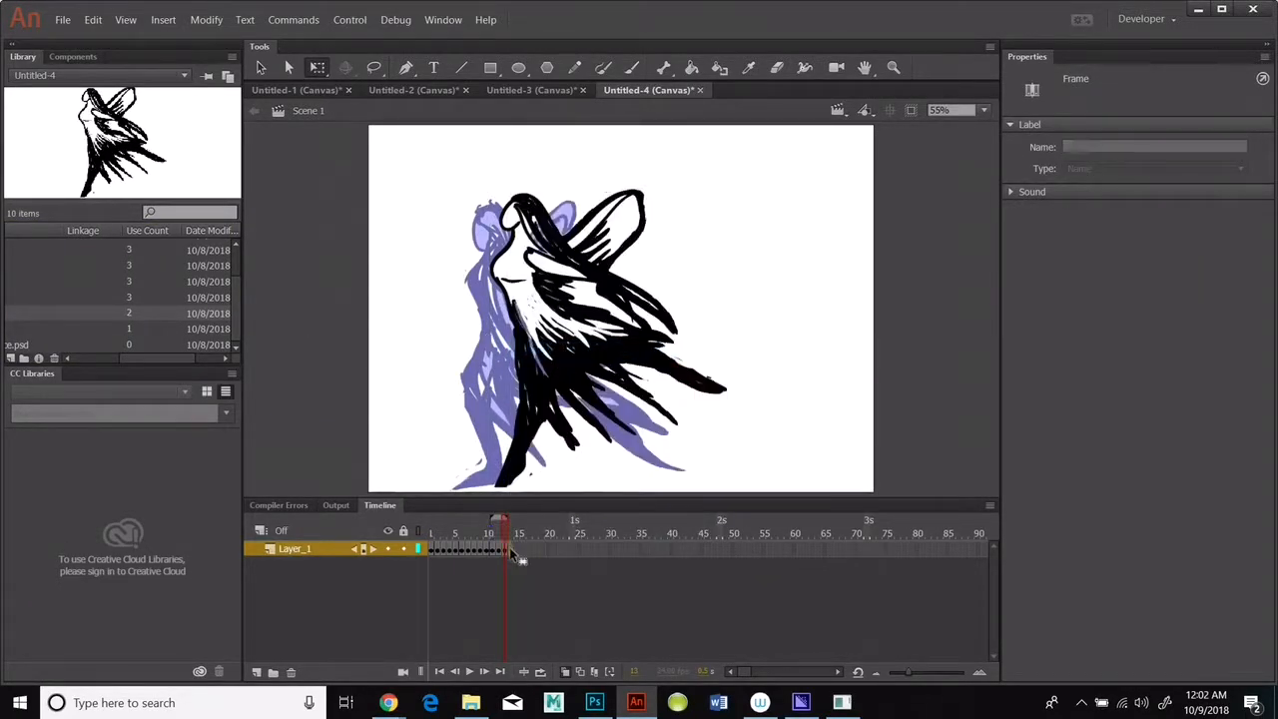
pyautogui.click(563, 365)
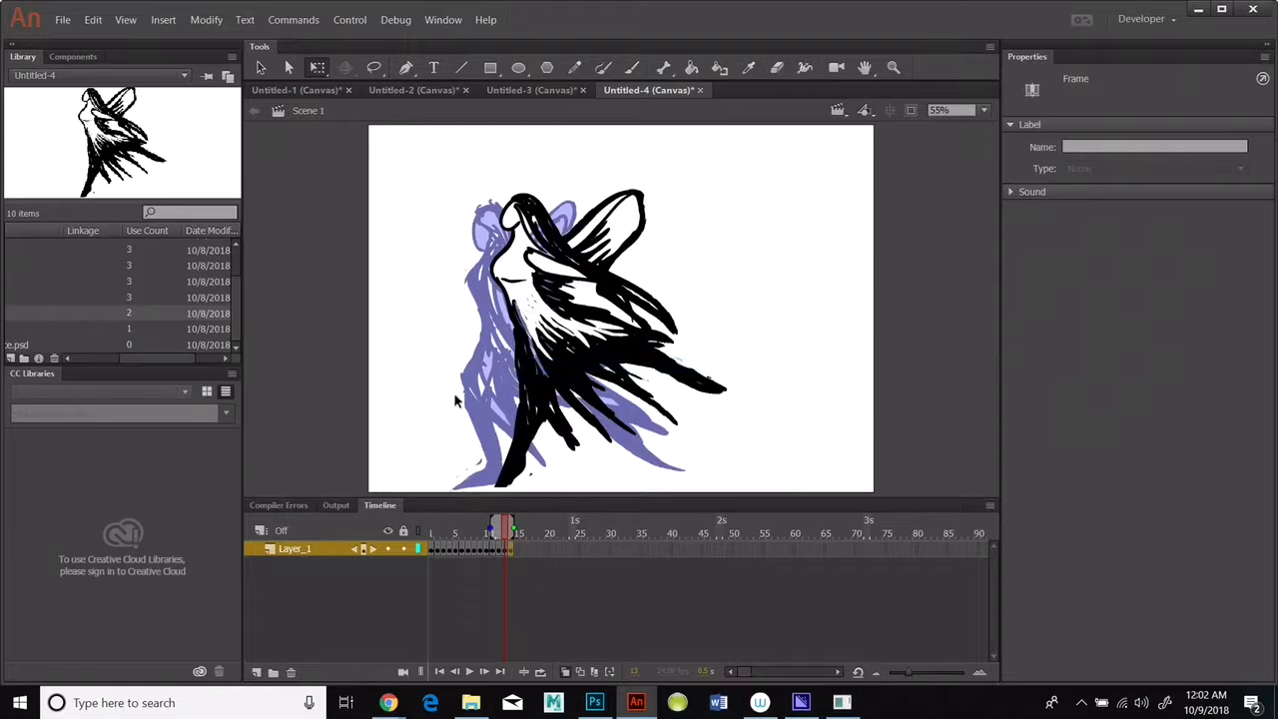
# Insert a blank keyframe at frame 15 and place the Layer 9 bitmap slightly right of the Layer 7 pose, at about X 295, Y 82
pyautogui.click(516, 552)
pyautogui.click(131, 331)
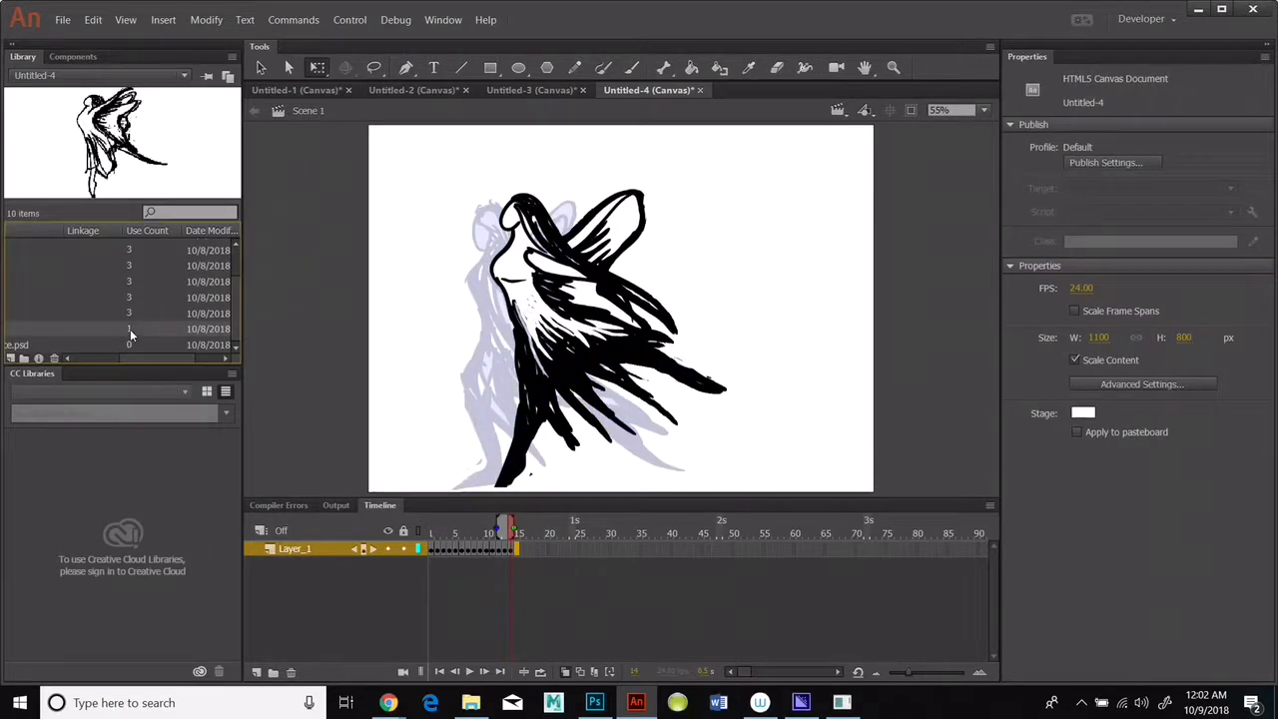
pyautogui.rightClick(518, 556)
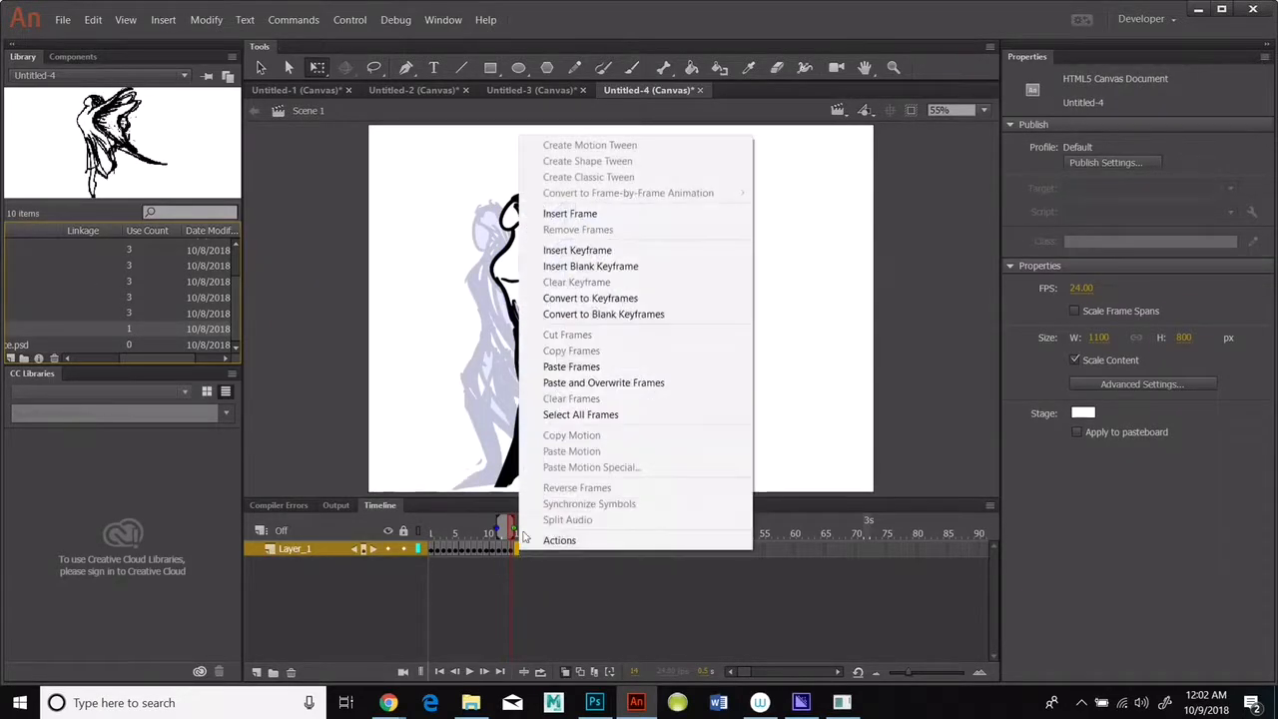
pyautogui.click(555, 268)
pyautogui.moveTo(131, 328); pyautogui.dragTo(574, 344)
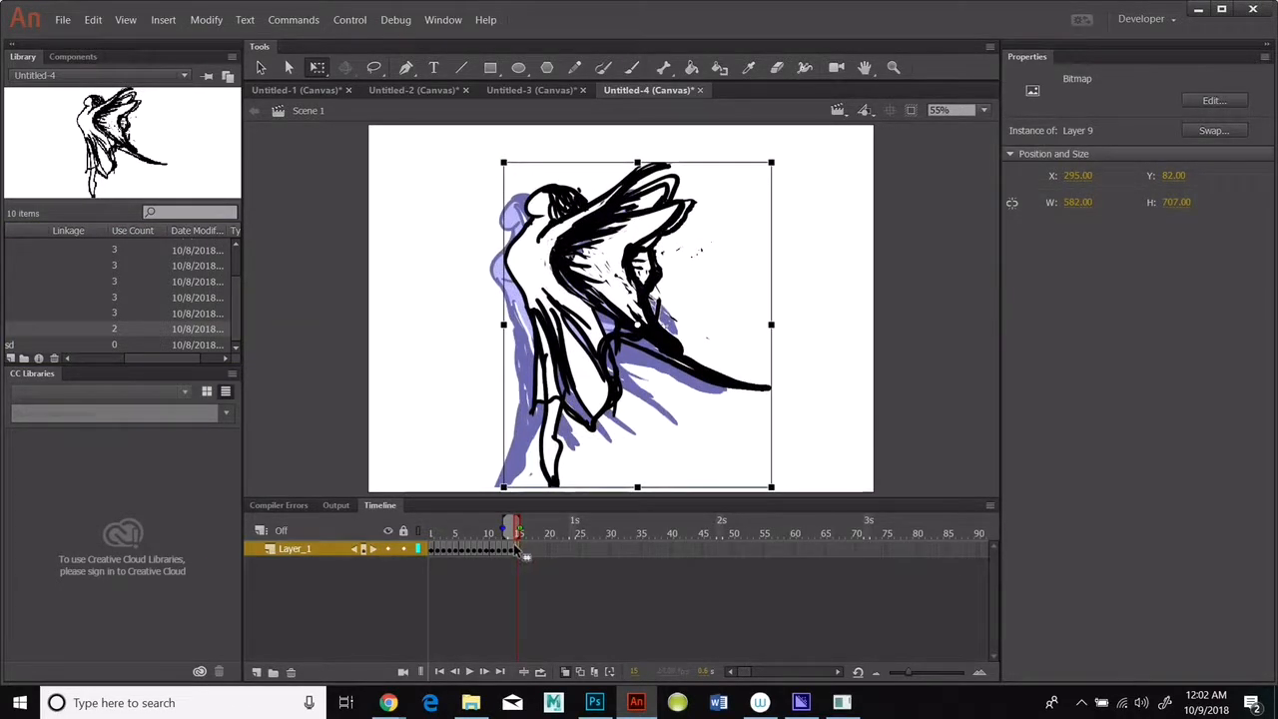
# Copy frame 15 with the Layer 9 pose and paste it into frame 16
pyautogui.rightClick(518, 554)
pyautogui.click(611, 345)
pyautogui.rightClick(526, 559)
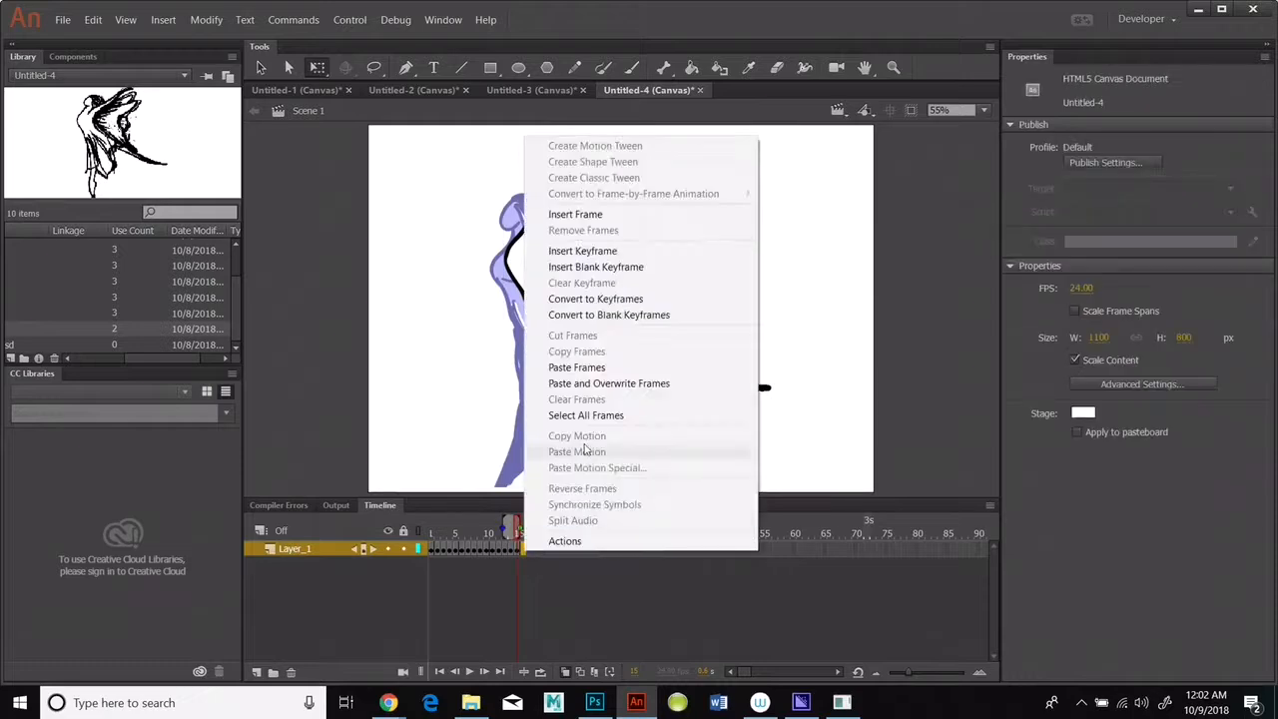
pyautogui.click(585, 376)
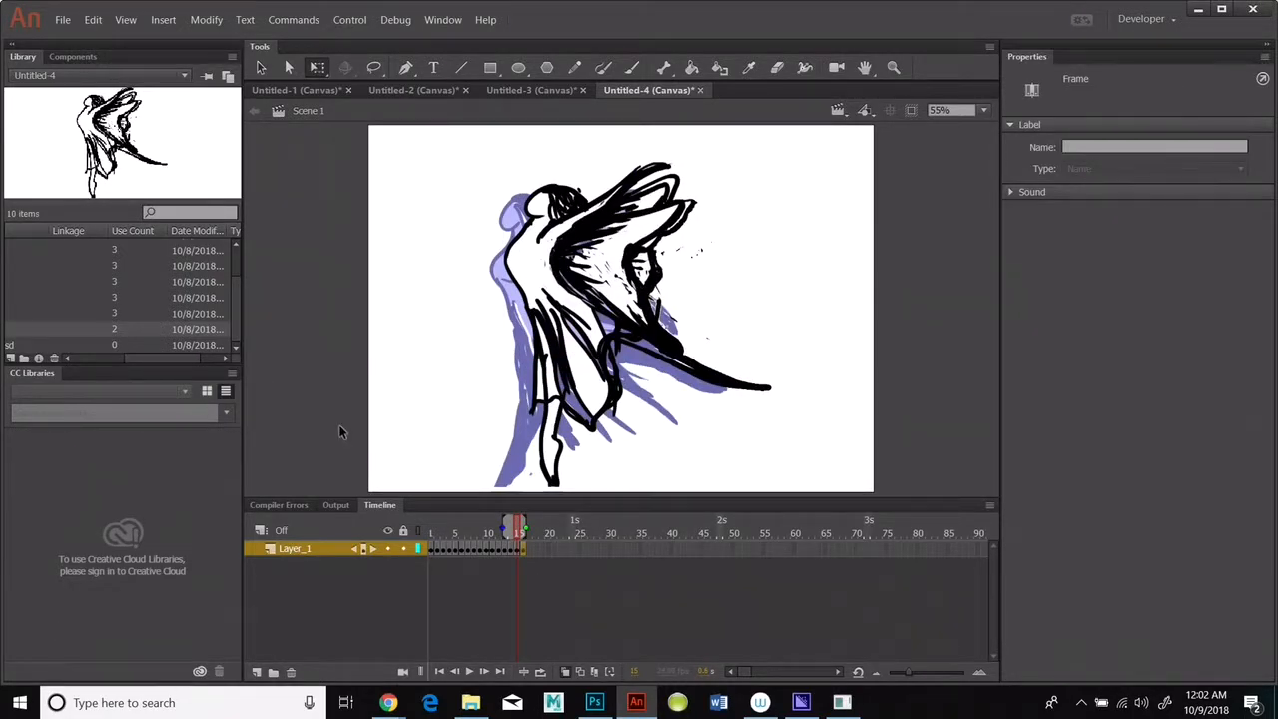
# Copy frames 1 to 16 and paste them starting at frame 17 to repeat the twirl
pyautogui.click(433, 550)
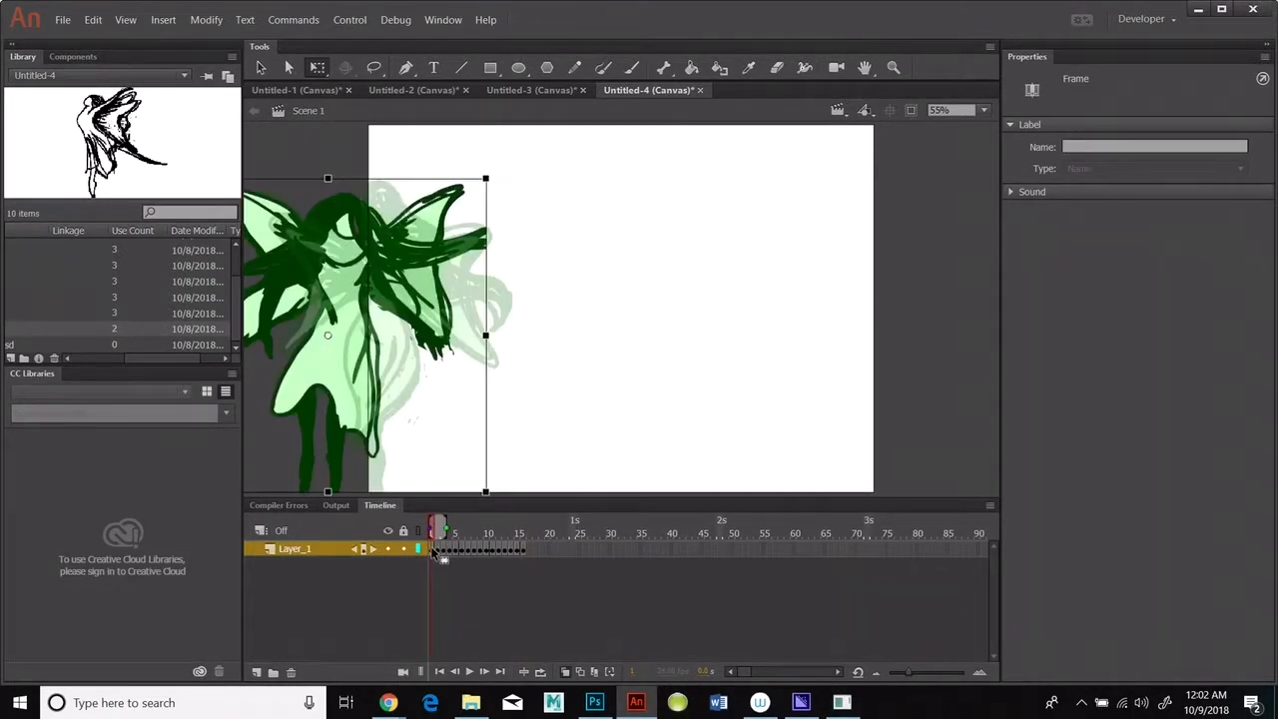
pyautogui.keyDown('shift'); pyautogui.click(525, 550); pyautogui.keyUp('shift')
pyautogui.rightClick(494, 551)
pyautogui.click(533, 351)
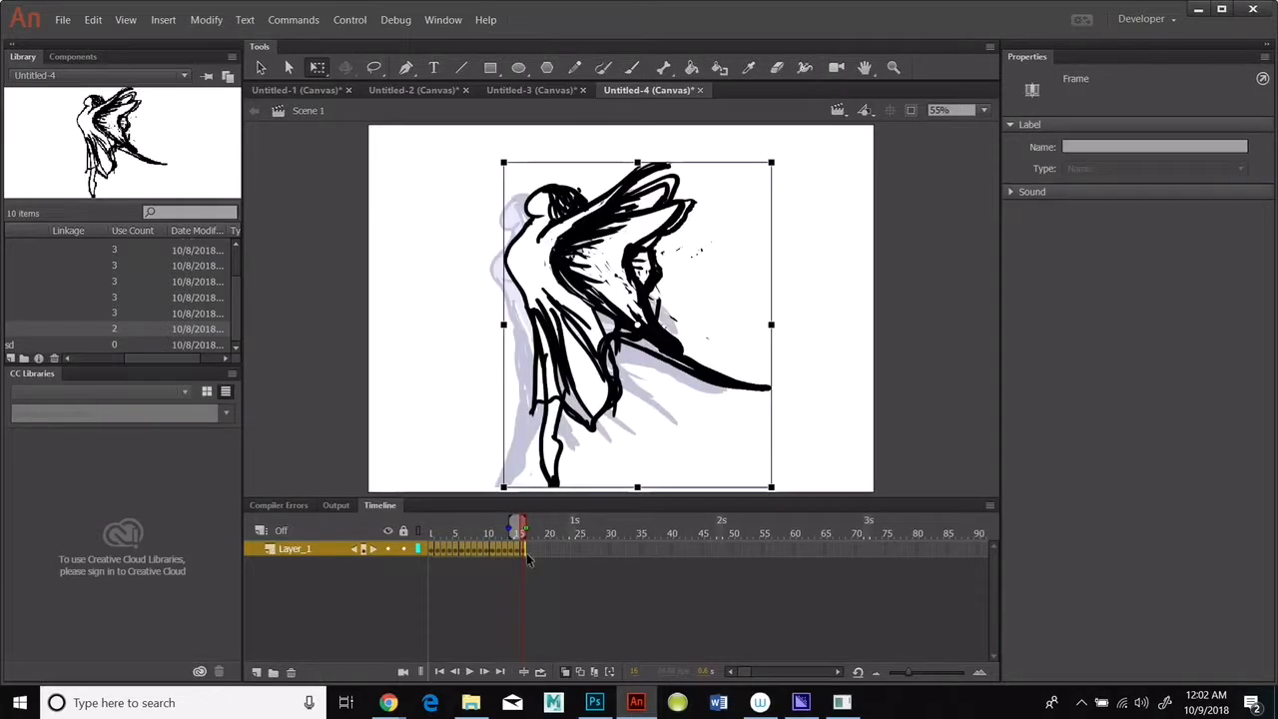
pyautogui.rightClick(528, 551)
pyautogui.click(755, 367)
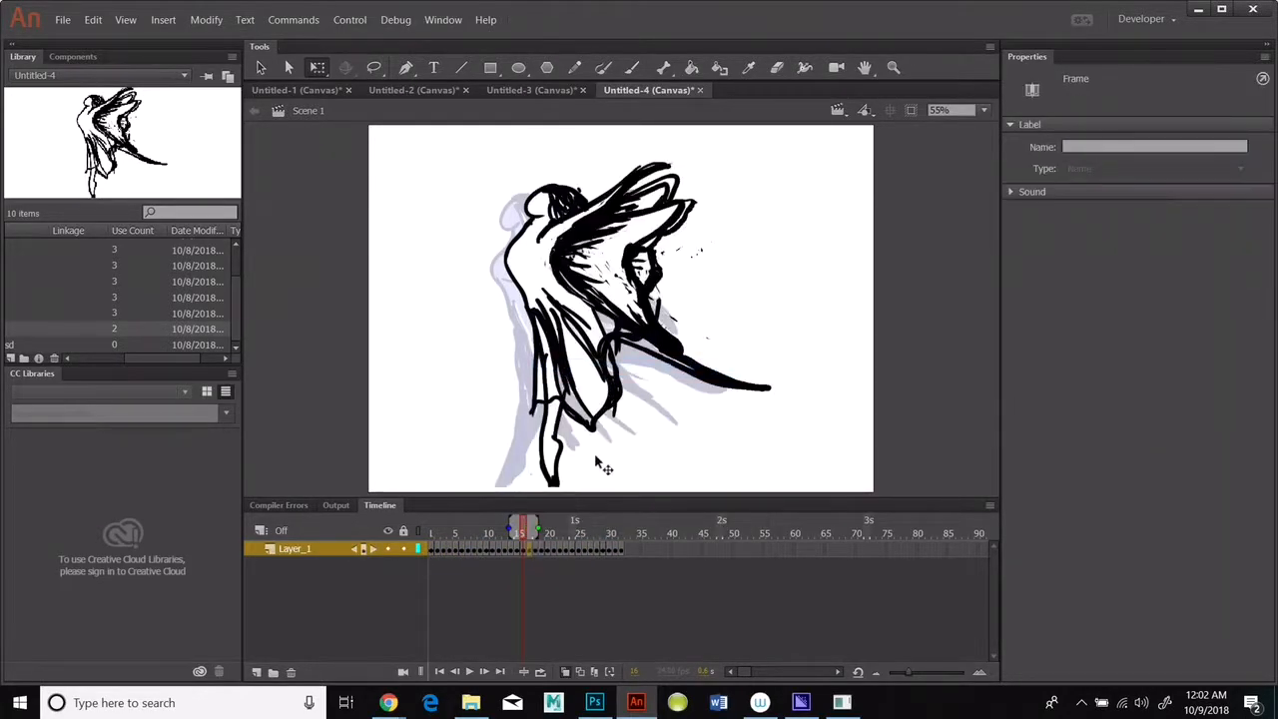
# Move the Layer 1 pose in frame 18 right over the previous Layer 9 pose, and the Layer 2 pose in frame 19 slightly beyond it
pyautogui.click(534, 552)
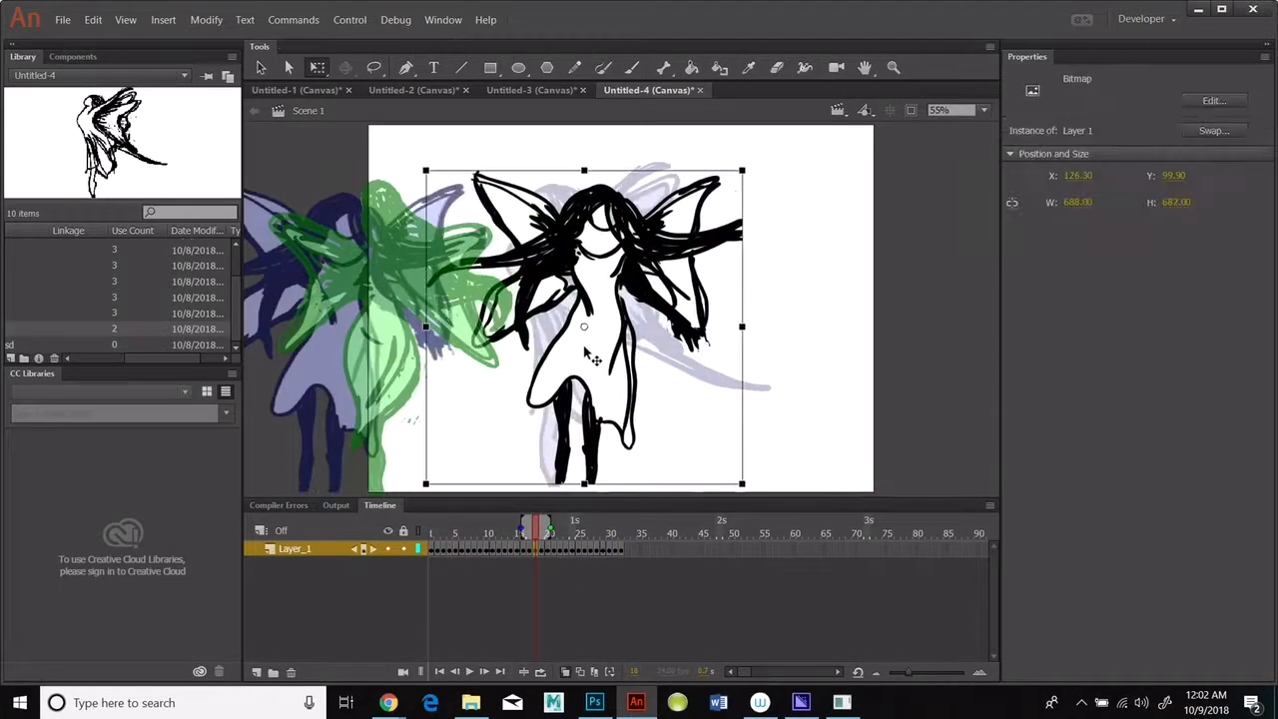
pyautogui.click(542, 551)
pyautogui.moveTo(384, 387); pyautogui.dragTo(617, 387)
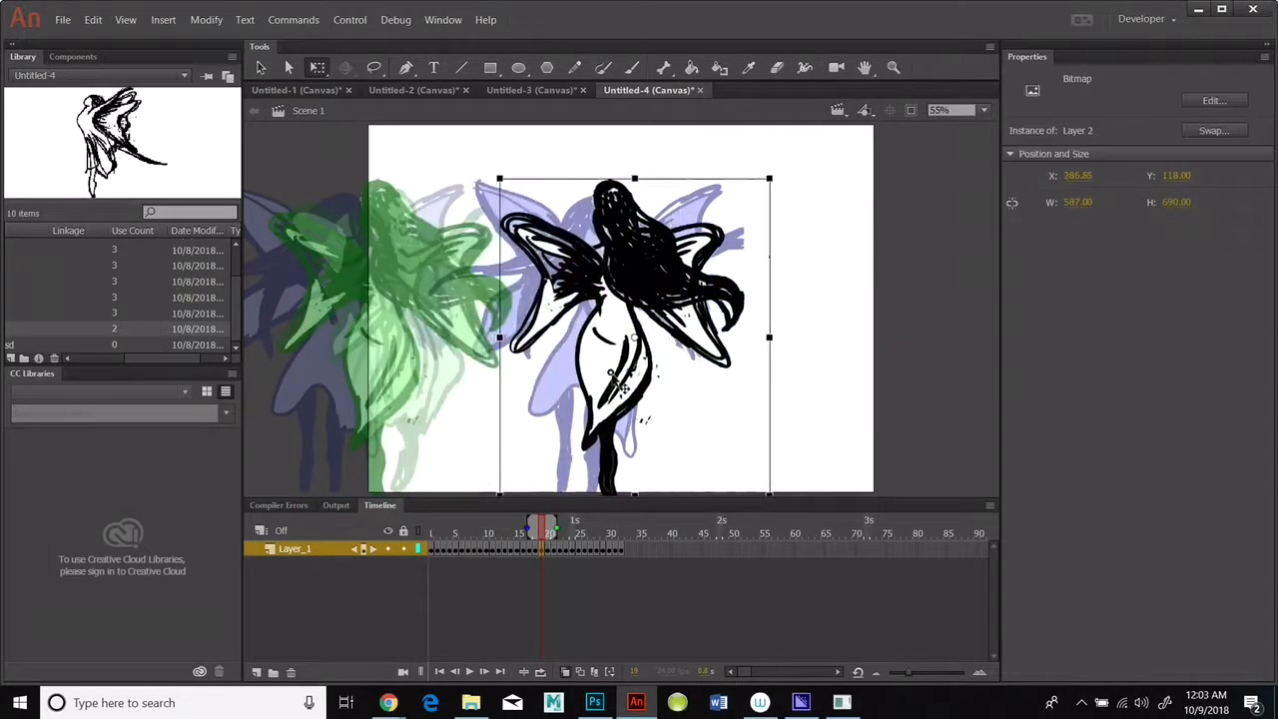
# Move the Layer 1 pose in frame 17 right over the Layer 9 pose and align frame 18 with it
pyautogui.click(540, 552)
pyautogui.click(526, 553)
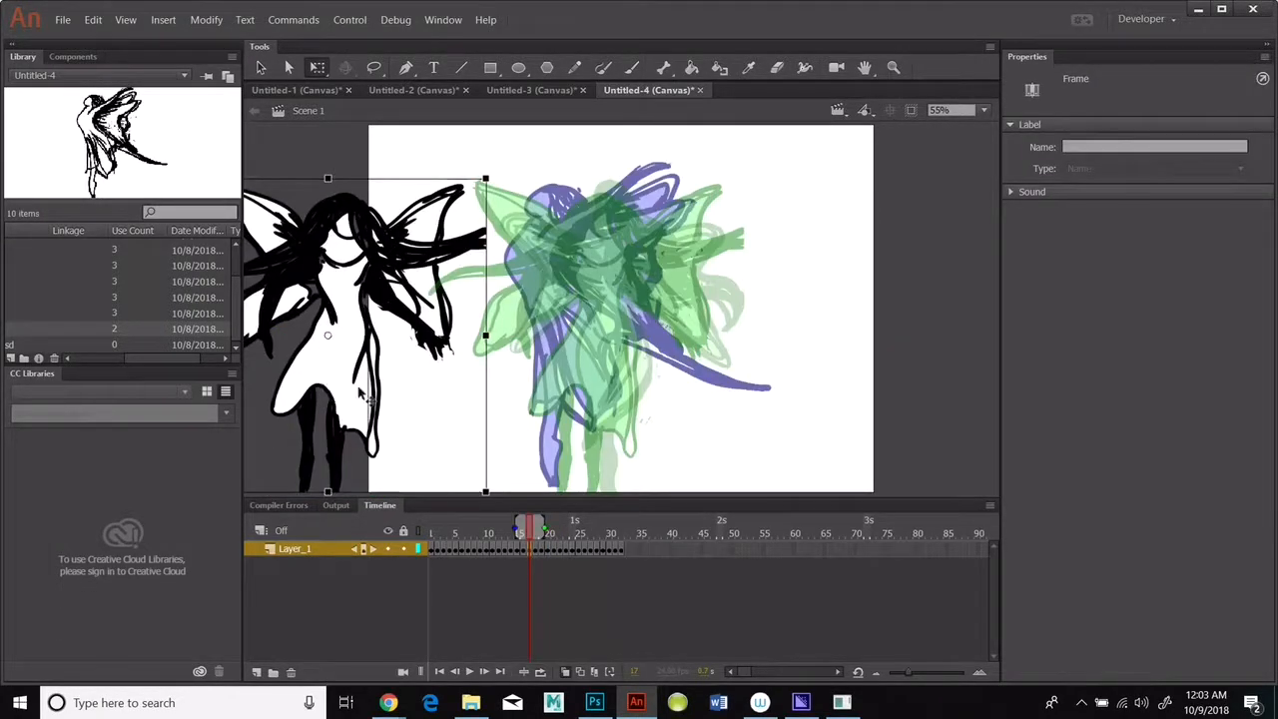
pyautogui.click(522, 552)
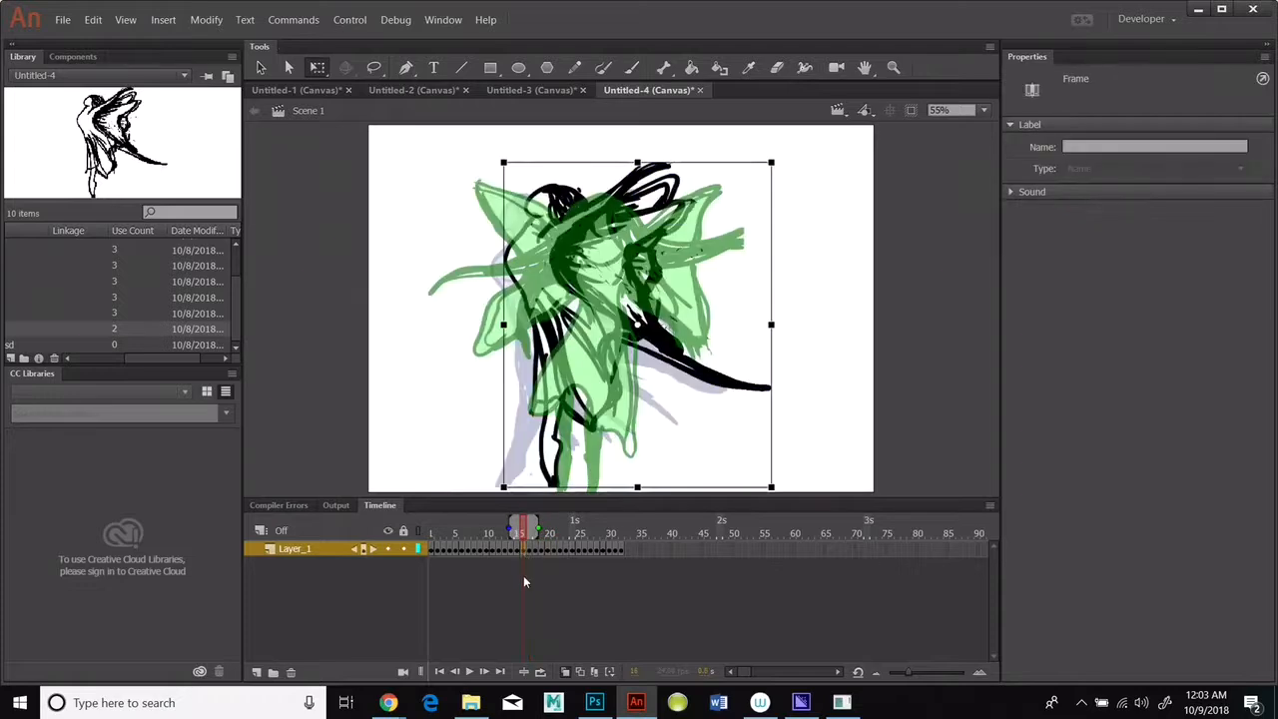
pyautogui.click(528, 552)
pyautogui.click(535, 552)
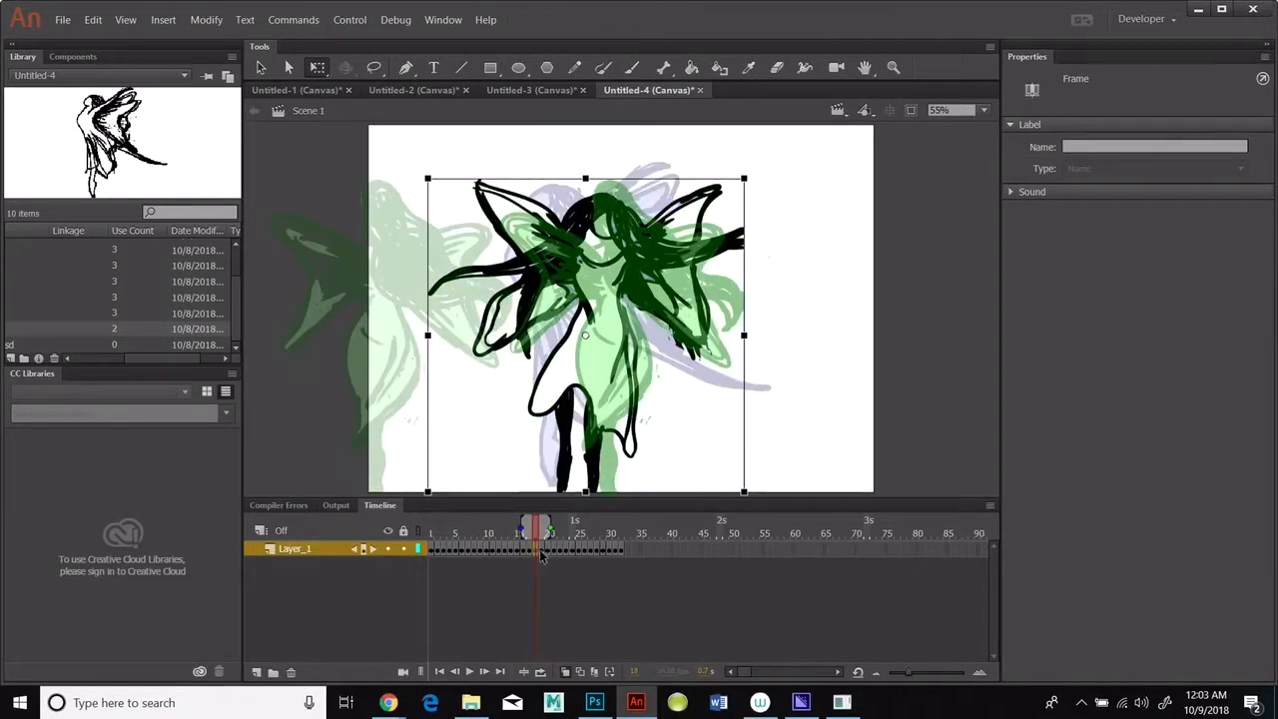
# Move the Layer 2 pose in frame 20 right to about X 285, matching its position in frame 19
pyautogui.click(542, 553)
pyautogui.click(548, 553)
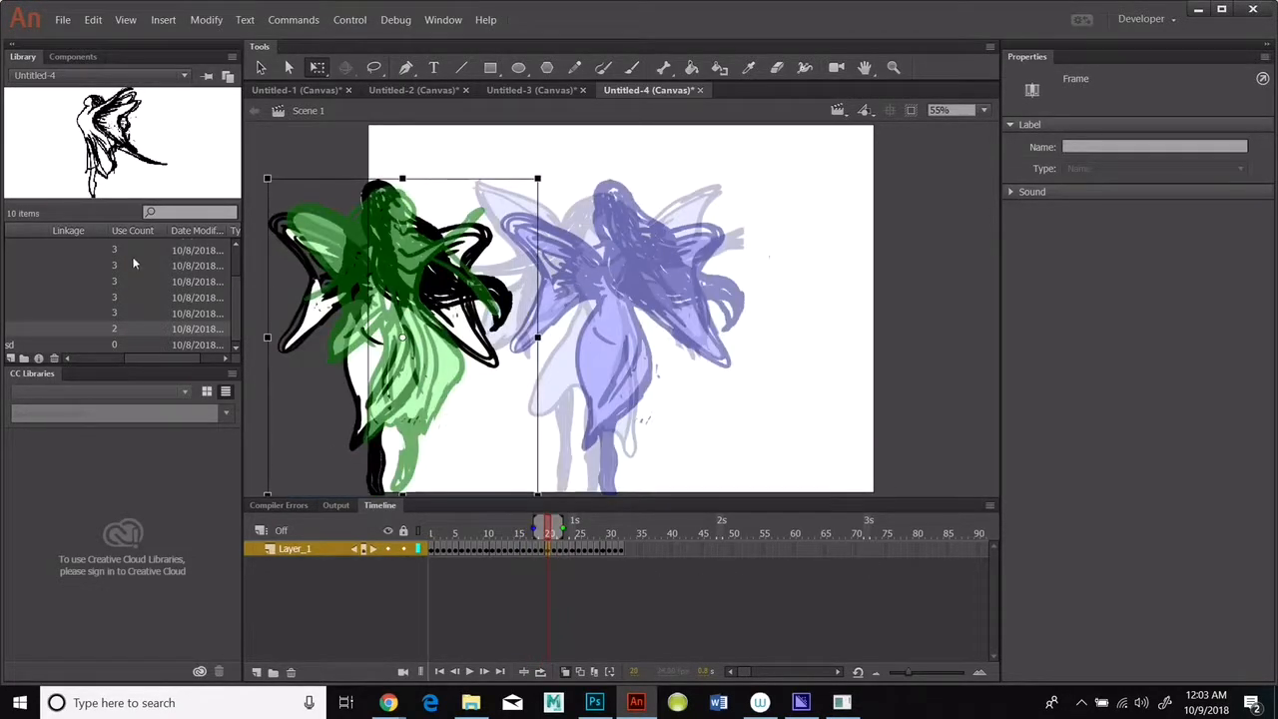
pyautogui.moveTo(389, 350); pyautogui.dragTo(622, 350)
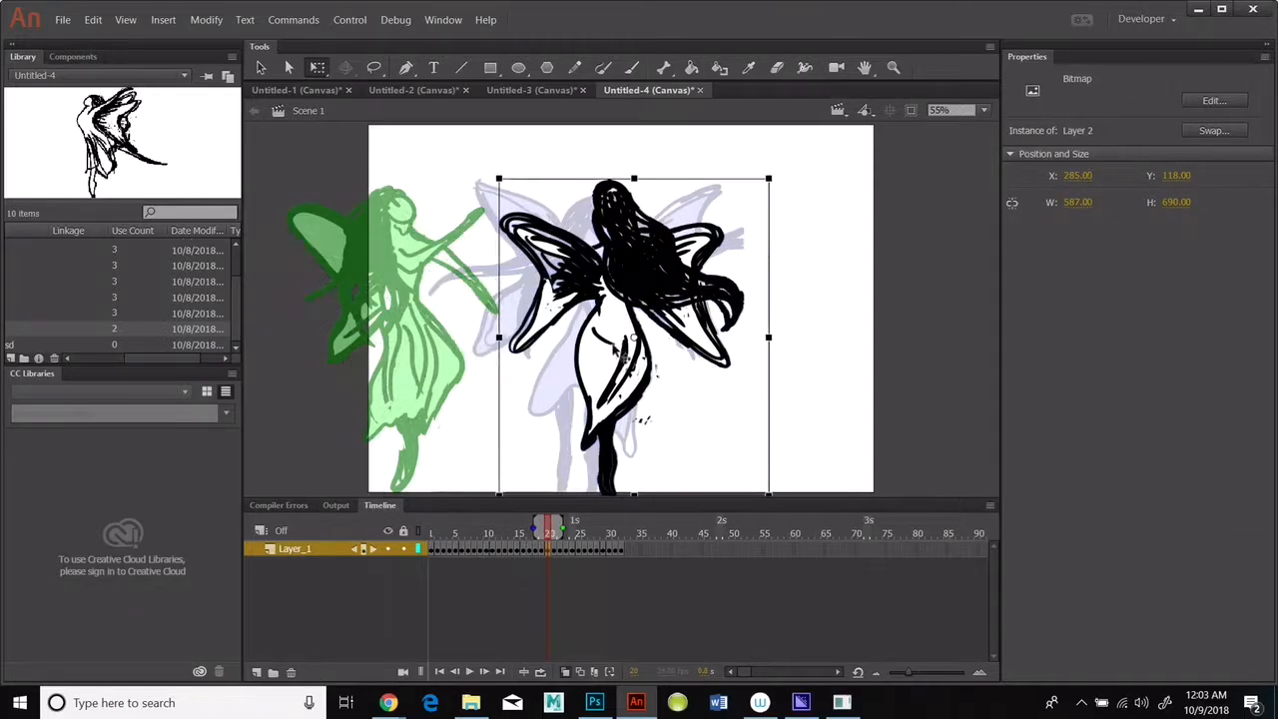
# Move the Layer 3 poses in frames 21 and 22 right so they overlap the onion-skinned Layer 2 pose
pyautogui.click(555, 555)
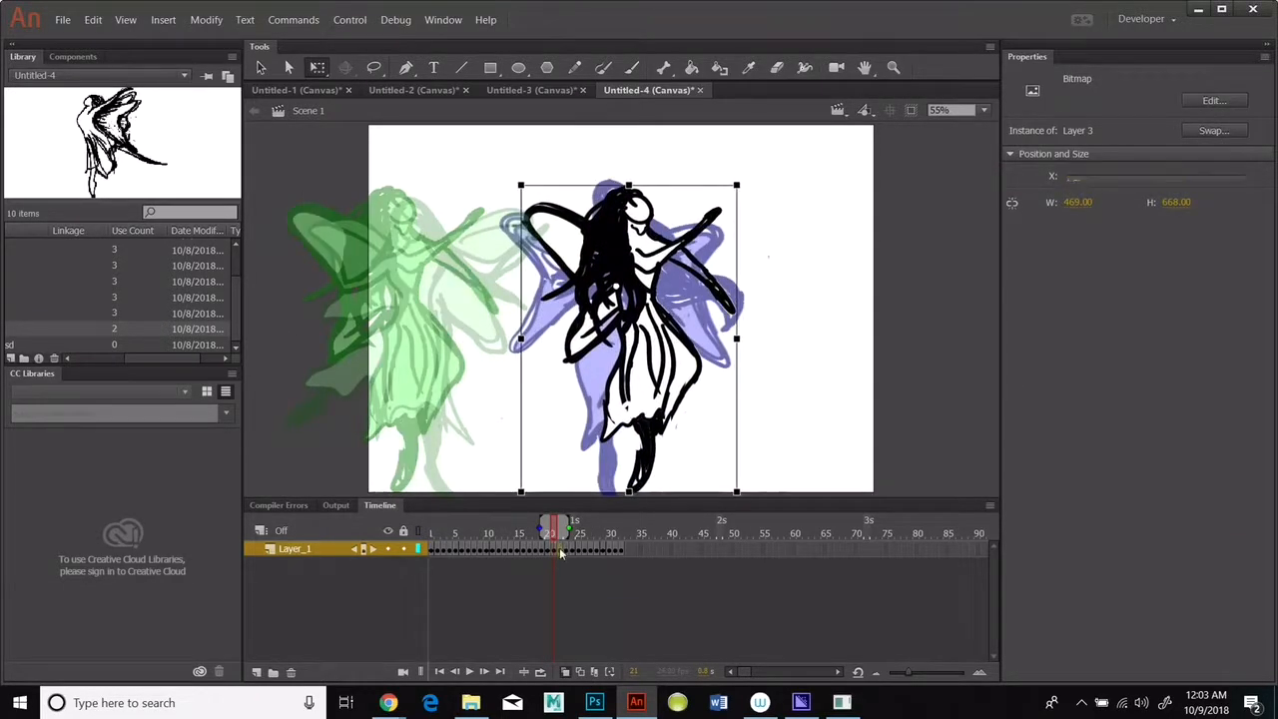
pyautogui.press('.')
pyautogui.click(659, 366)
# Move the Layer 4 poses in frames 23 and 24 to just right of the onion-skinned Layer 3 pose
pyautogui.click(569, 553)
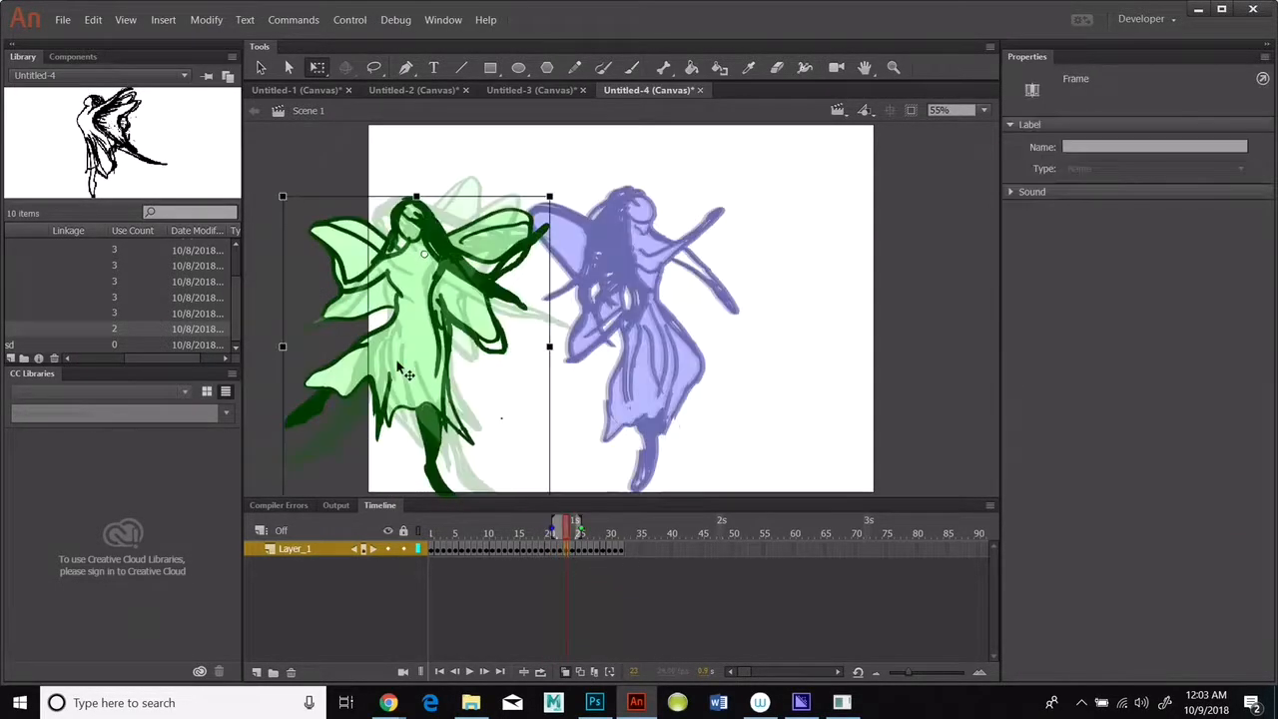
pyautogui.click(575, 553)
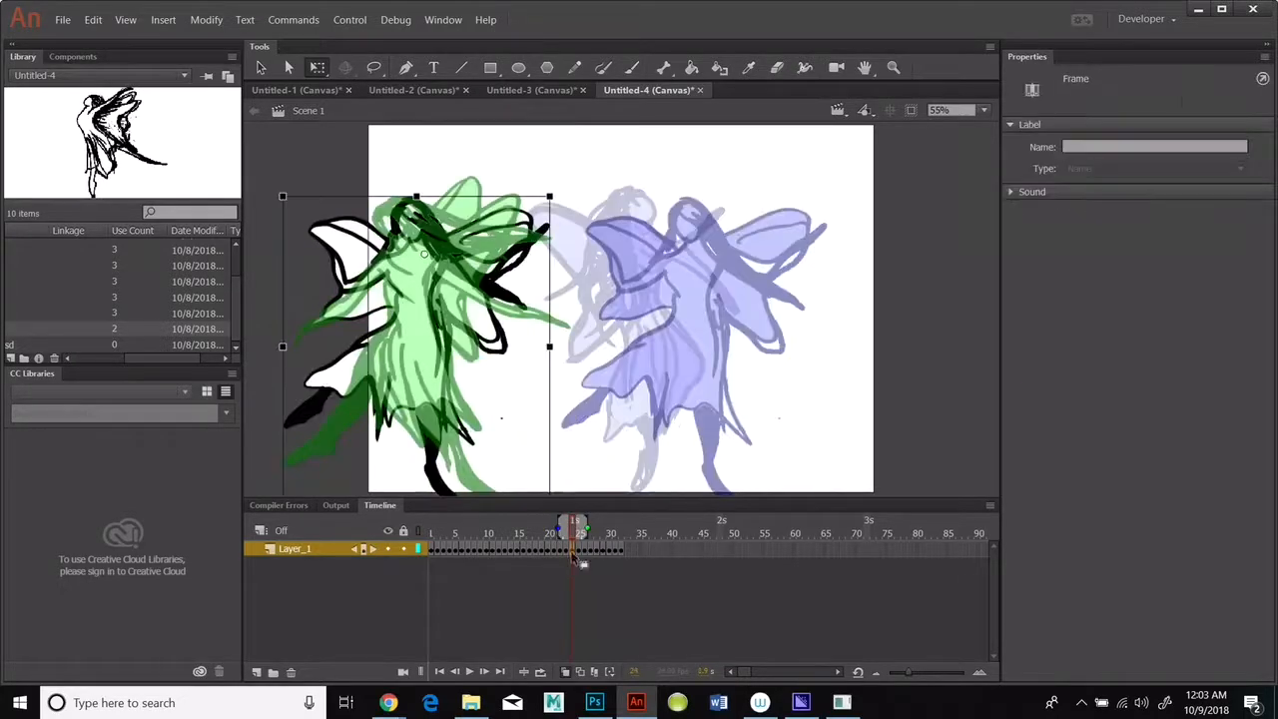
pyautogui.moveTo(395, 354); pyautogui.dragTo(673, 353)
# Move the Layer 5 poses in frames 25 and 26 right onto the onion-skinned Layer 4 pose, at about X 445
pyautogui.click(585, 555)
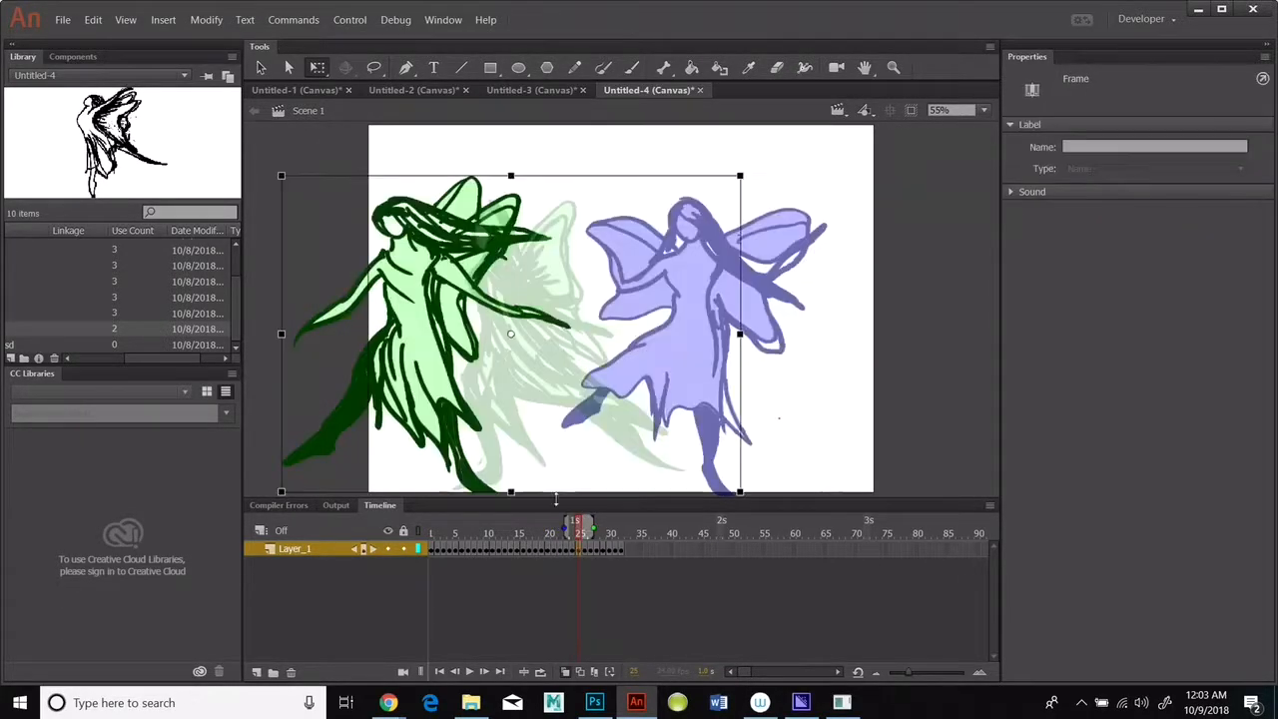
pyautogui.moveTo(432, 384); pyautogui.dragTo(717, 386)
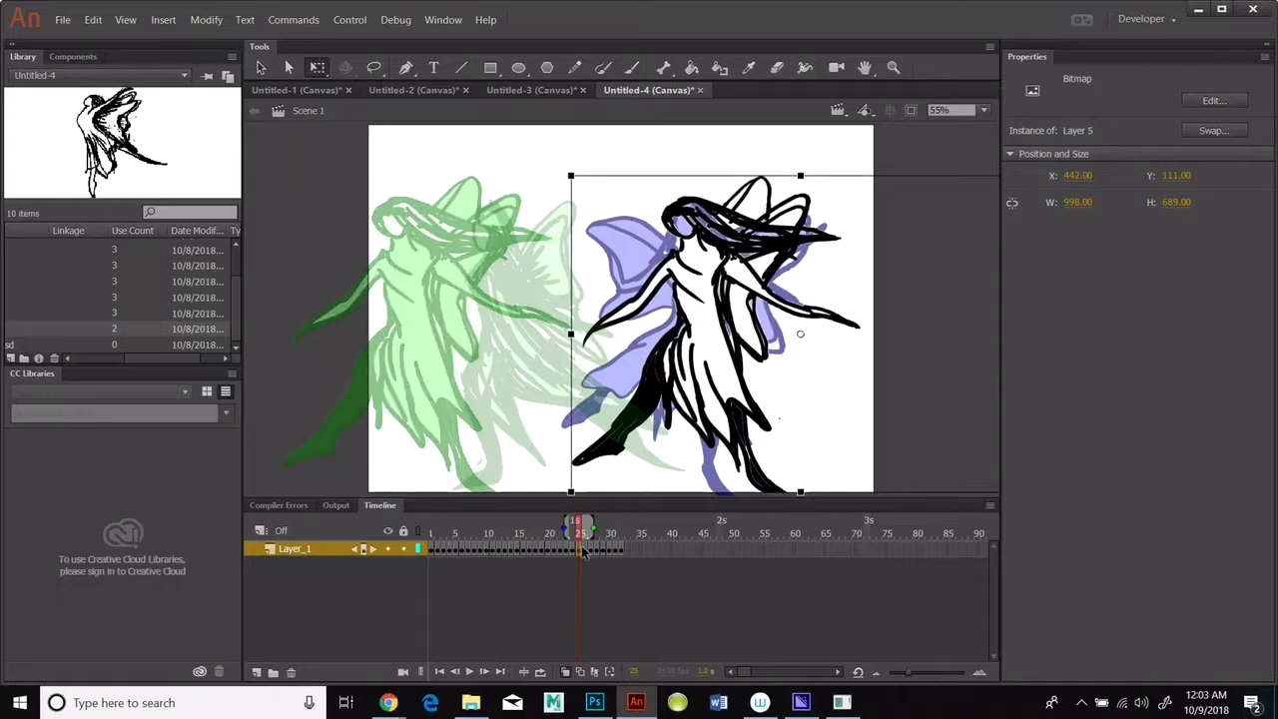
pyautogui.click(592, 553)
pyautogui.moveTo(475, 400); pyautogui.dragTo(766, 400)
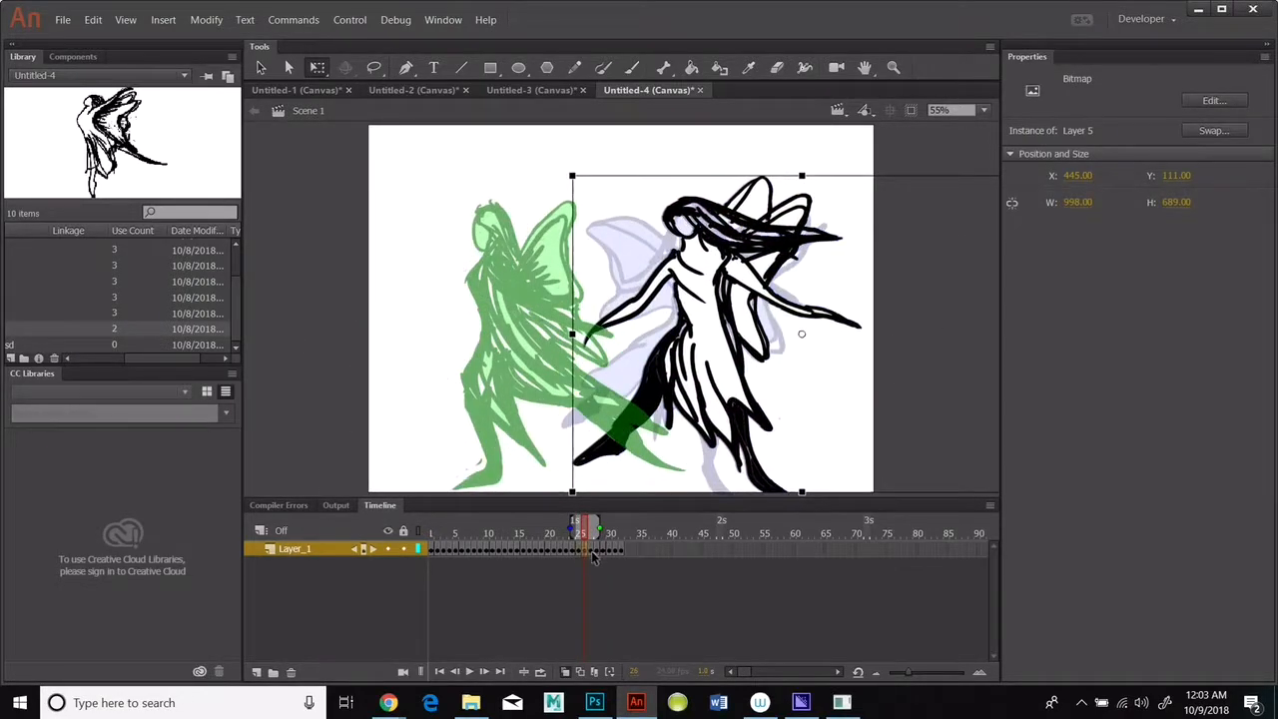
# Move the Layer 6 poses in frames 27 and 28 to the right of the onion-skinned Layer 5 pose, at about X 806
pyautogui.click(593, 554)
pyautogui.moveTo(442, 444); pyautogui.dragTo(736, 444)
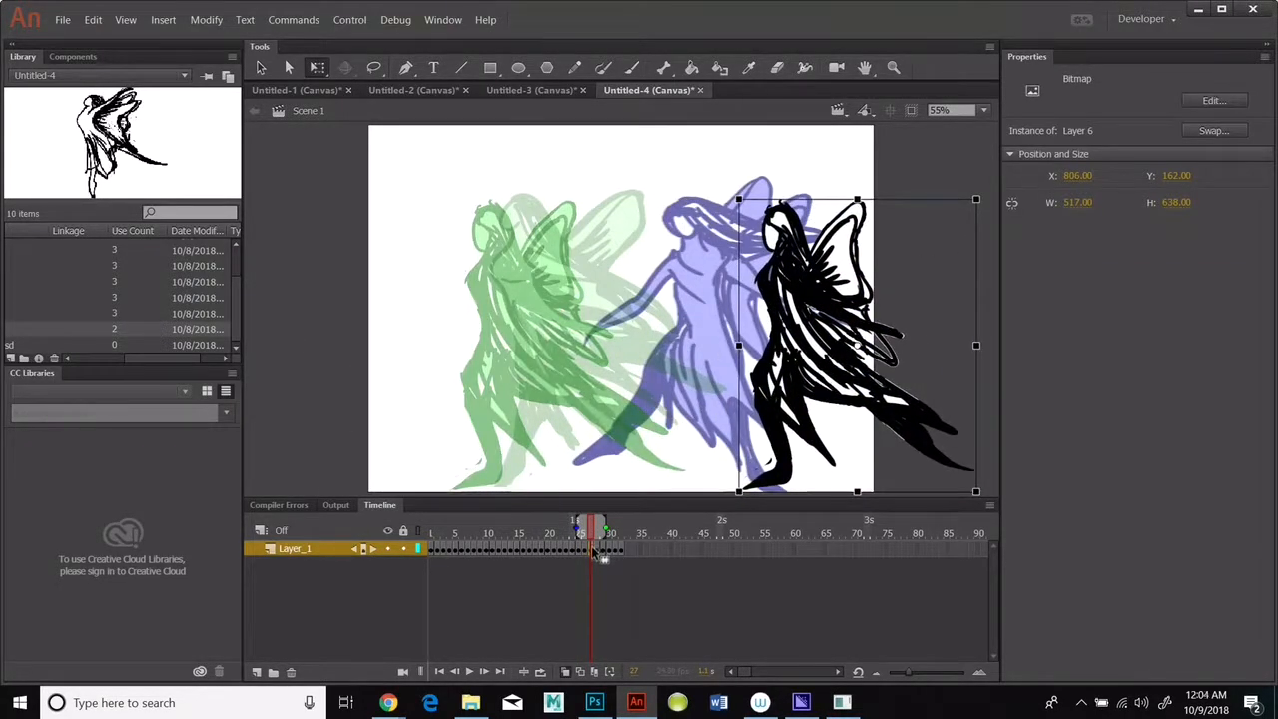
pyautogui.click(596, 551)
pyautogui.moveTo(507, 404); pyautogui.dragTo(789, 404)
# Move the Layer 7 poses in frames 29 and 30 to slightly right of the onion-skinned Layer 6 pose
pyautogui.click(600, 537)
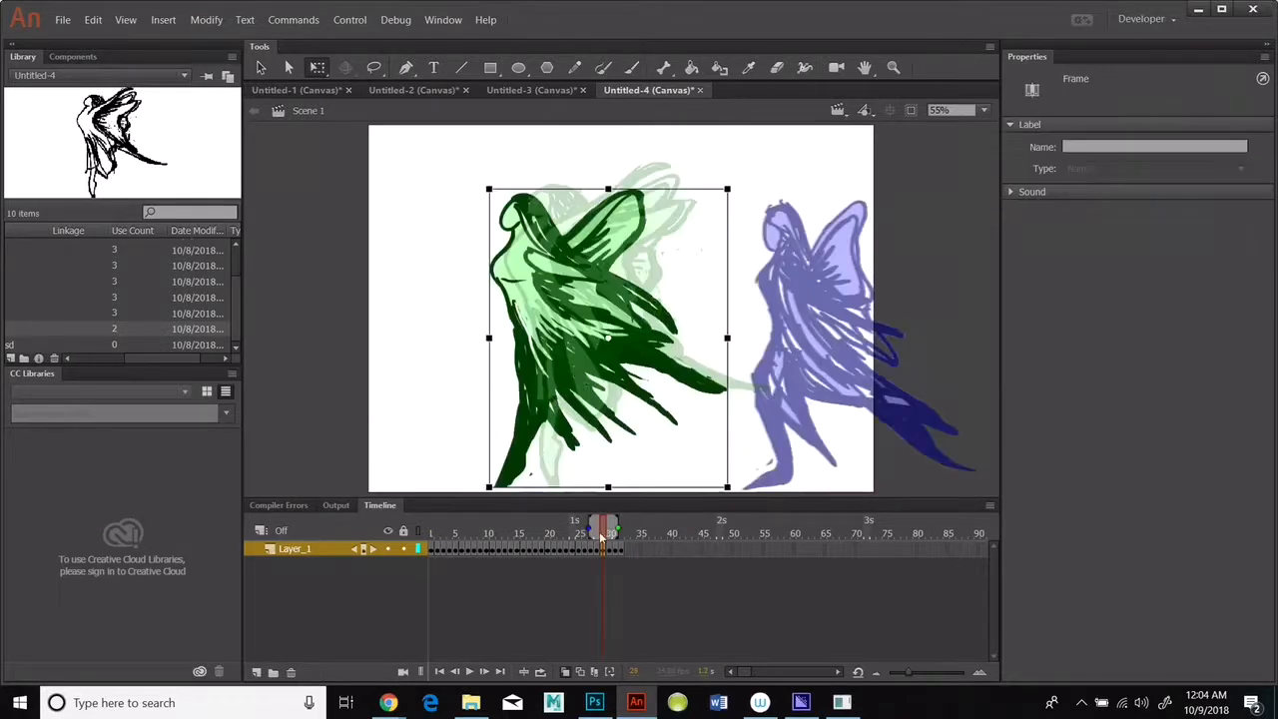
pyautogui.moveTo(553, 376); pyautogui.dragTo(834, 373)
pyautogui.click(612, 552)
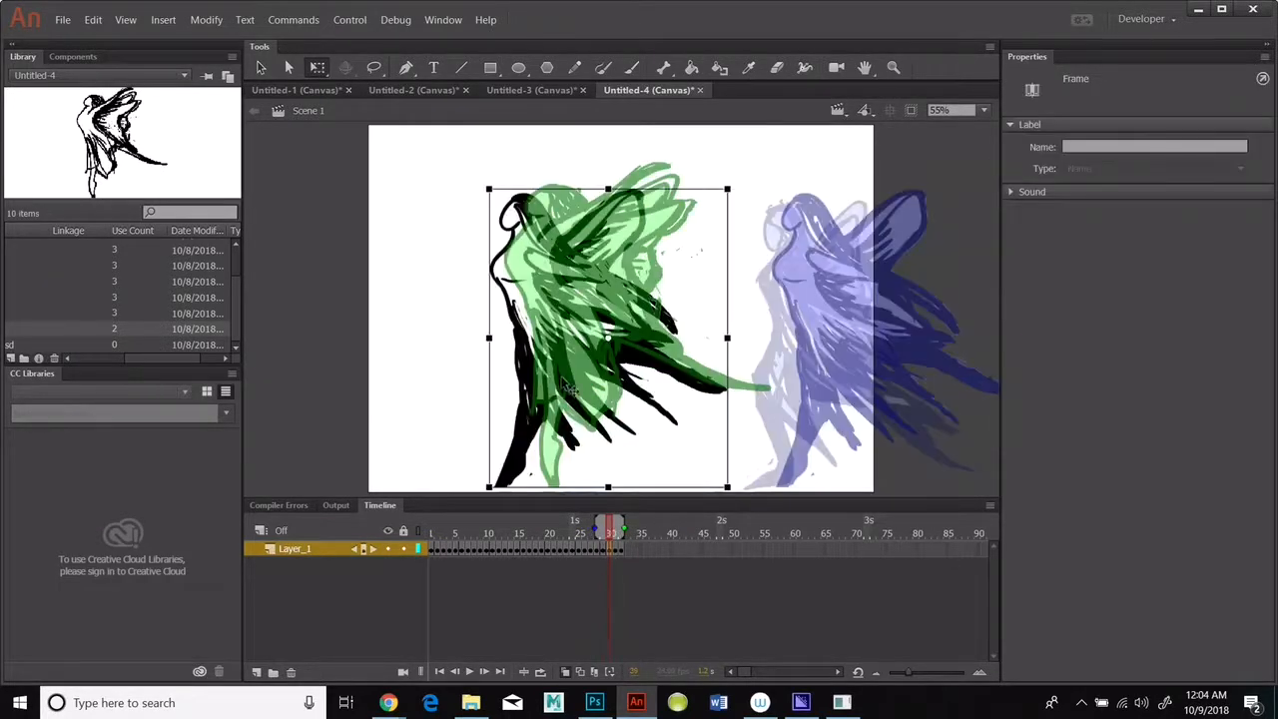
pyautogui.moveTo(554, 380); pyautogui.dragTo(829, 380)
# Move the Layer 9 poses in frames 31 and 32 right over the onion-skinned Layer 7 pose, at about X 874
pyautogui.click(617, 552)
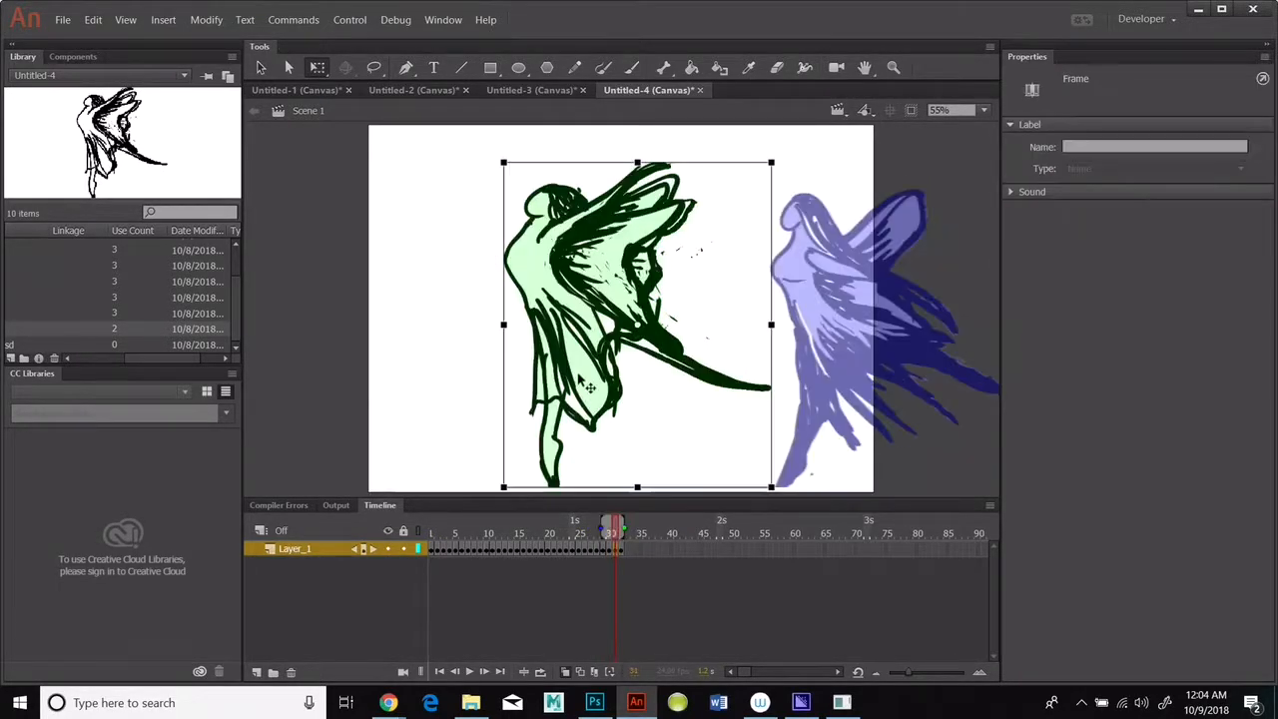
pyautogui.moveTo(559, 379); pyautogui.dragTo(812, 379)
pyautogui.click(621, 553)
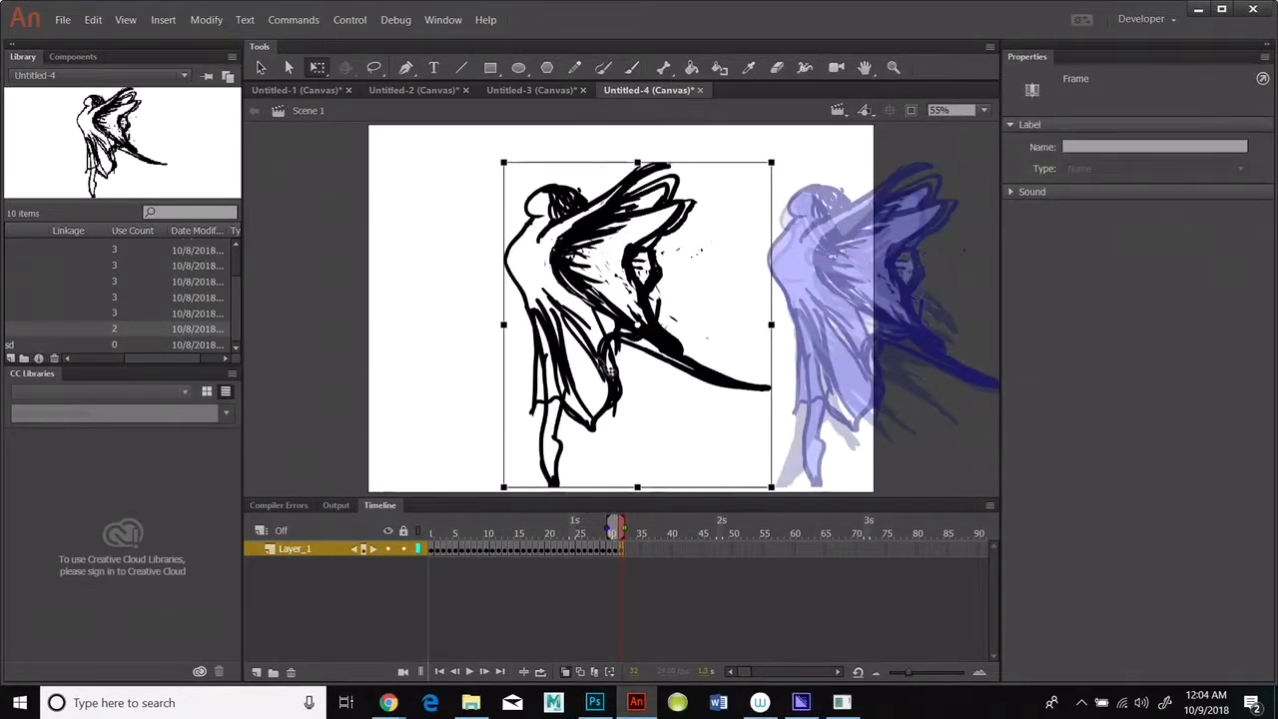
pyautogui.moveTo(559, 379); pyautogui.dragTo(820, 379)
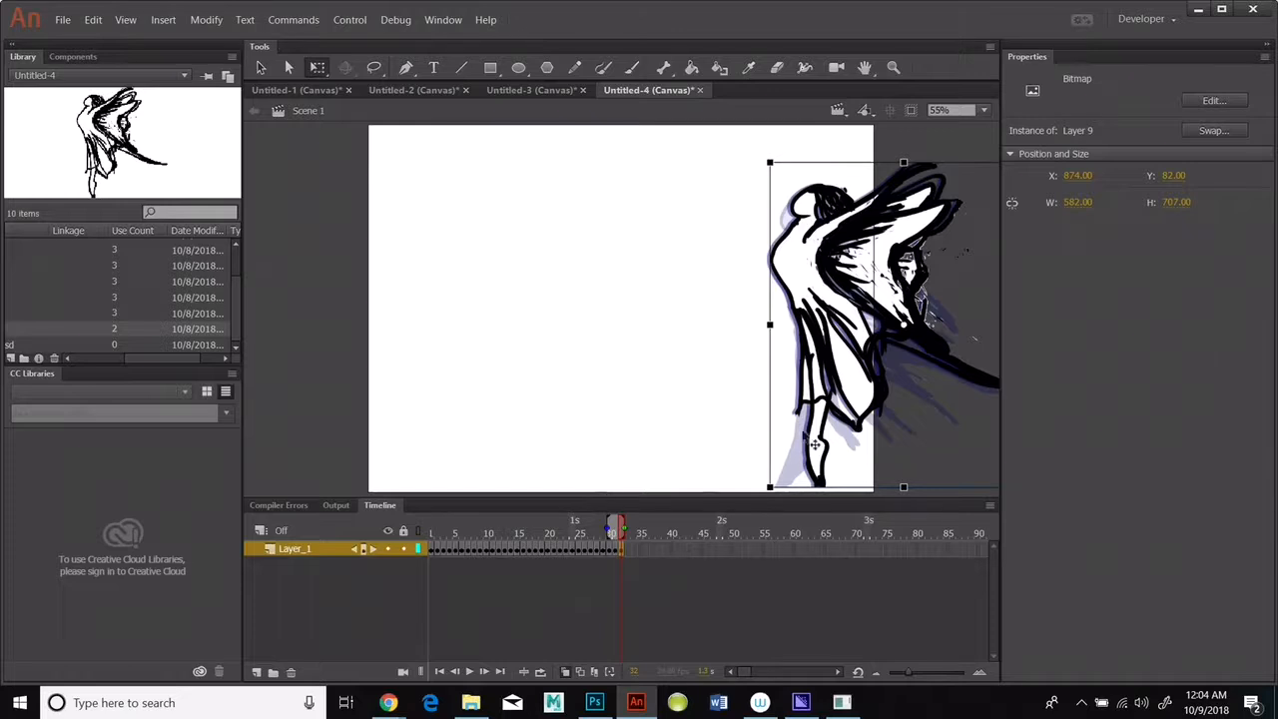
# Shift the Layer 9 poses in frames 31 and 32 and the Layer 7 poses in frames 29 and 30 a little further right
pyautogui.moveTo(839, 410); pyautogui.dragTo(828, 437)
pyautogui.click(616, 552)
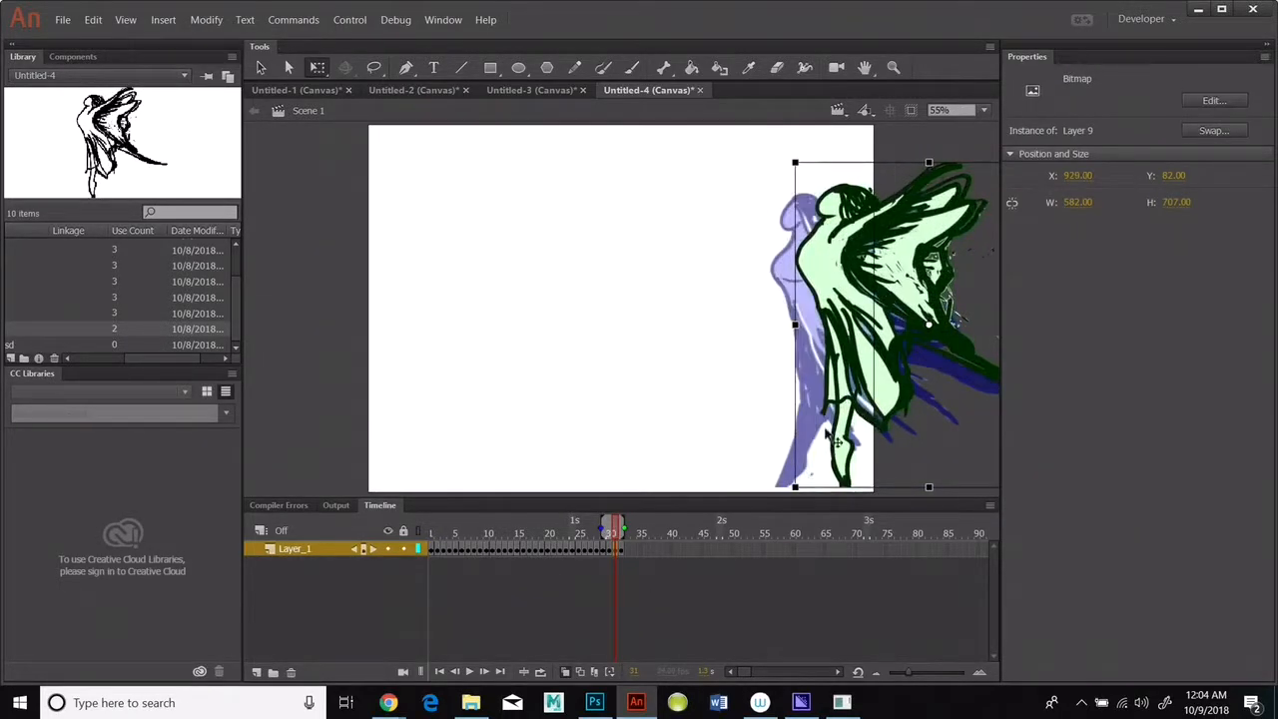
pyautogui.click(610, 551)
pyautogui.moveTo(867, 363); pyautogui.dragTo(890, 364)
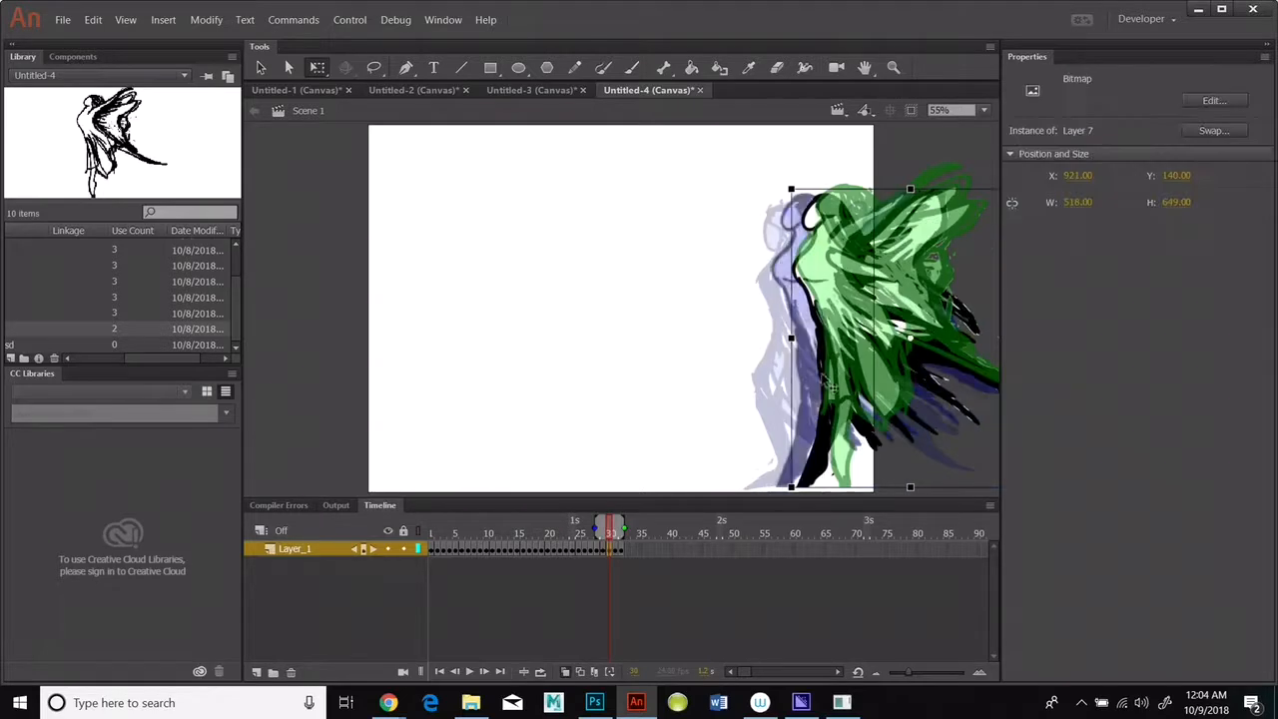
pyautogui.click(603, 551)
pyautogui.moveTo(831, 402); pyautogui.dragTo(854, 401)
# Turn on onion skin outlines, extend their range back to frame 1, and play the animation
pyautogui.click(596, 548)
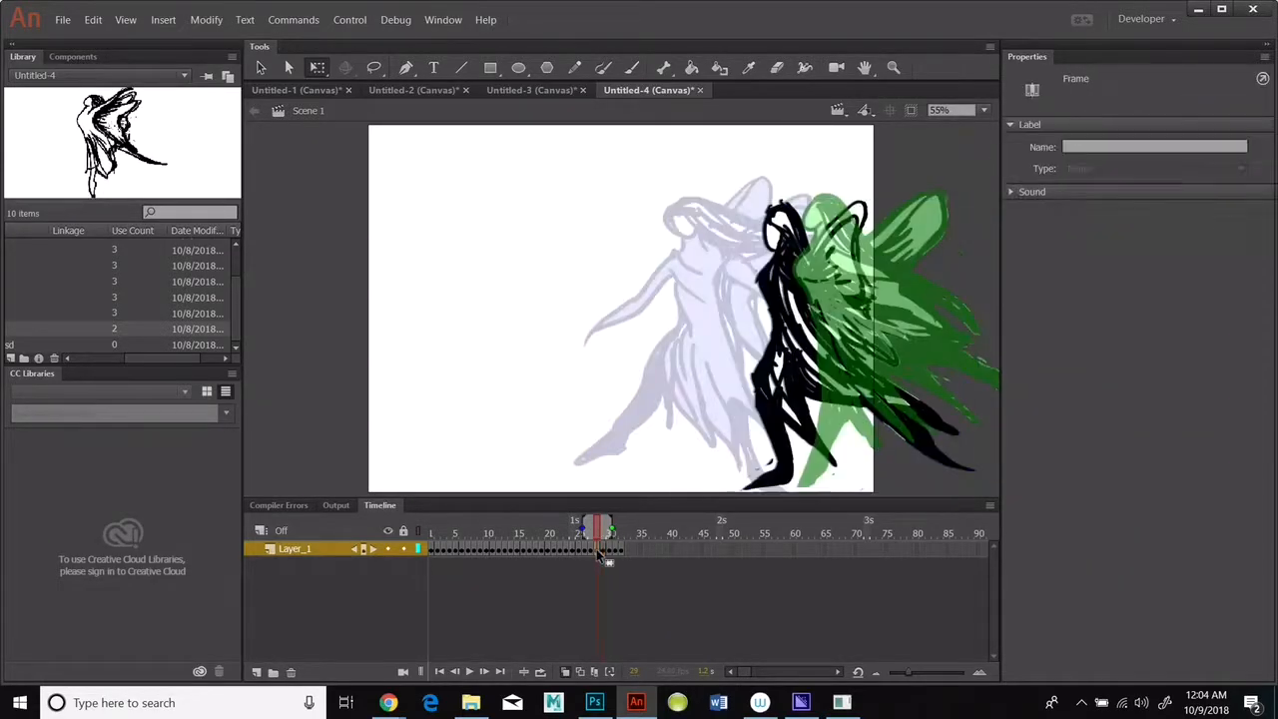
pyautogui.click(581, 672)
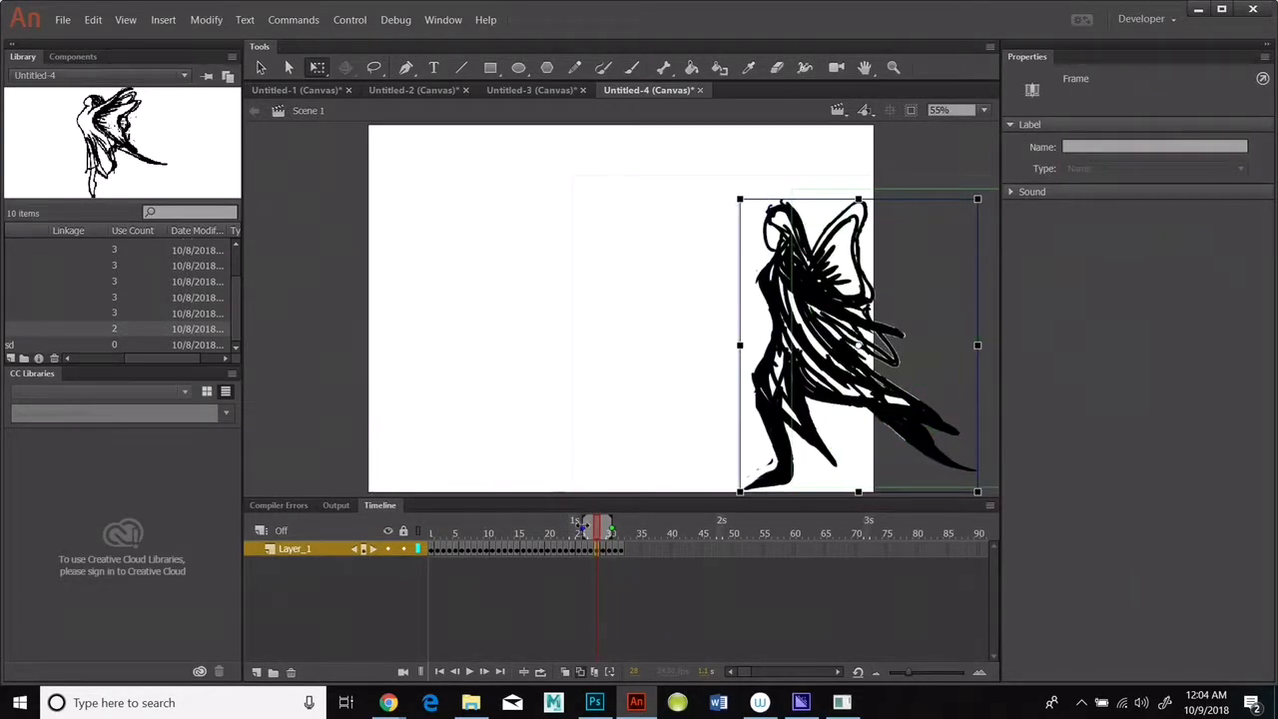
pyautogui.moveTo(583, 529); pyautogui.dragTo(431, 528)
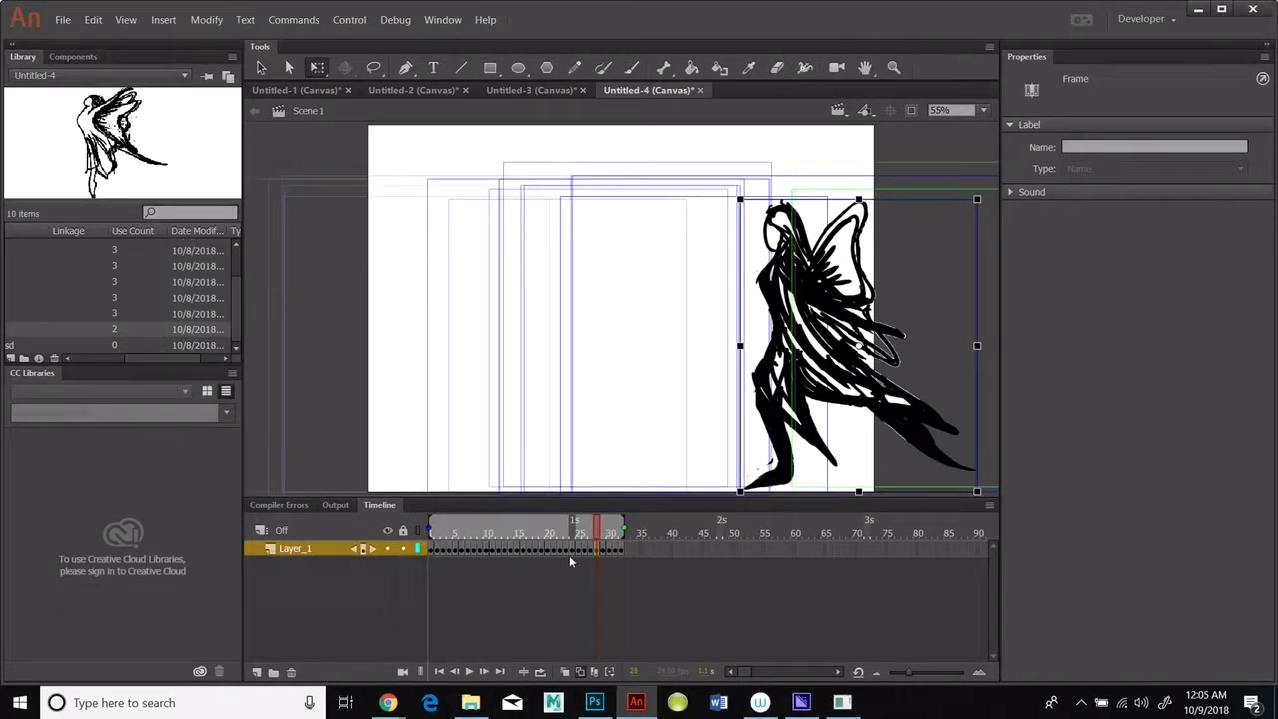
pyautogui.click(470, 671)
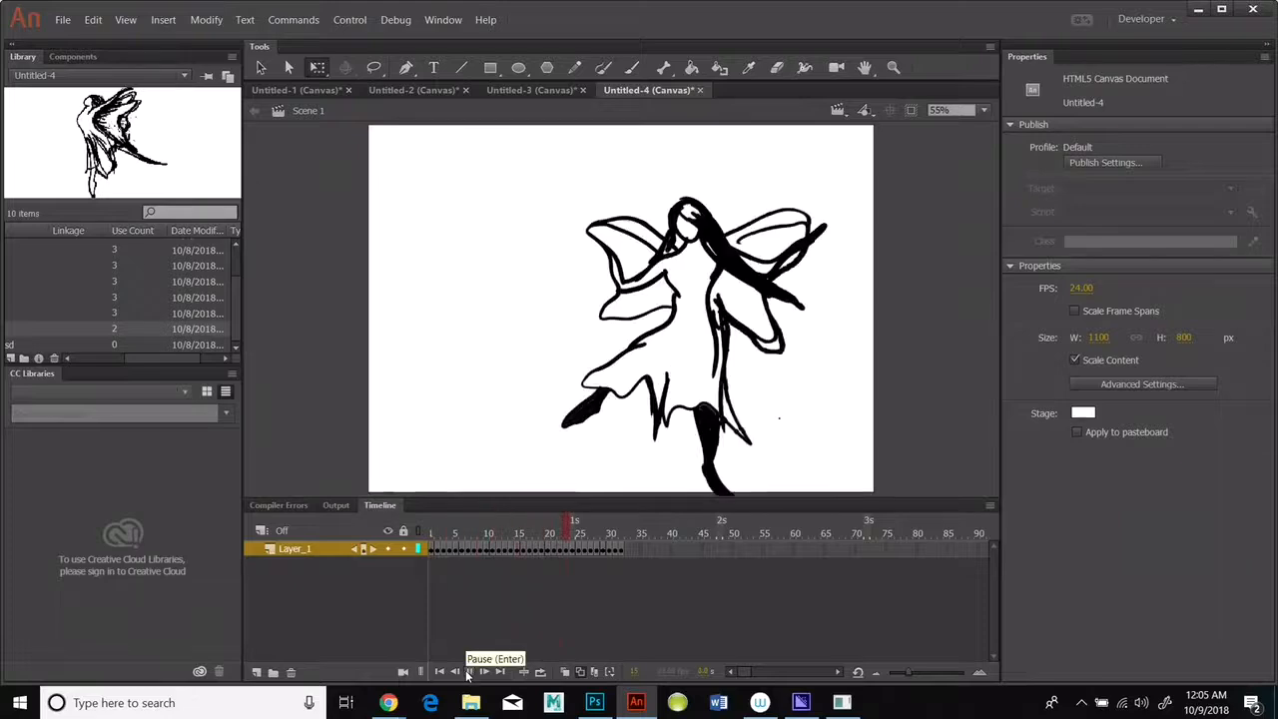
# Copy the pose from frame 1 and paste it into frames 33 and 34 of Layer_1
pyautogui.click(433, 549)
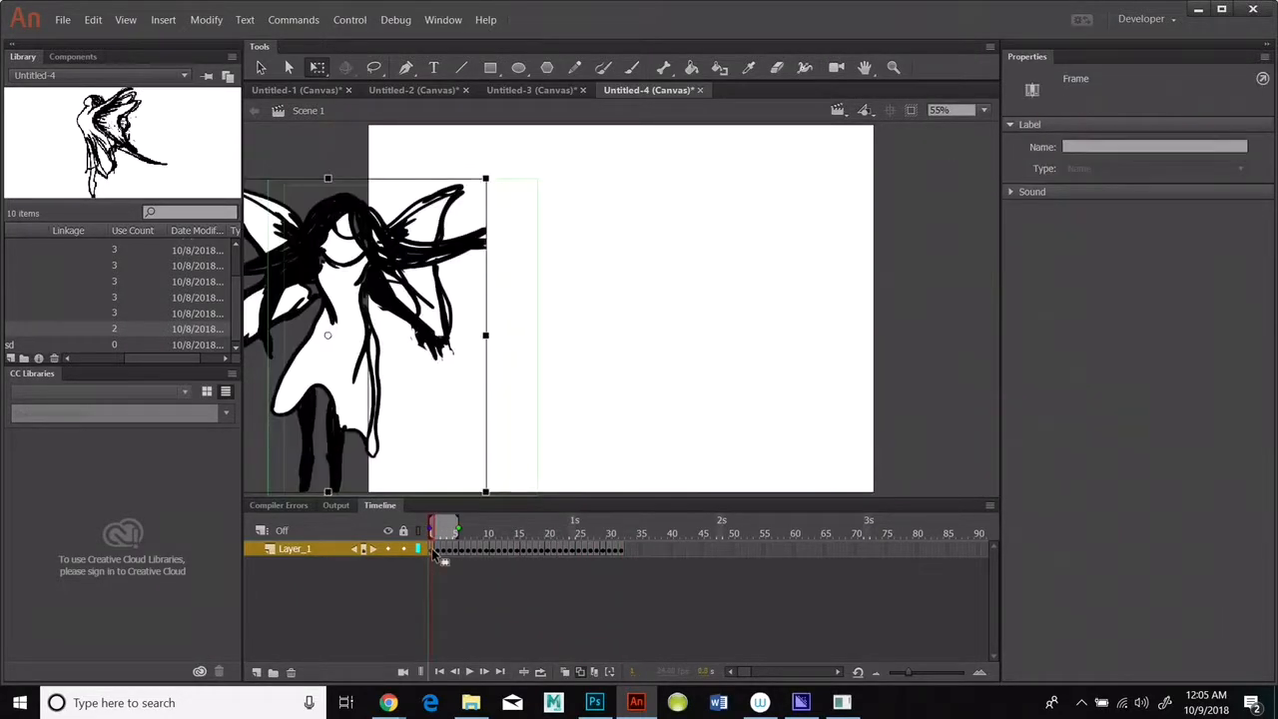
pyautogui.rightClick(433, 549)
pyautogui.click(499, 346)
pyautogui.keyDown('shift'); pyautogui.click(624, 547); pyautogui.keyUp('shift')
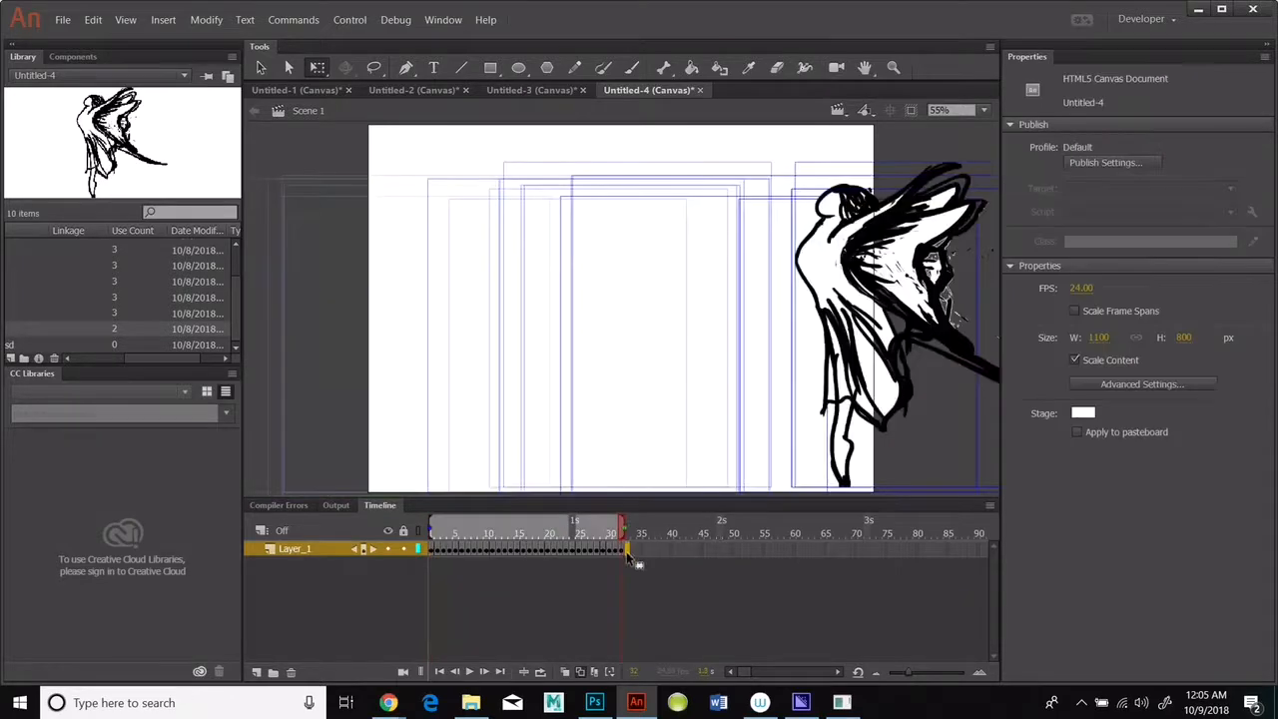
pyautogui.rightClick(626, 549)
pyautogui.click(689, 370)
pyautogui.rightClick(632, 553)
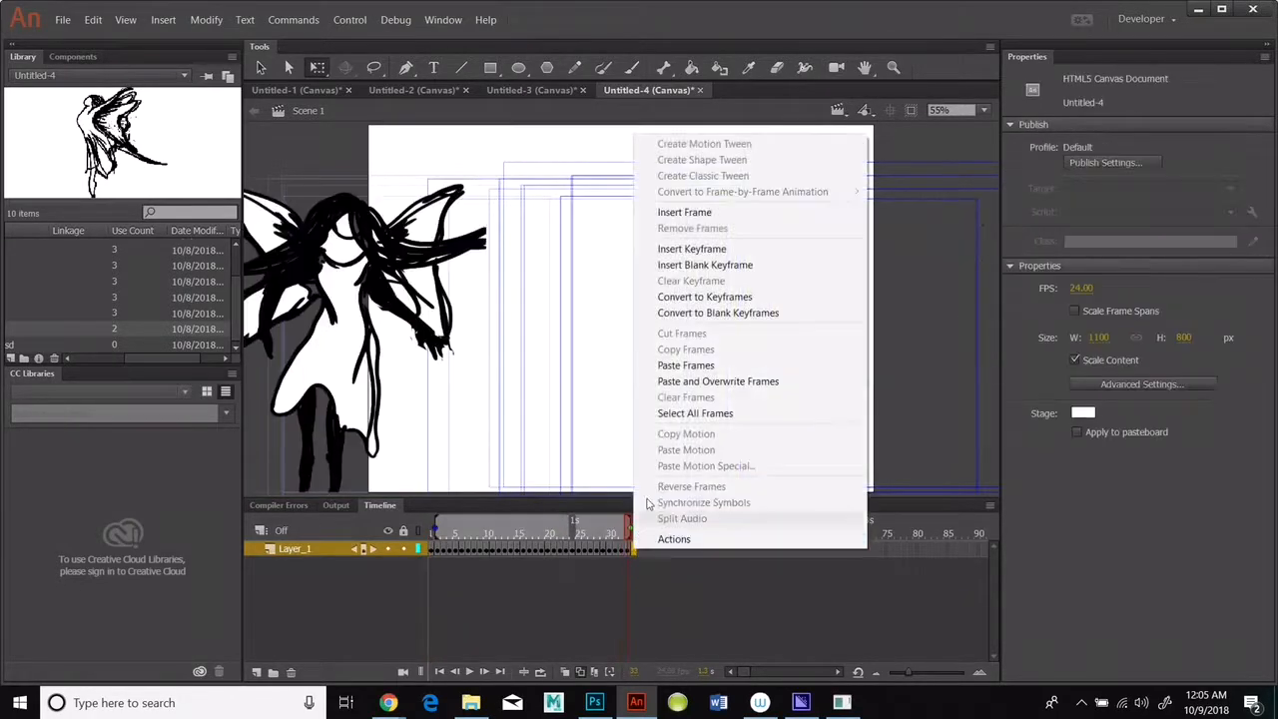
pyautogui.click(662, 367)
pyautogui.click(632, 554)
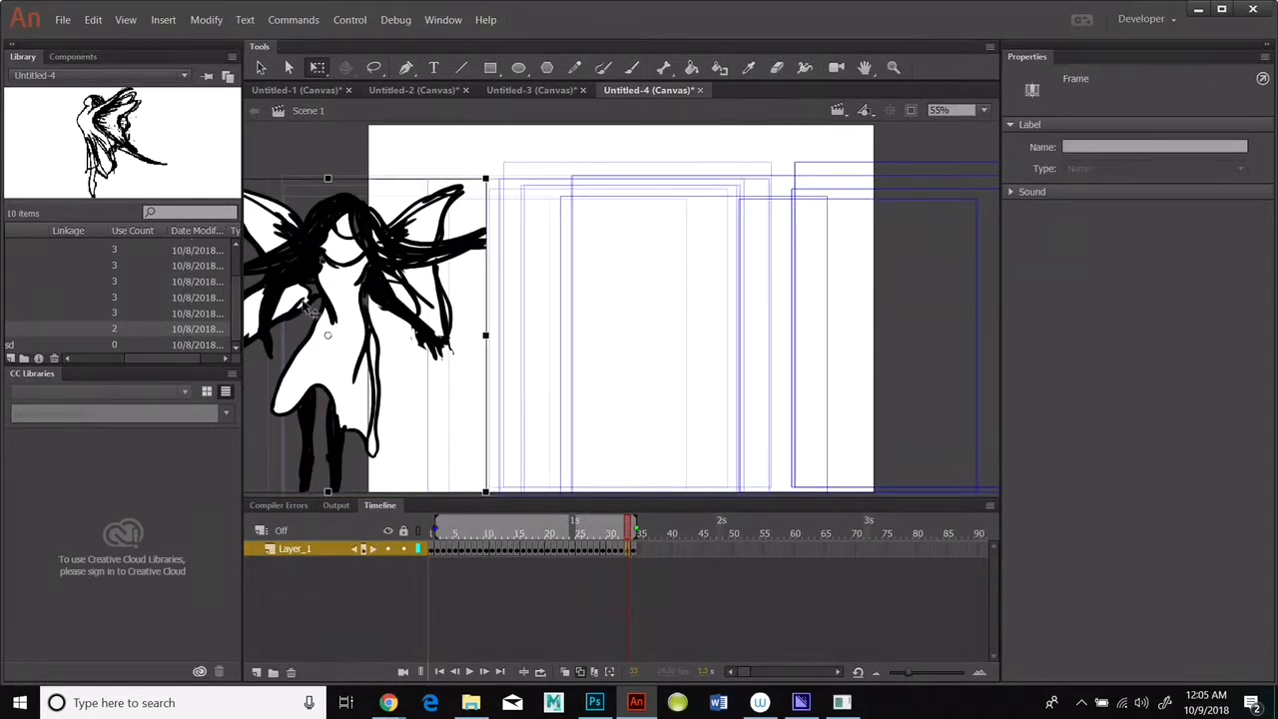
# With onion skin on, move the frame 33 pose to about X 792 and the frame 34 pose slightly further right
pyautogui.click(565, 671)
pyautogui.moveTo(343, 324); pyautogui.dragTo(904, 316)
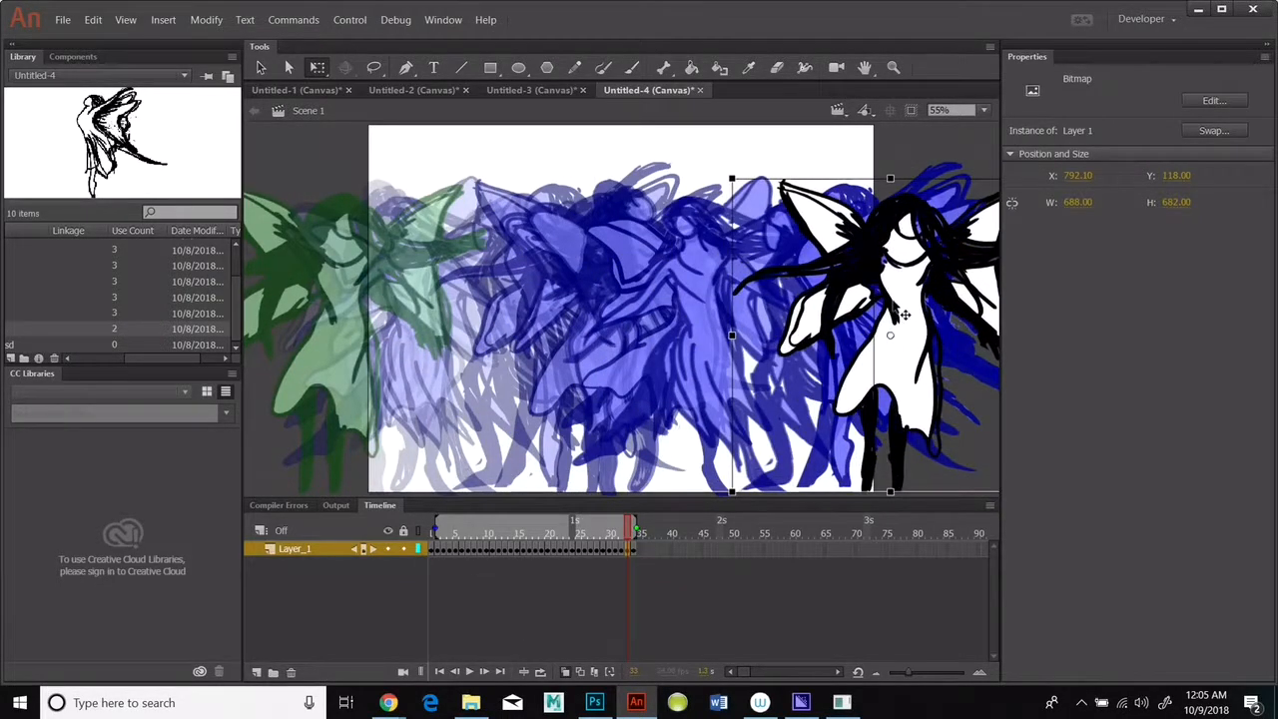
pyautogui.click(633, 549)
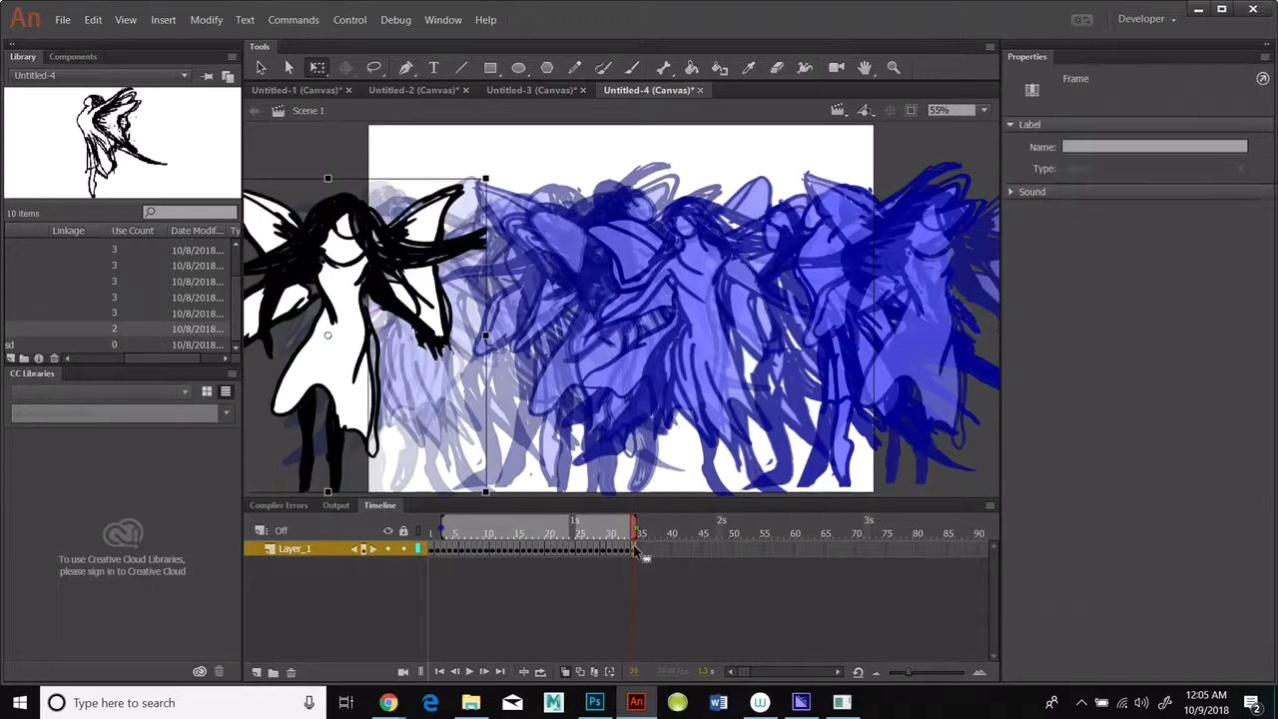
pyautogui.moveTo(340, 297); pyautogui.dragTo(936, 285)
pyautogui.click(651, 588)
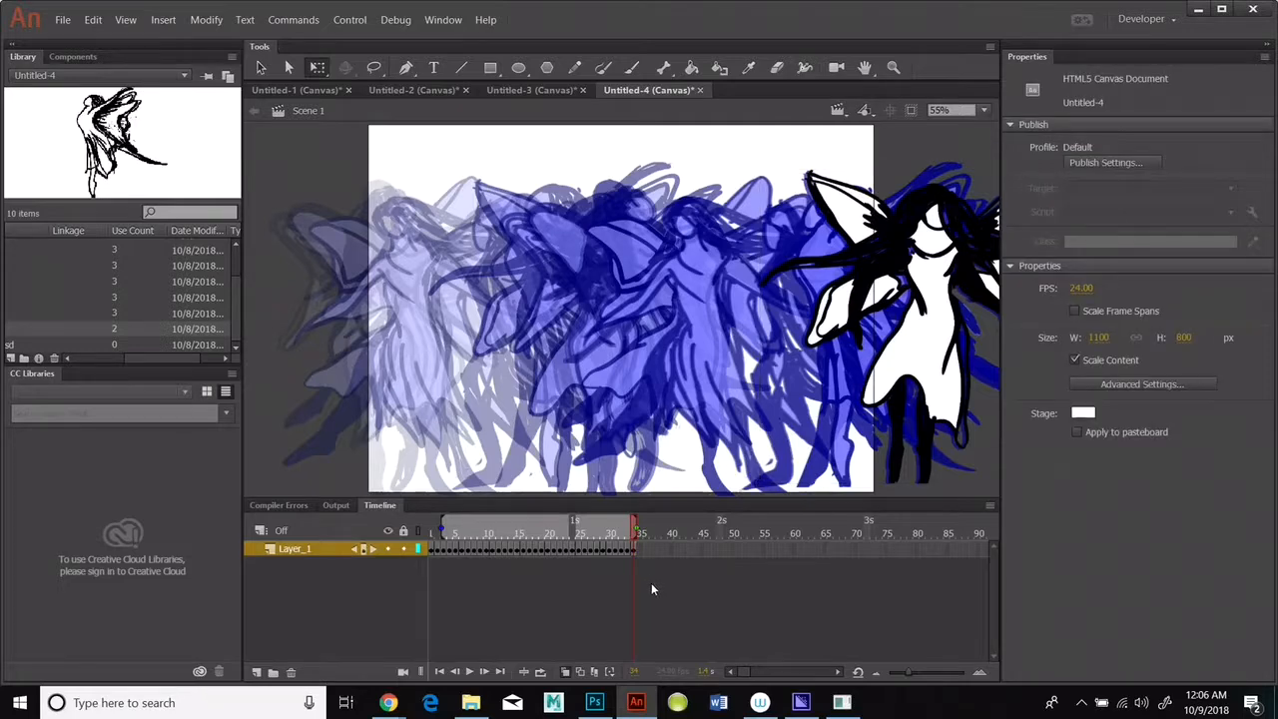
# Copy frames 1 to 34 of Layer_1 and paste the cycle at frame 35 and again at frame 69
pyautogui.click(434, 550)
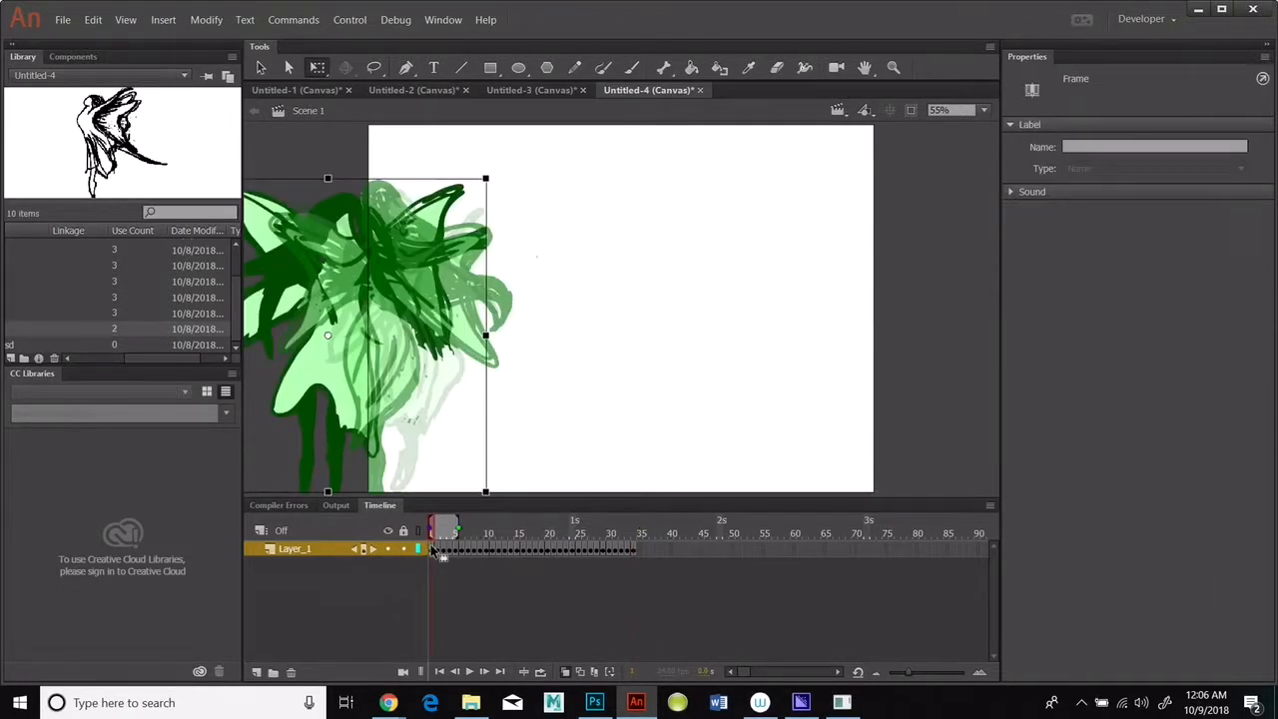
pyautogui.keyDown('shift'); pyautogui.click(635, 550); pyautogui.keyUp('shift')
pyautogui.rightClick(556, 547)
pyautogui.click(596, 347)
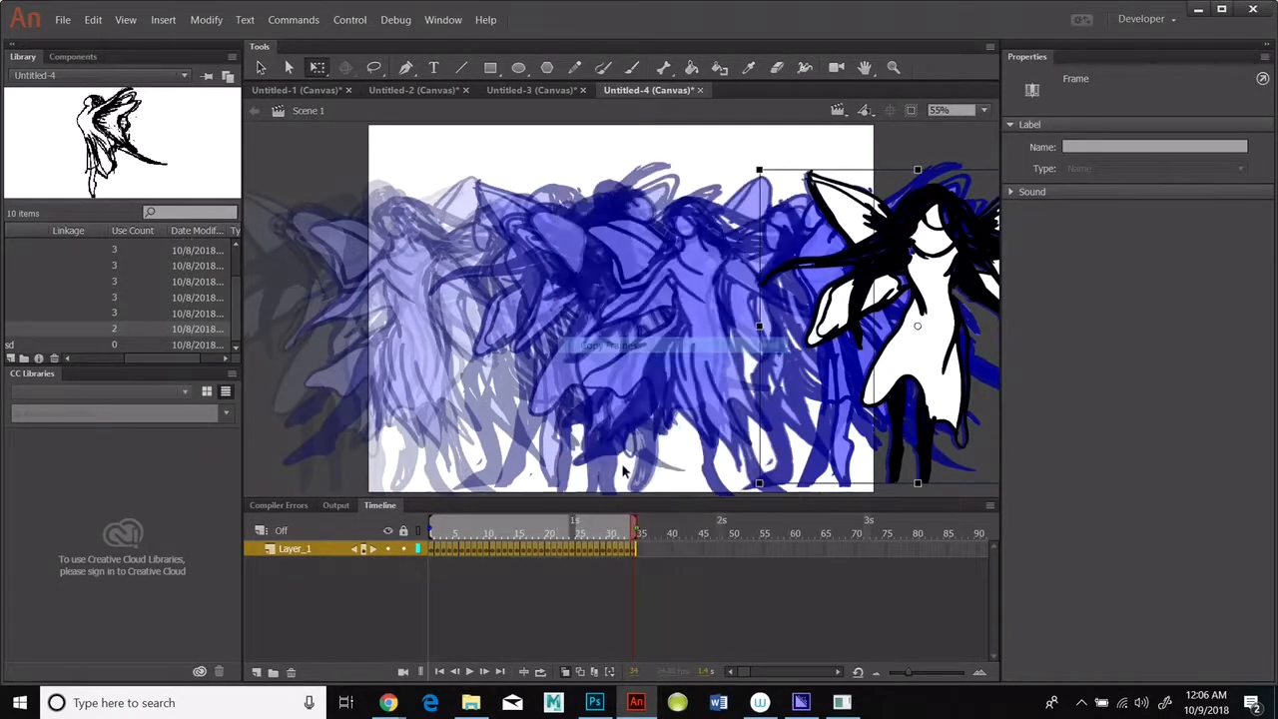
pyautogui.rightClick(641, 551)
pyautogui.click(676, 384)
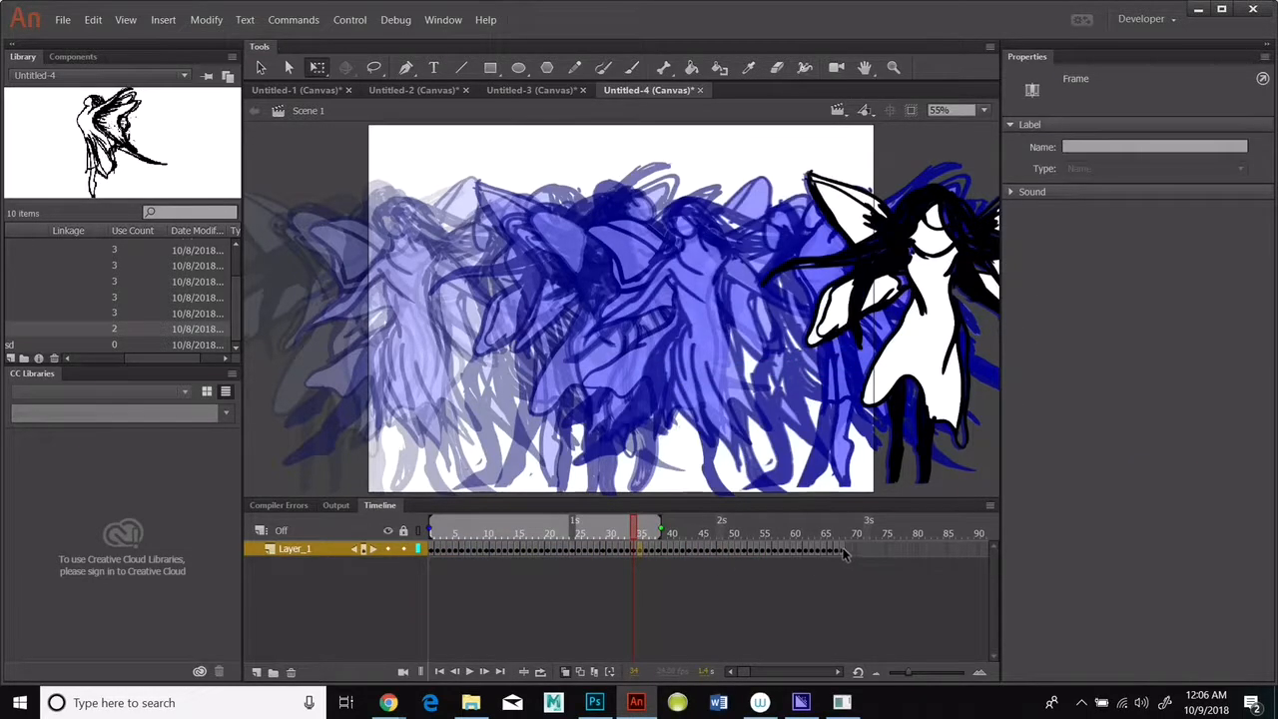
pyautogui.click(844, 551)
pyautogui.rightClick(846, 550)
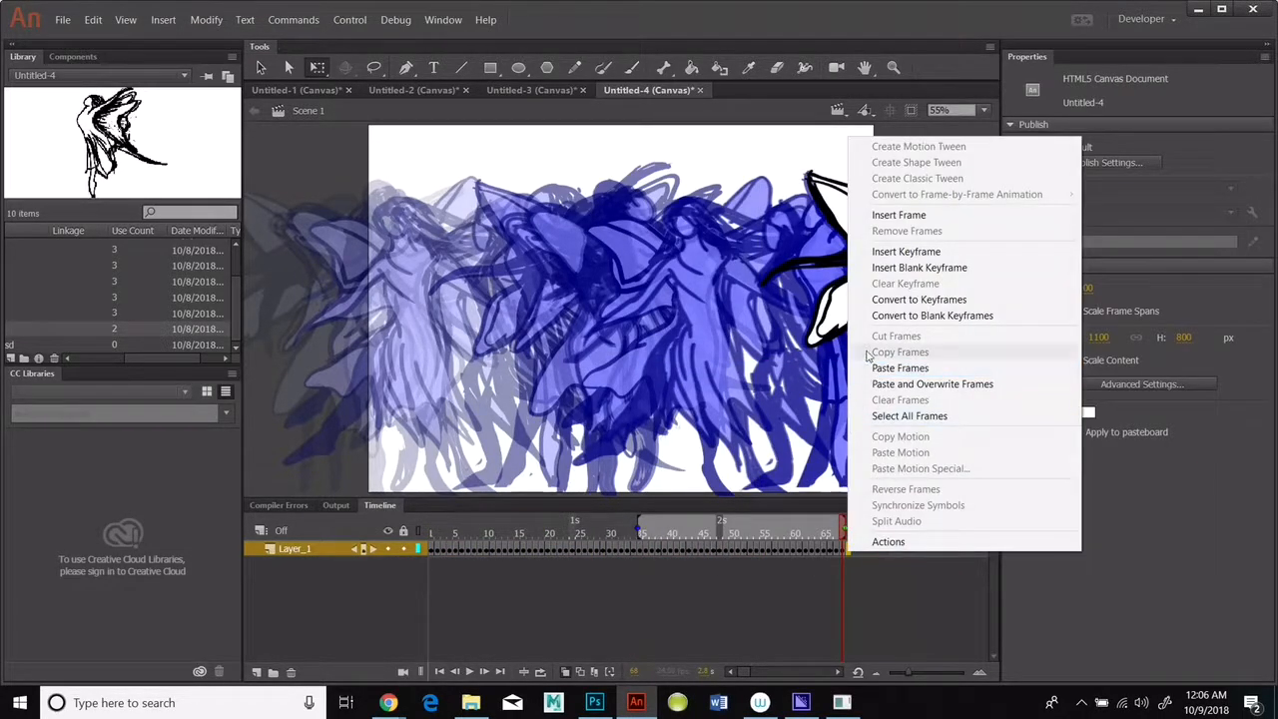
pyautogui.click(878, 367)
# Paste the copied 34-frame cycle four more times at the end of Layer_1, extending the animation to frame 238
pyautogui.moveTo(732, 672); pyautogui.dragTo(745, 672)
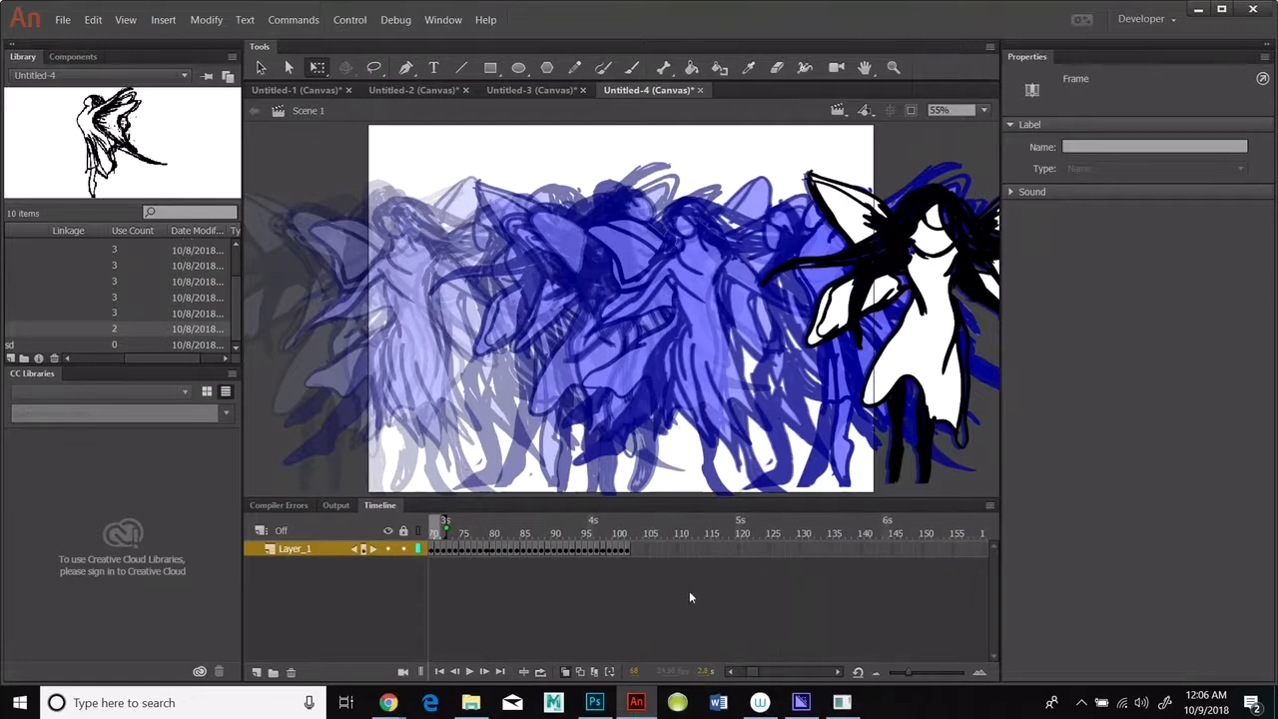
pyautogui.rightClick(633, 555)
pyautogui.click(699, 368)
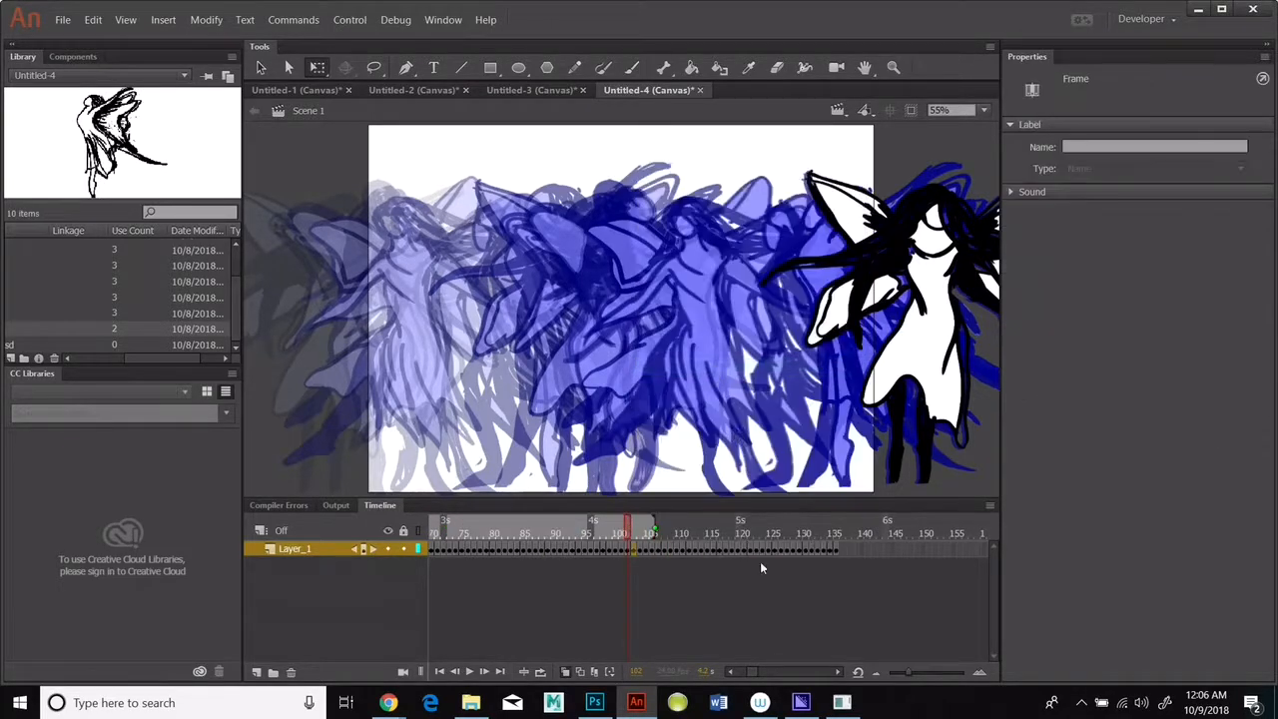
pyautogui.rightClick(839, 556)
pyautogui.click(885, 365)
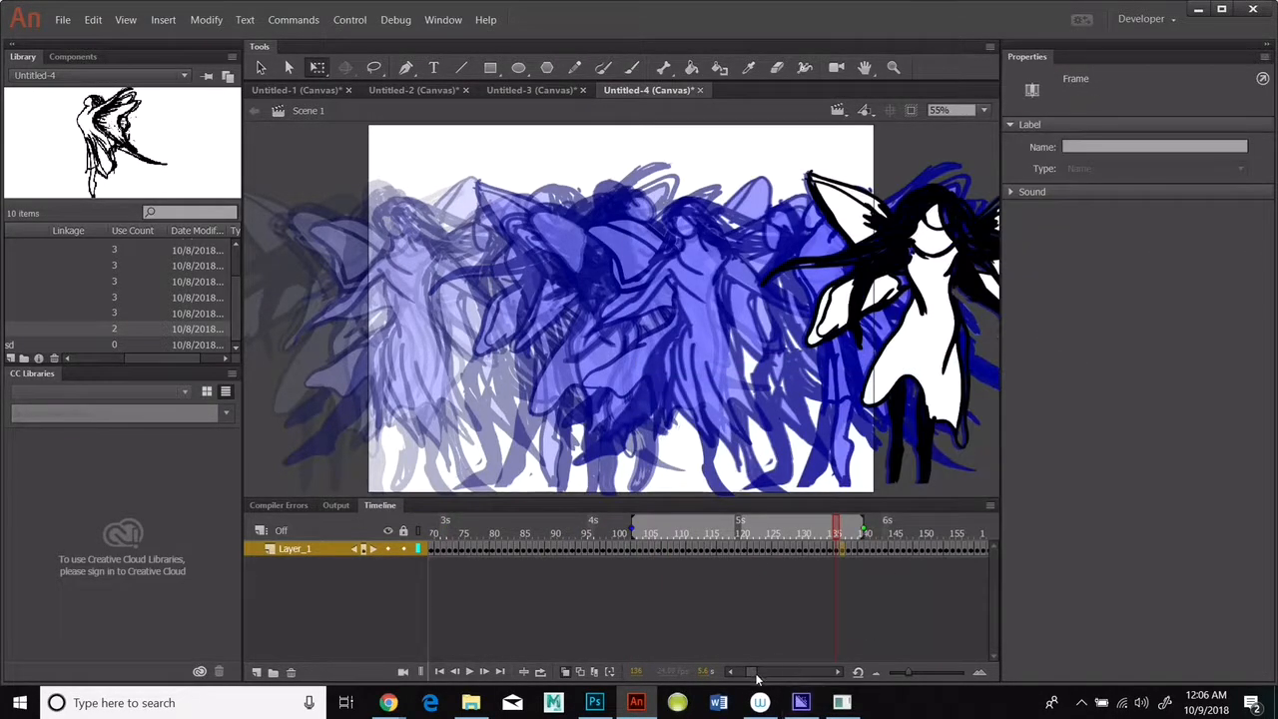
pyautogui.moveTo(756, 675); pyautogui.dragTo(766, 674)
pyautogui.rightClick(785, 552)
pyautogui.click(829, 372)
pyautogui.rightClick(789, 552)
pyautogui.click(829, 366)
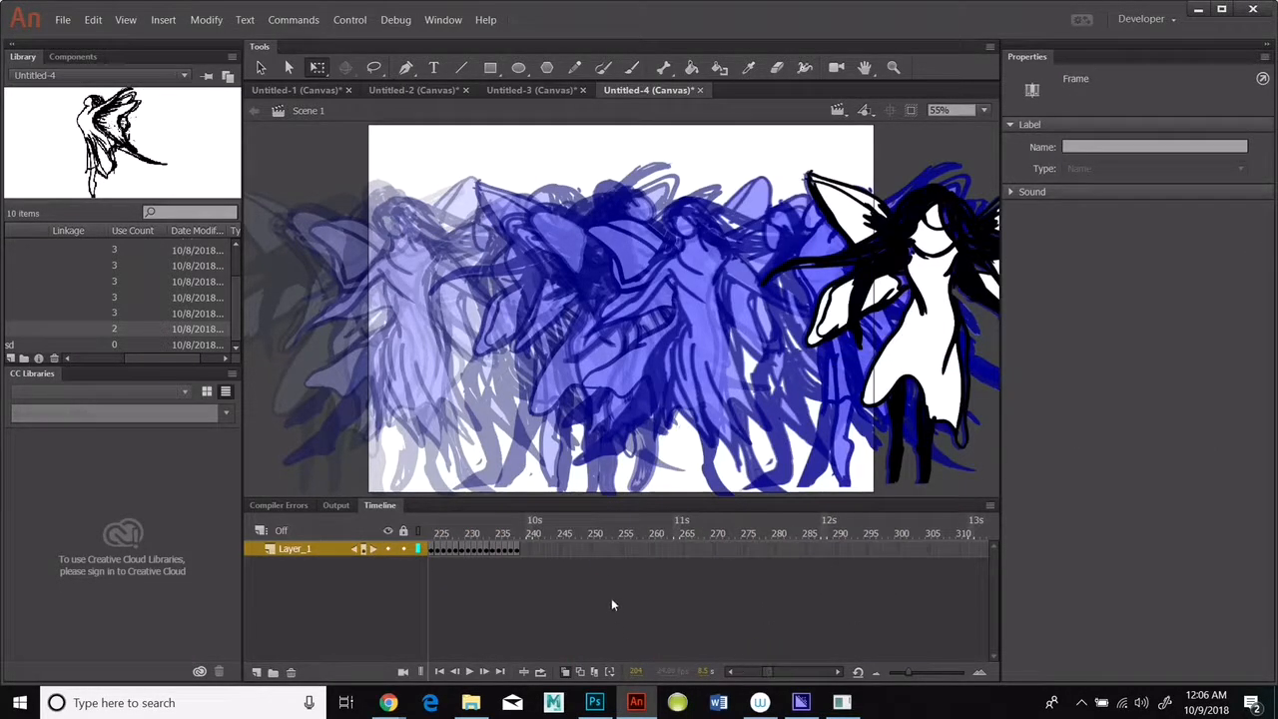
# Insert a new layer, Layer_2, and place it below Layer_1
pyautogui.rightClick(316, 549)
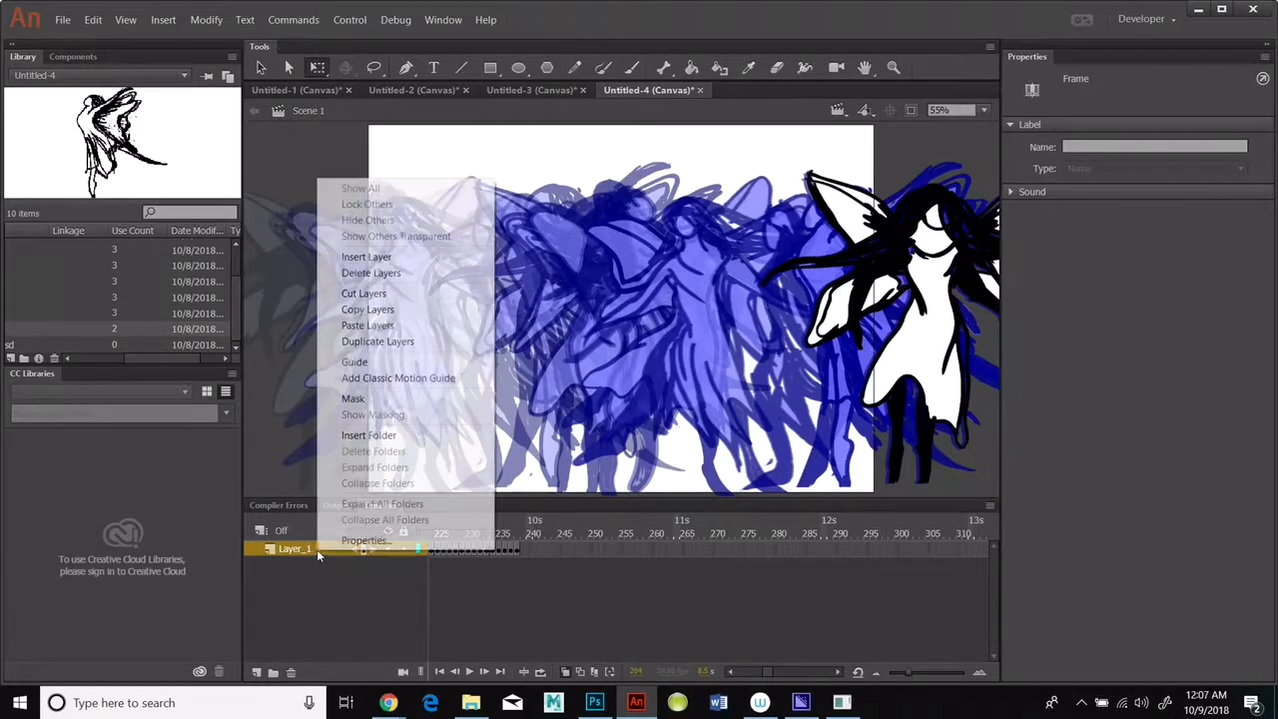
pyautogui.click(367, 256)
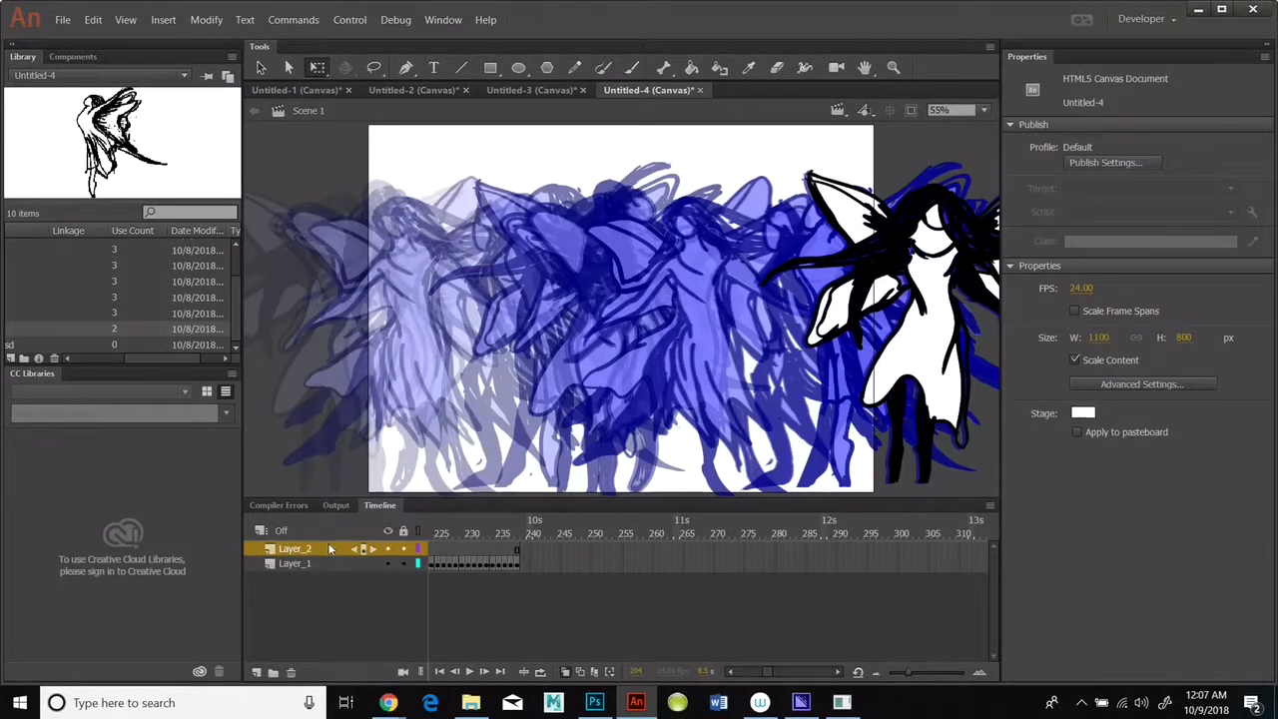
pyautogui.moveTo(329, 550); pyautogui.dragTo(356, 605)
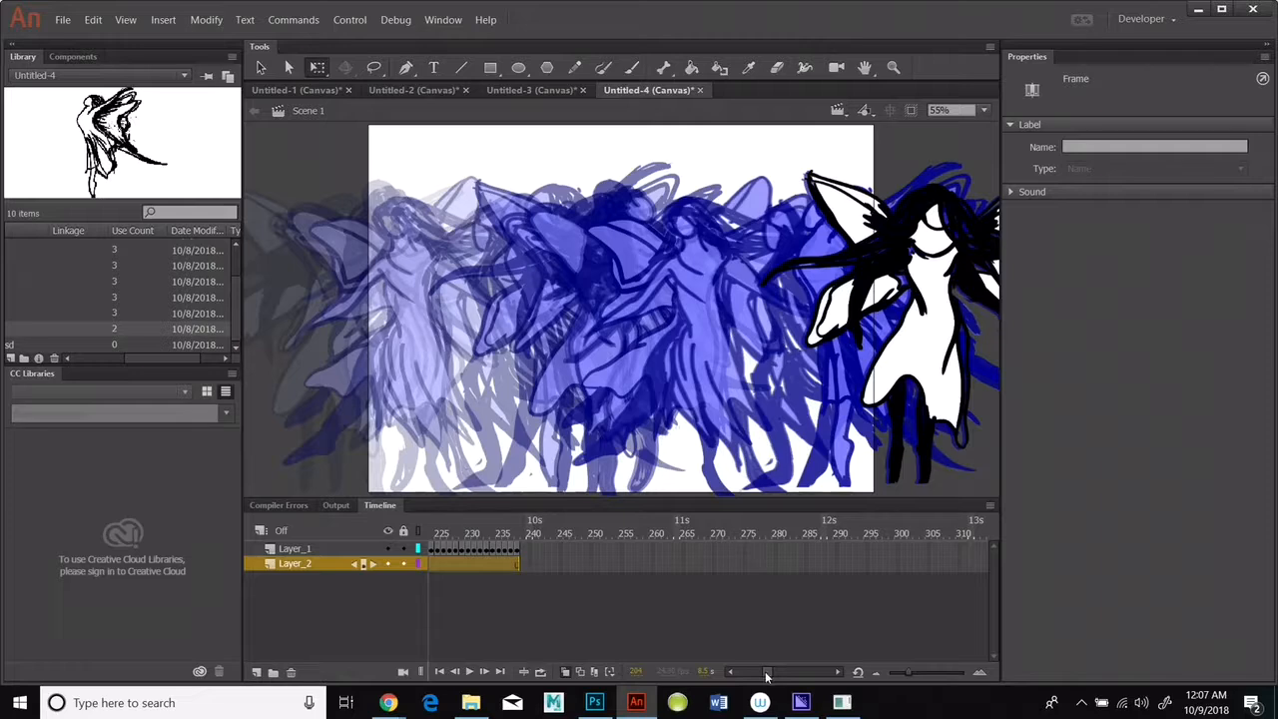
# Search the Desktop for "green screen" and import the Green Screen Color image to the stage on Layer_2
pyautogui.moveTo(767, 677); pyautogui.dragTo(715, 676)
pyautogui.click(63, 20)
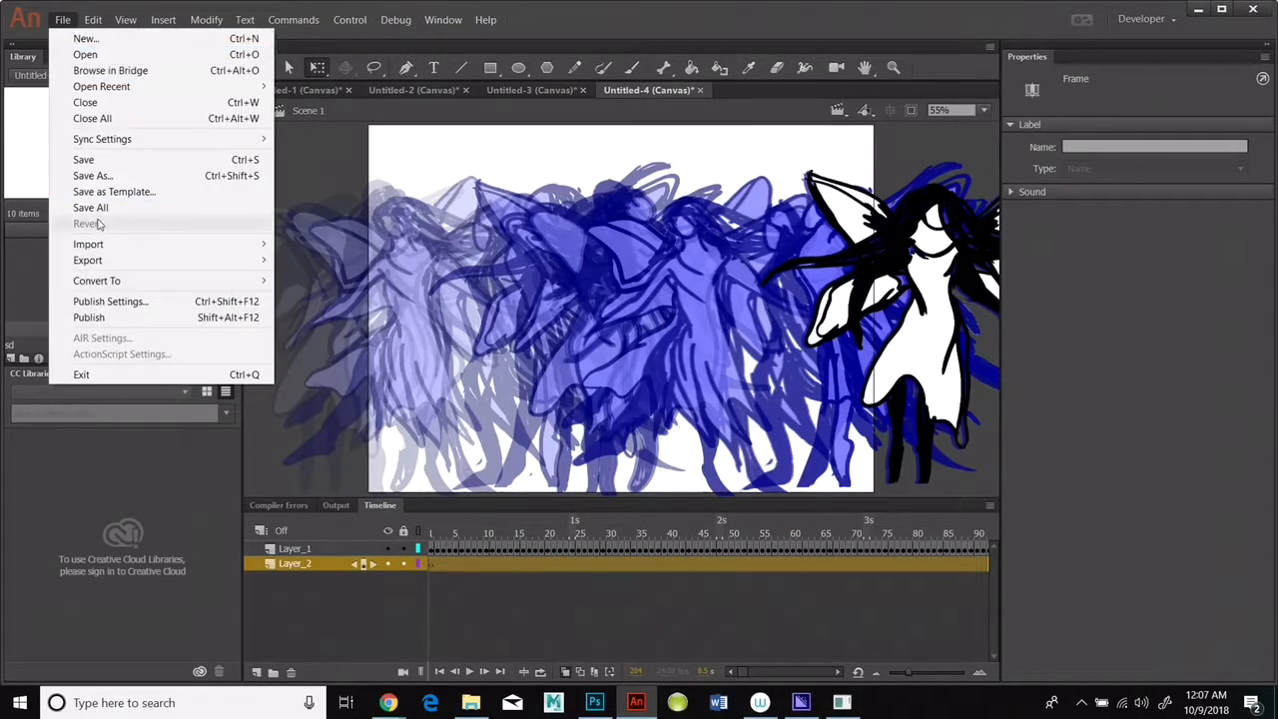
pyautogui.moveTo(230, 246)
pyautogui.click(356, 249)
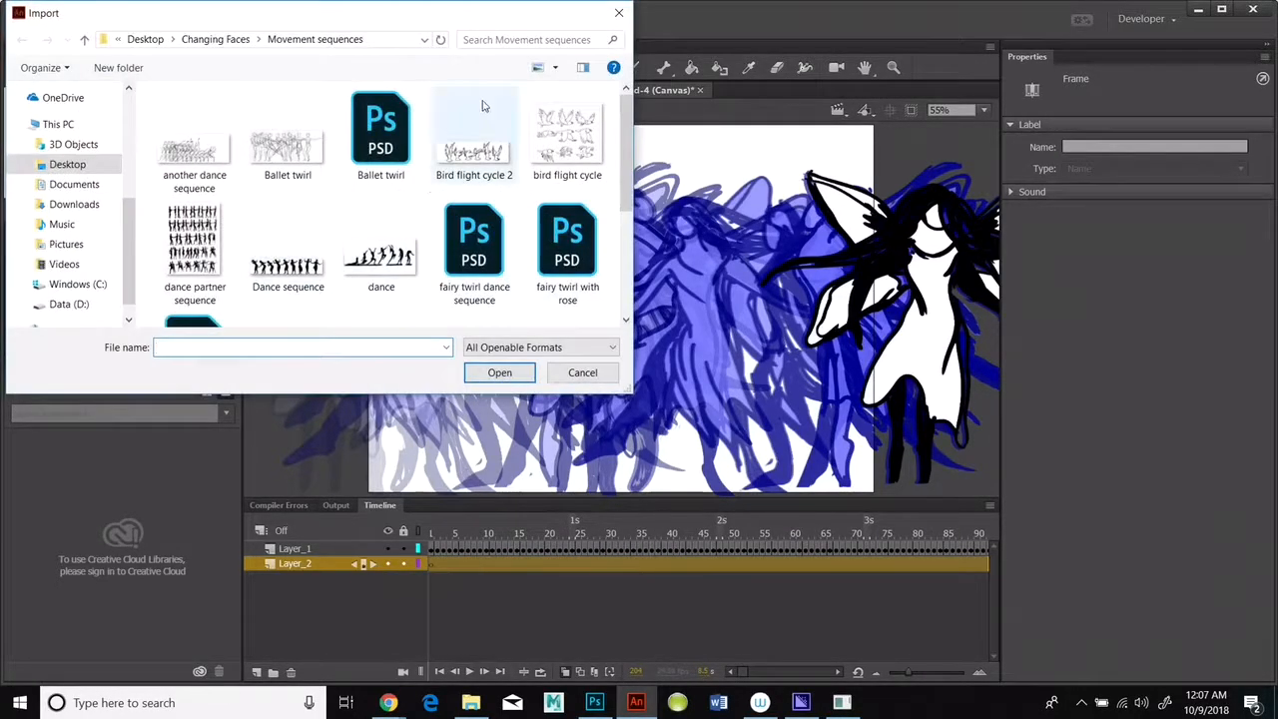
pyautogui.click(481, 34)
pyautogui.write('green')
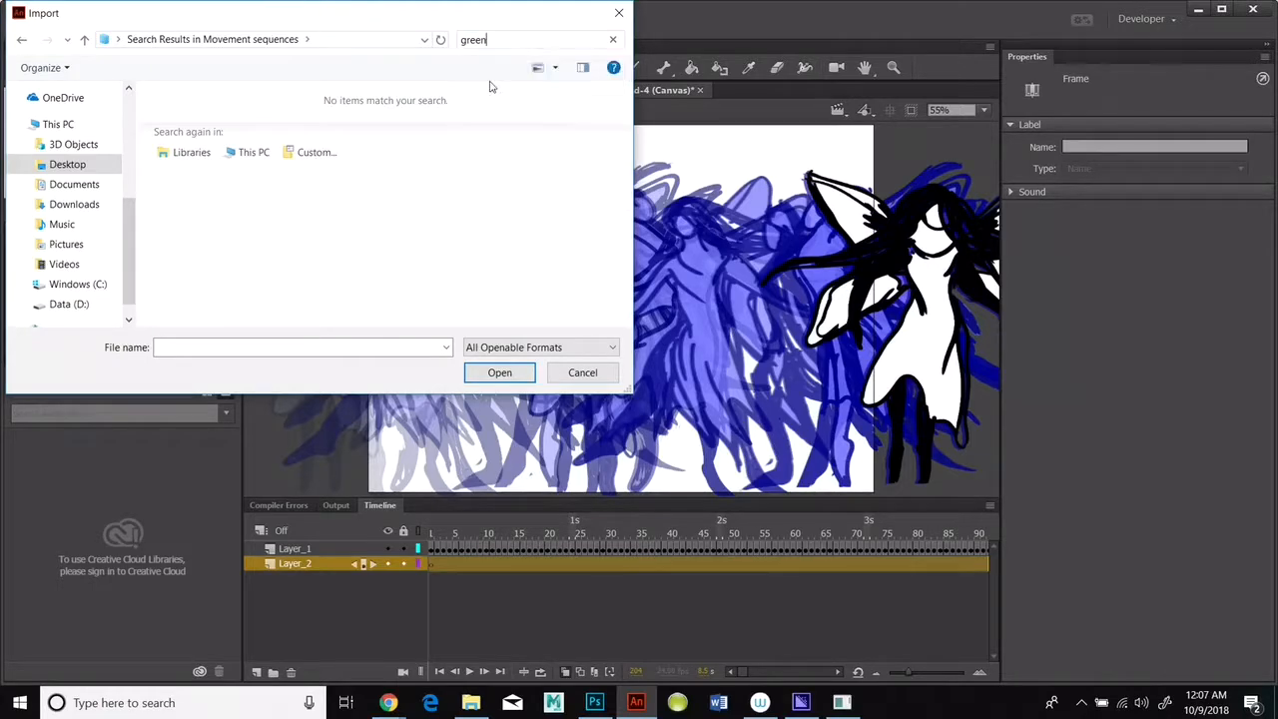
pyautogui.click(498, 61)
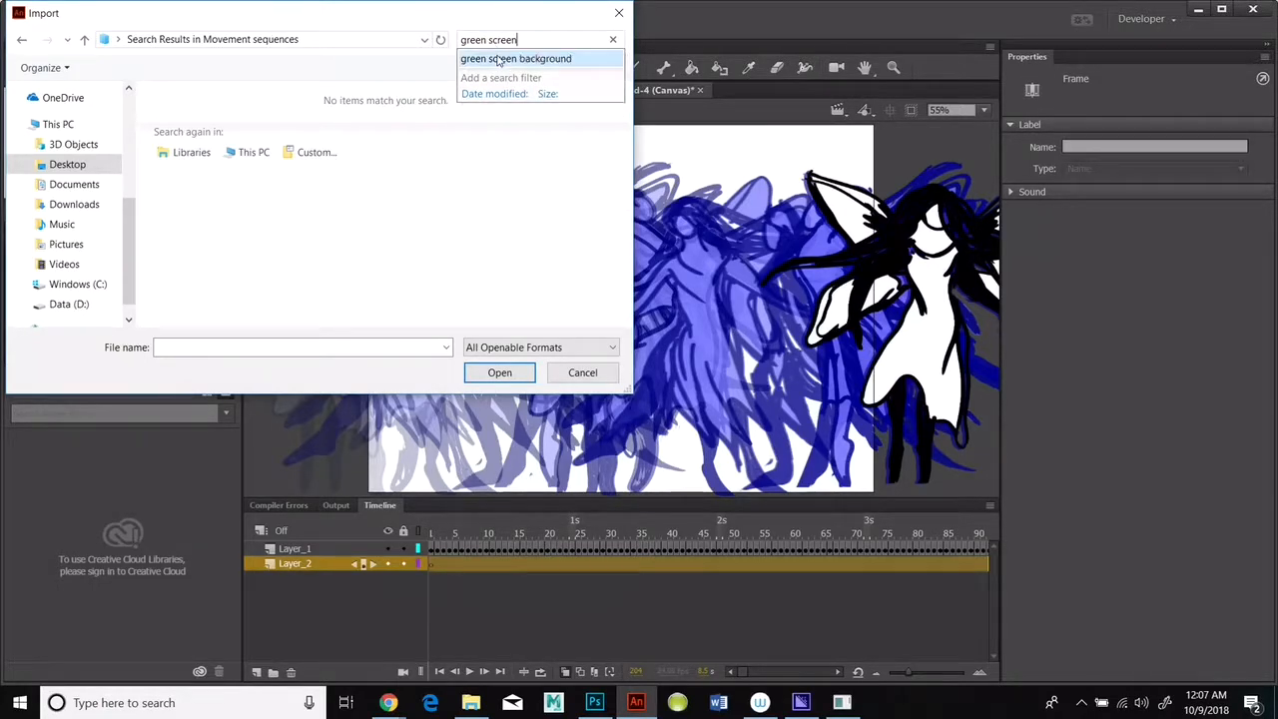
pyautogui.click(71, 168)
pyautogui.click(517, 38)
pyautogui.click(509, 61)
pyautogui.click(389, 145)
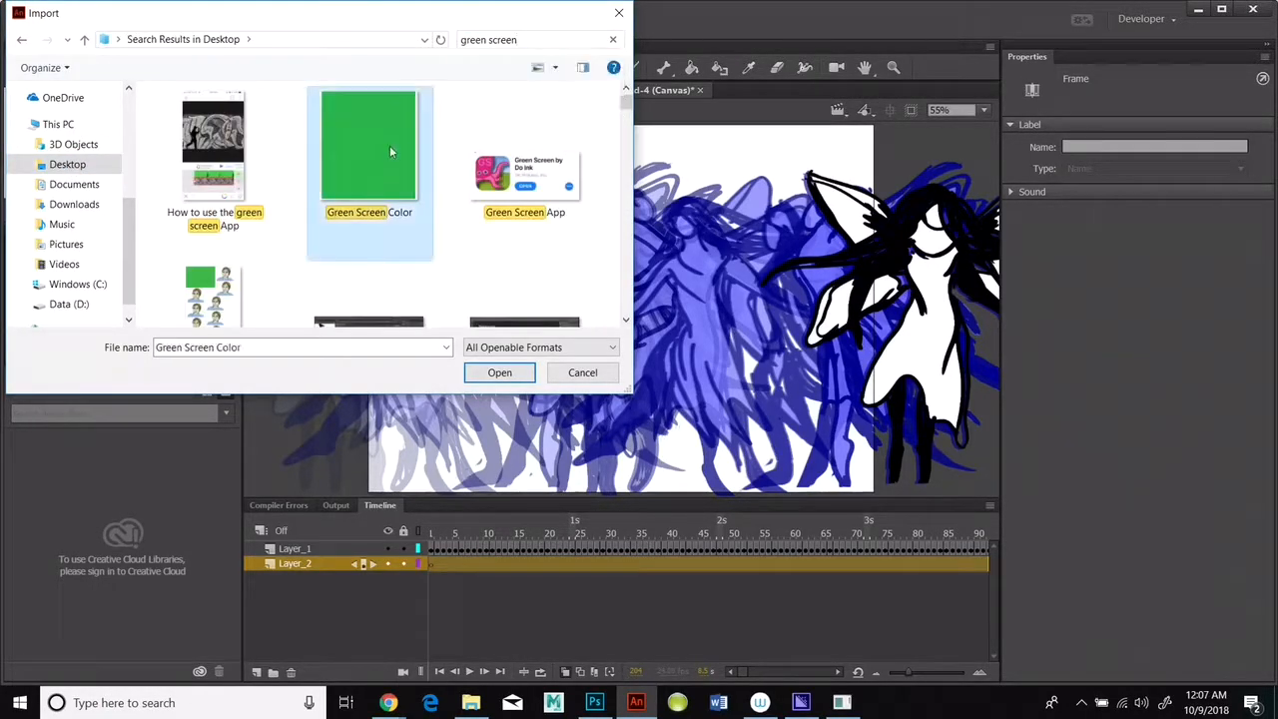
pyautogui.click(504, 372)
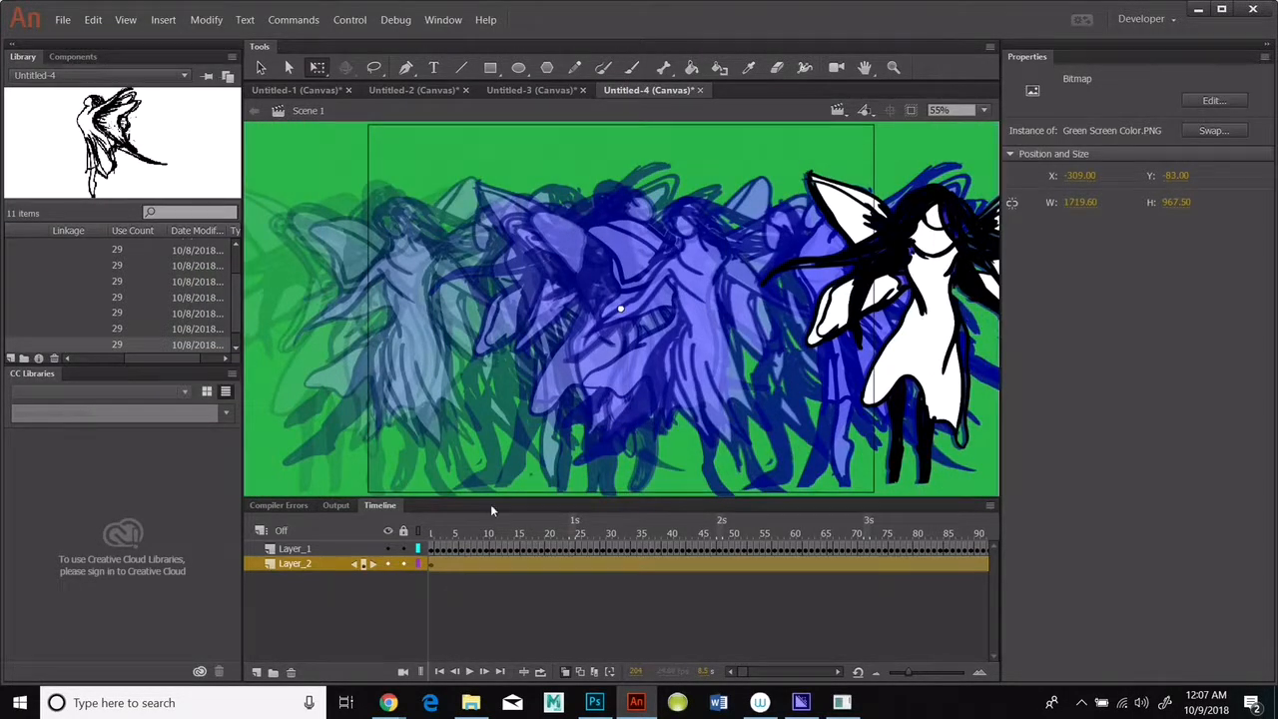
# Turn off onion skin and test the movie from frame 1, returning to the timeline
pyautogui.click(566, 672)
pyautogui.click(433, 550)
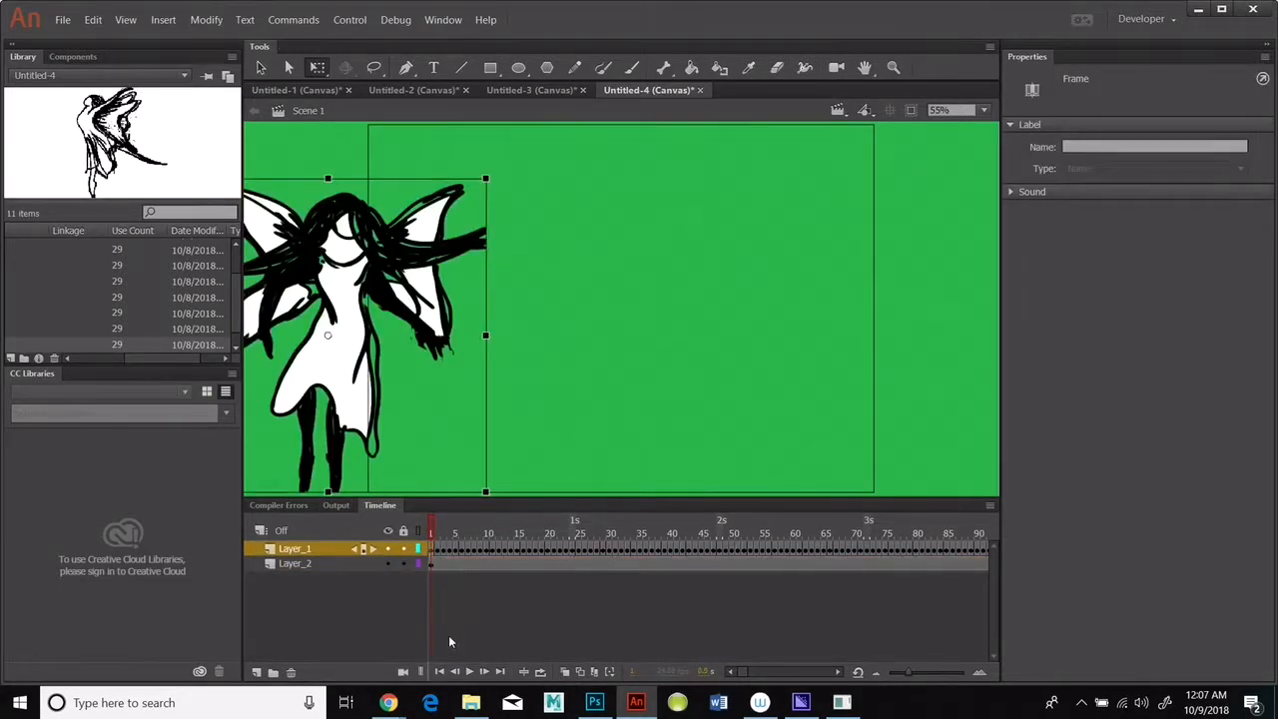
pyautogui.click(349, 19)
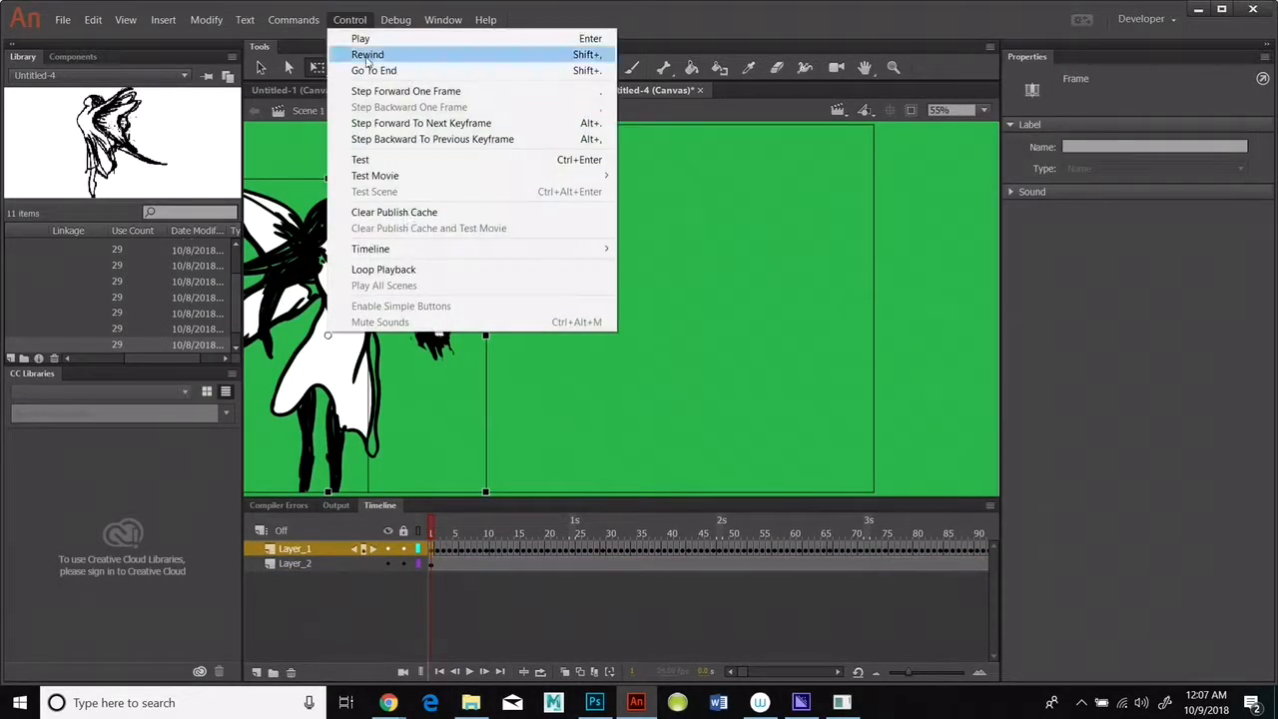
pyautogui.click(419, 171)
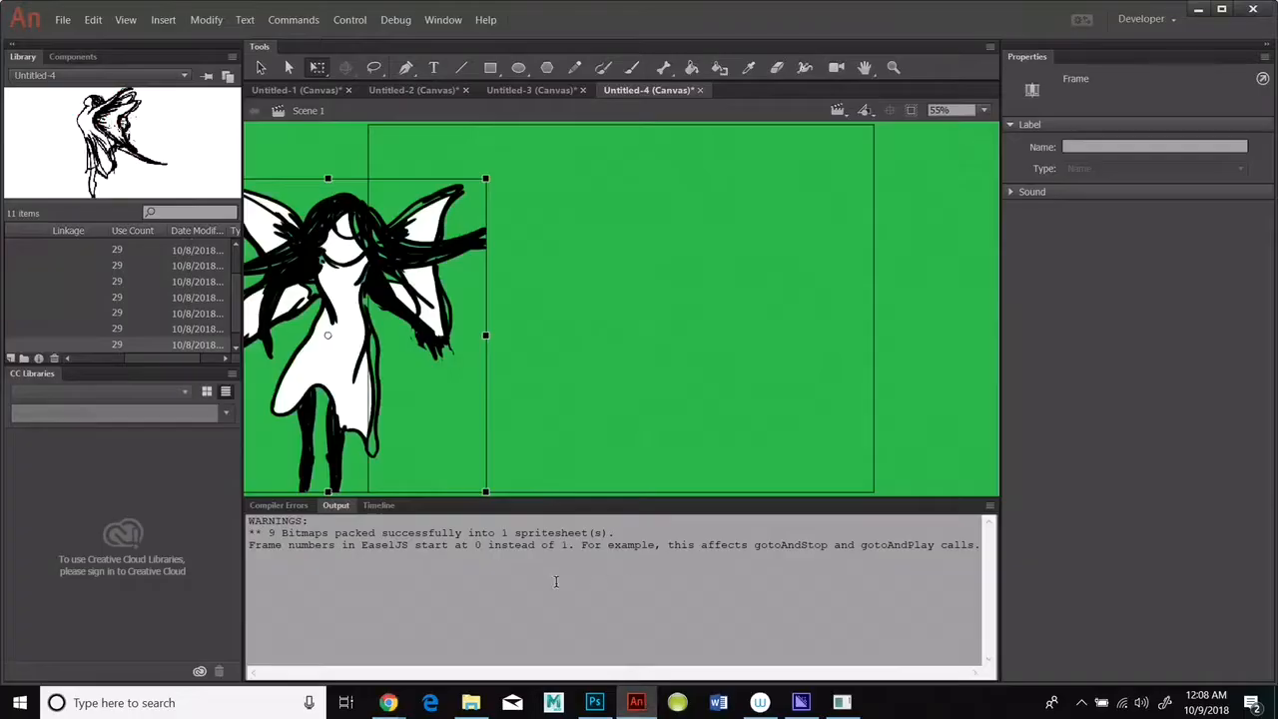
pyautogui.click(379, 505)
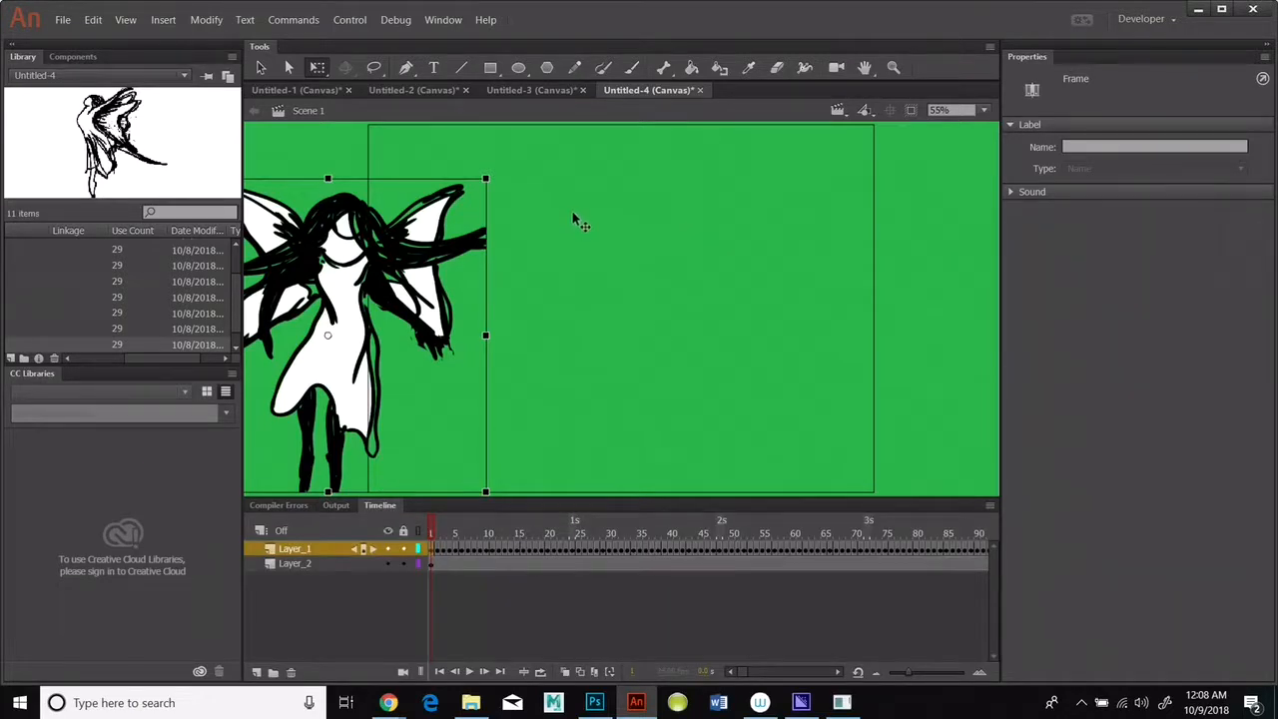
# Export the animation as the video "twirling fairy green screen.mov" on the Desktop, replacing the existing file
pyautogui.click(62, 20)
pyautogui.moveTo(150, 257)
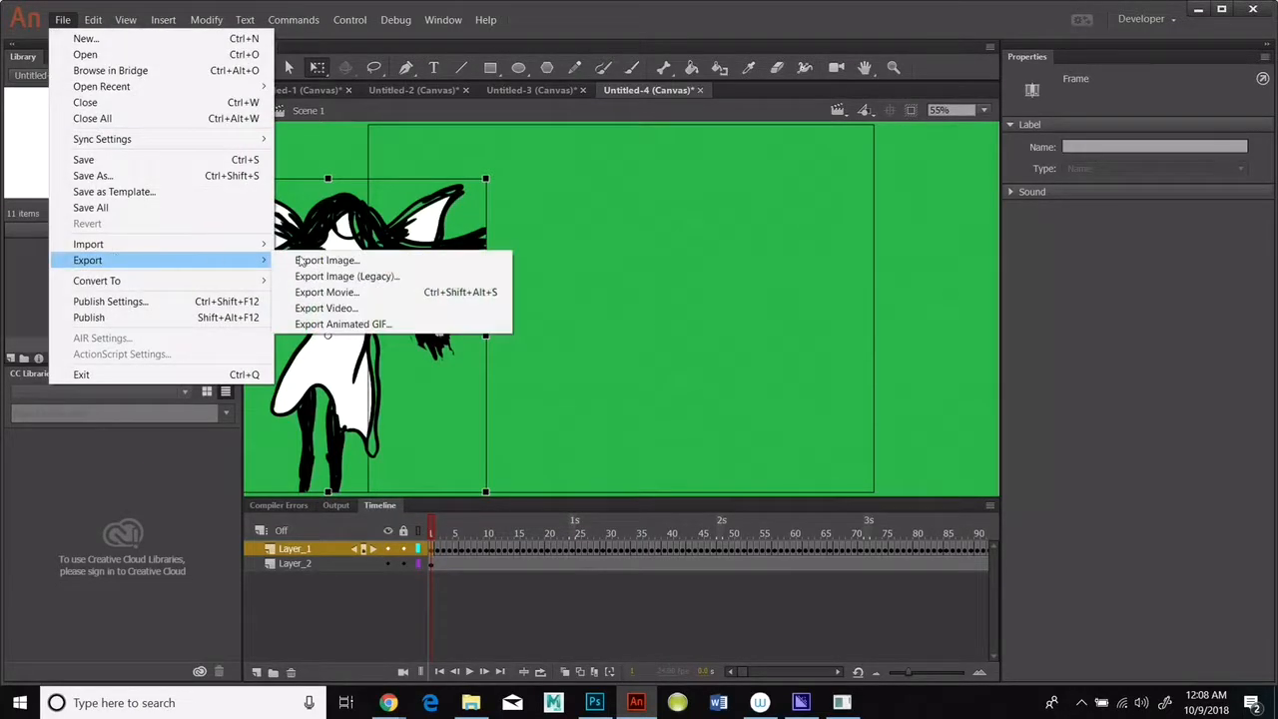
pyautogui.click(365, 309)
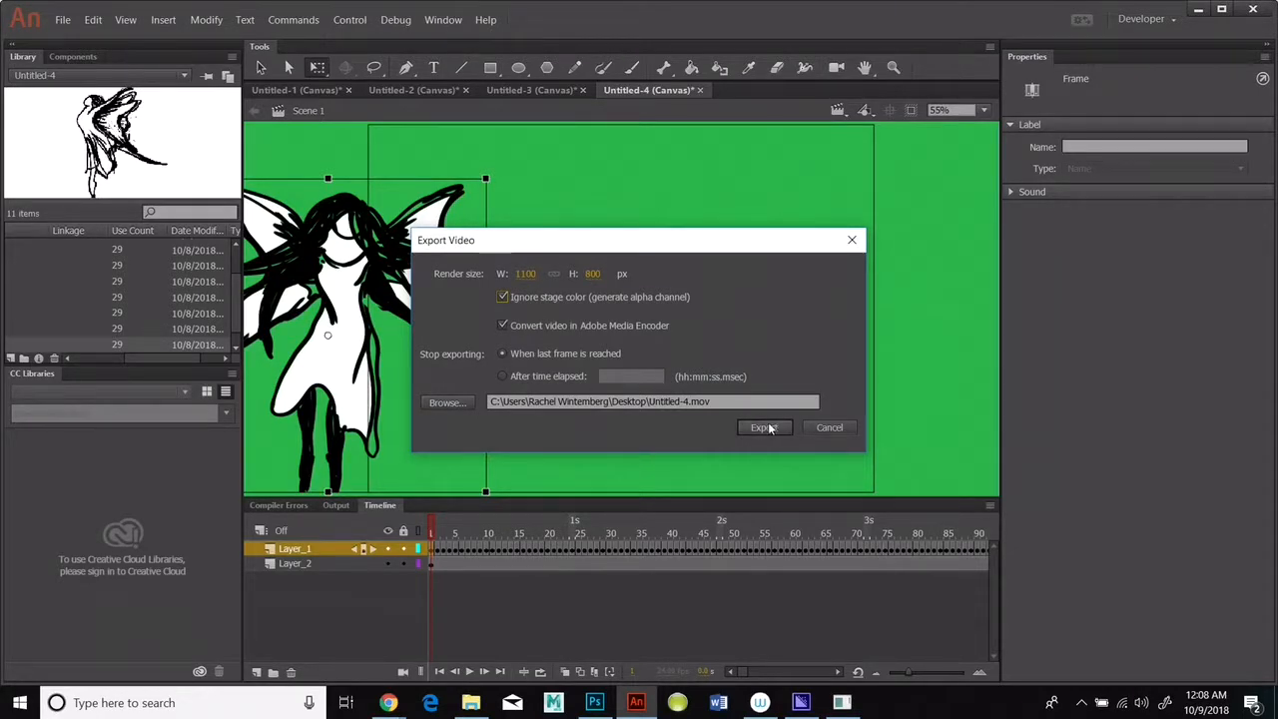
pyautogui.click(446, 403)
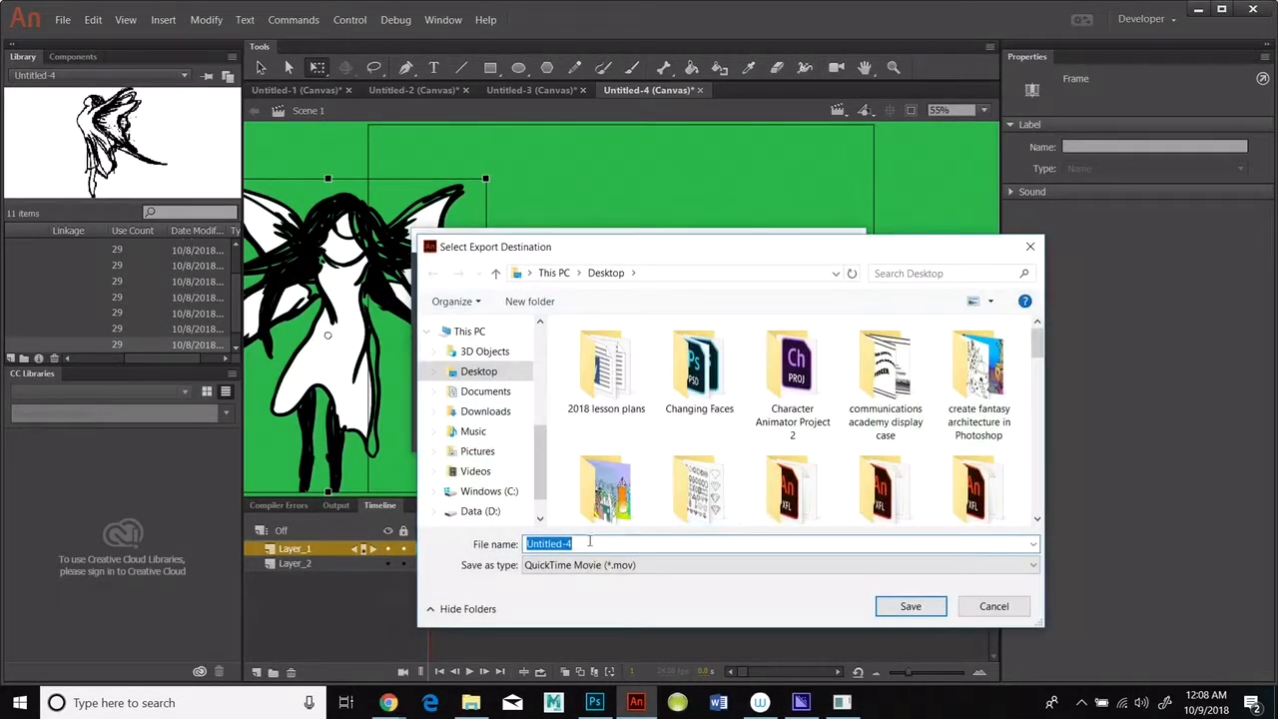
pyautogui.write('twi')
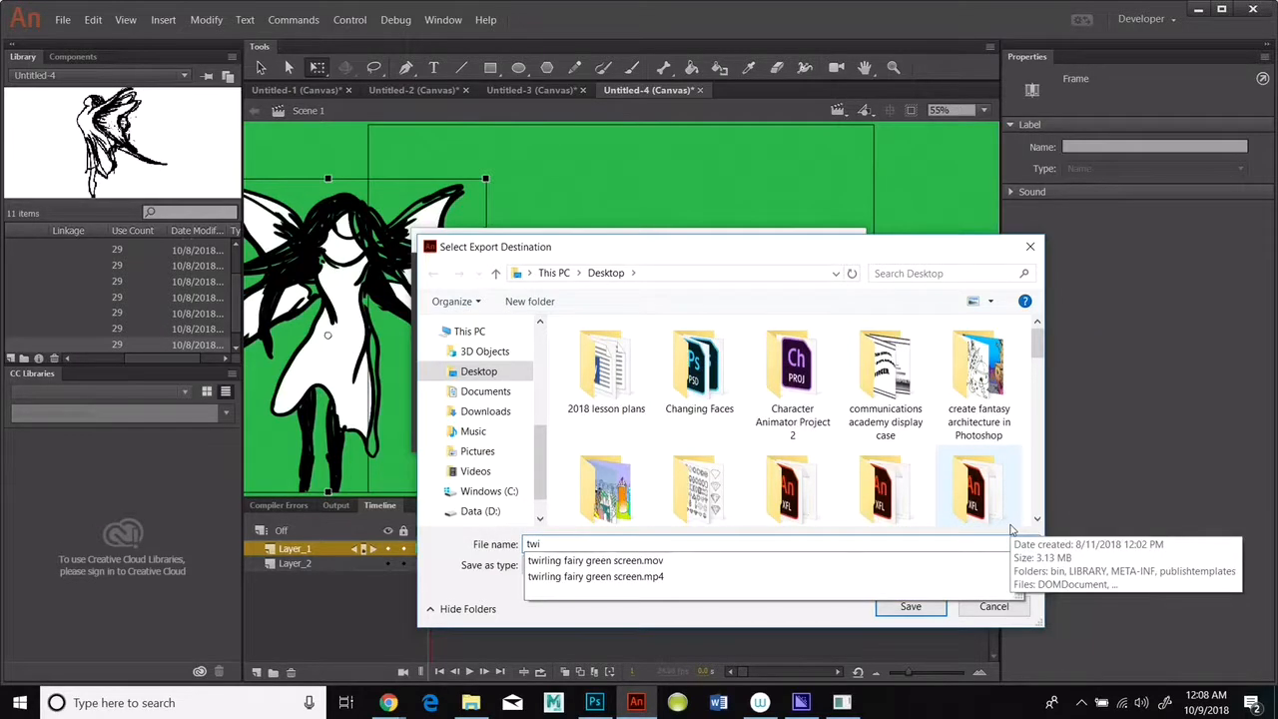
pyautogui.click(675, 559)
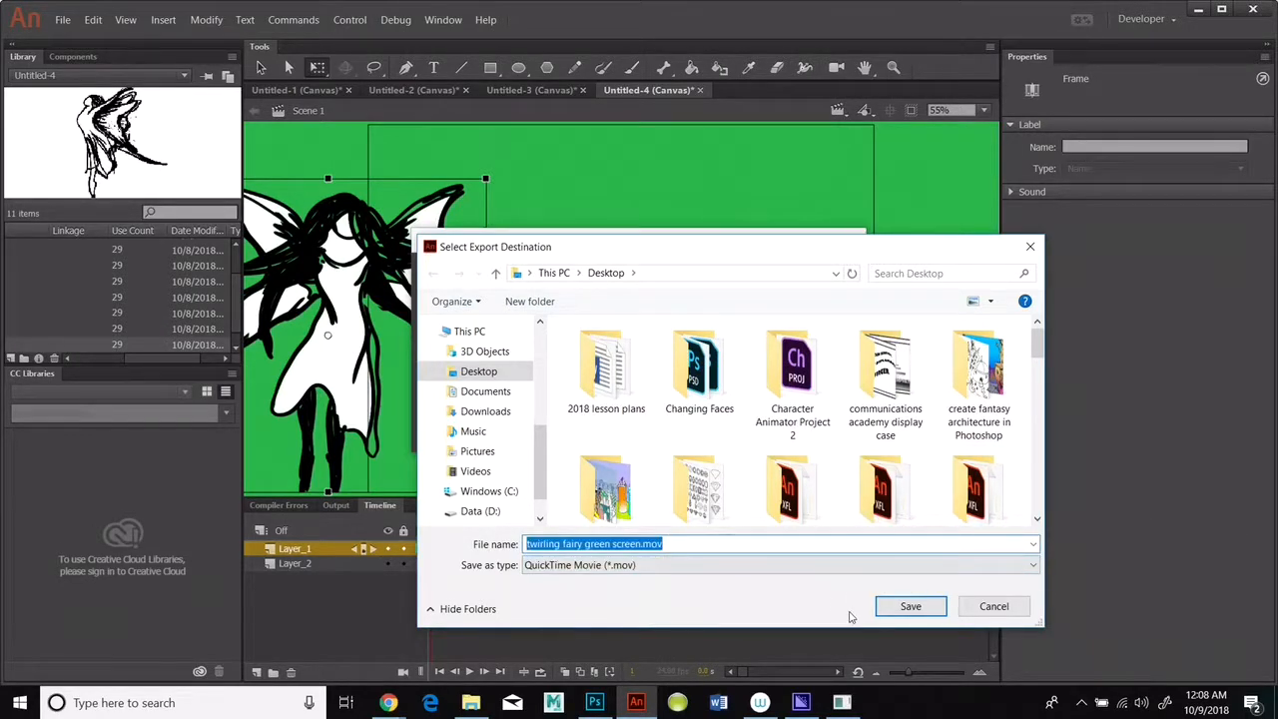
pyautogui.click(911, 607)
pyautogui.click(817, 469)
pyautogui.click(764, 429)
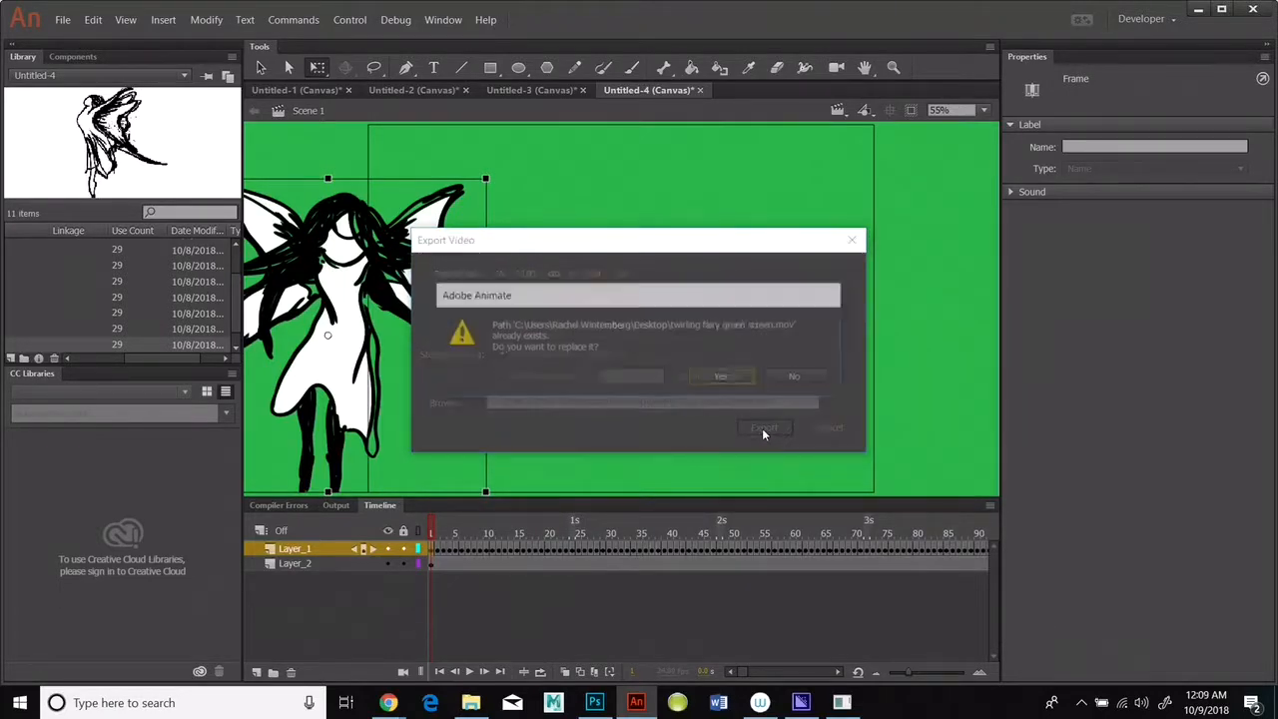
pyautogui.click(711, 377)
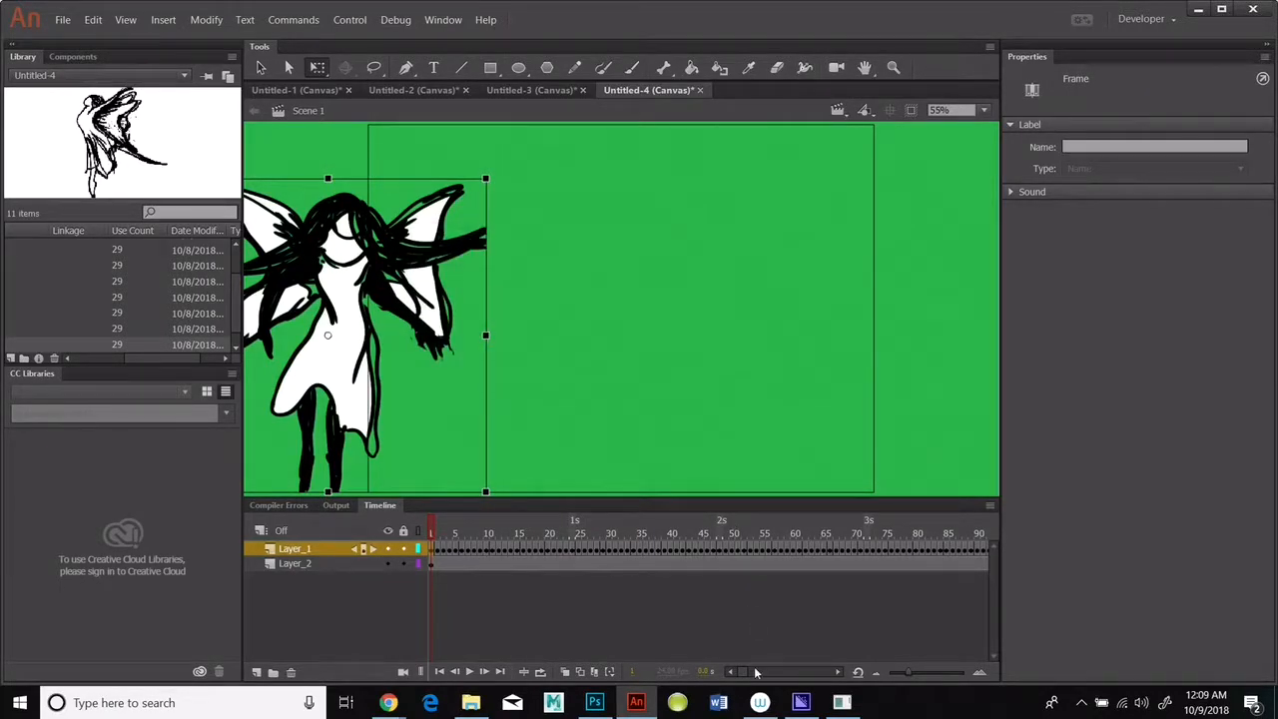
# Switch to Adobe Media Encoder and start encoding the queued twirling fairy green screen.mov as H.264 video
pyautogui.click(801, 707)
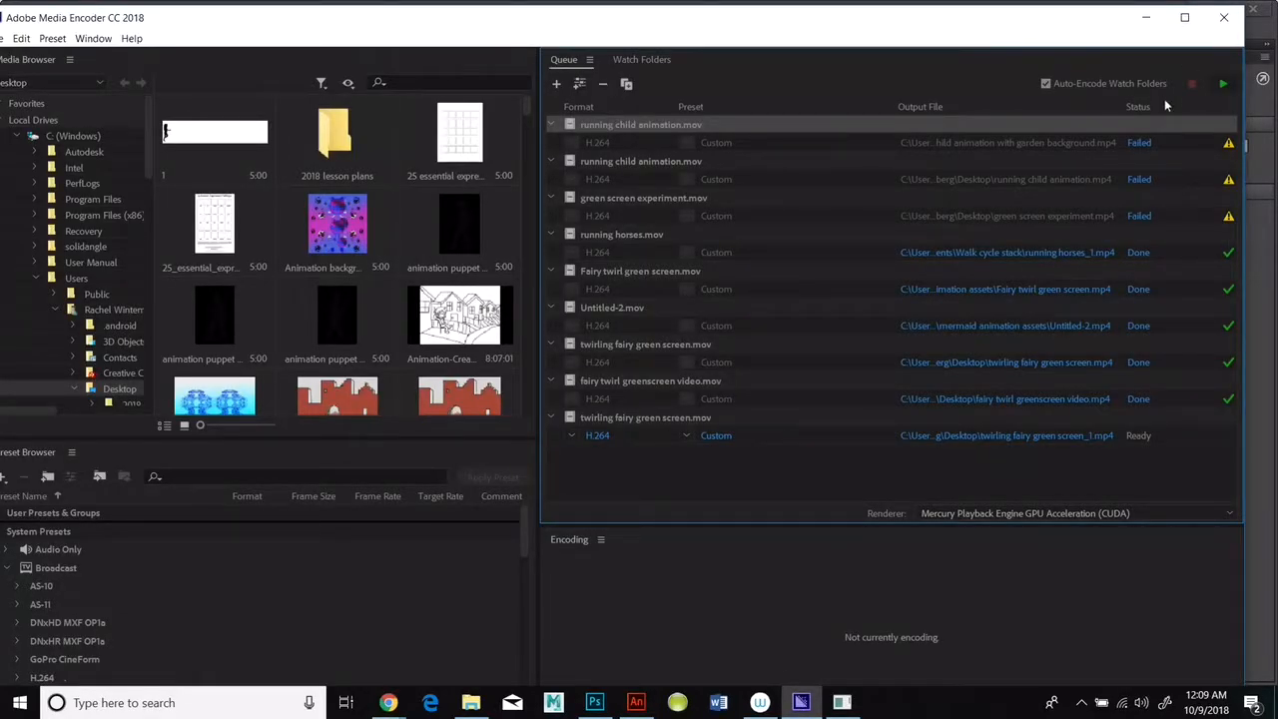
pyautogui.click(1224, 85)
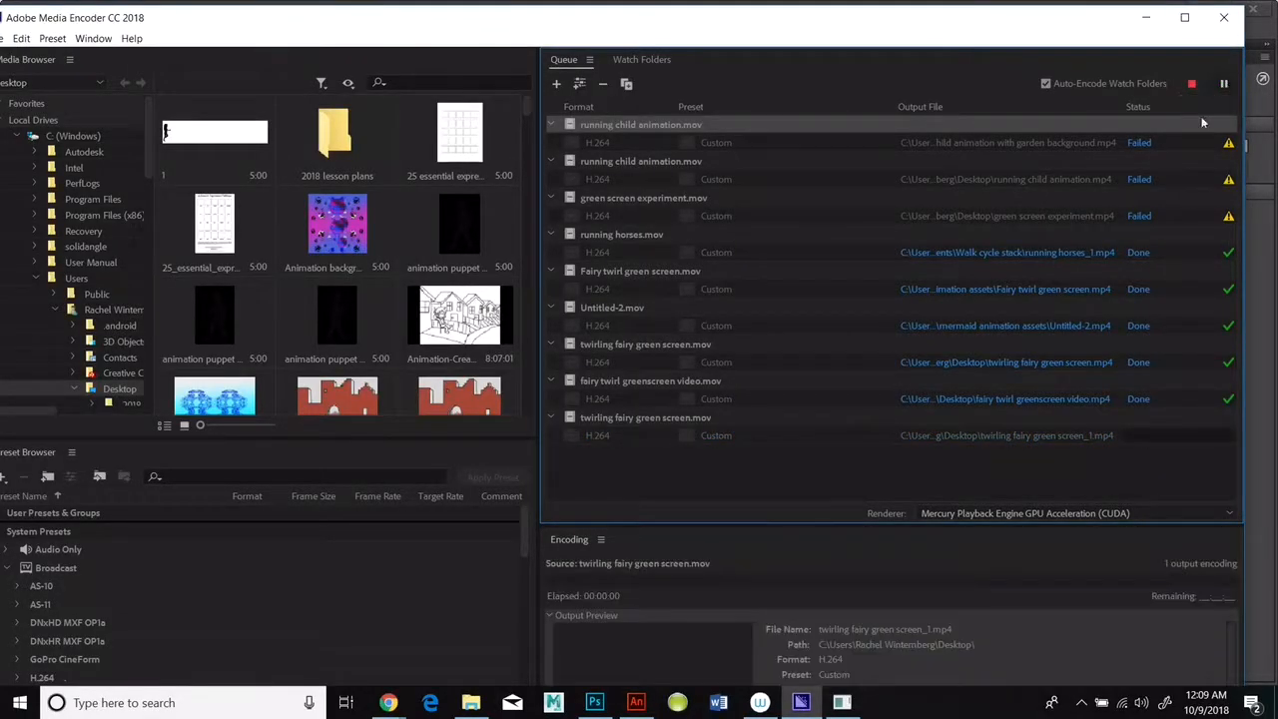
# Switch to File Explorer, find today's files on the Desktop and play the encoded video "twirling fairy green screen_1"
pyautogui.click(470, 702)
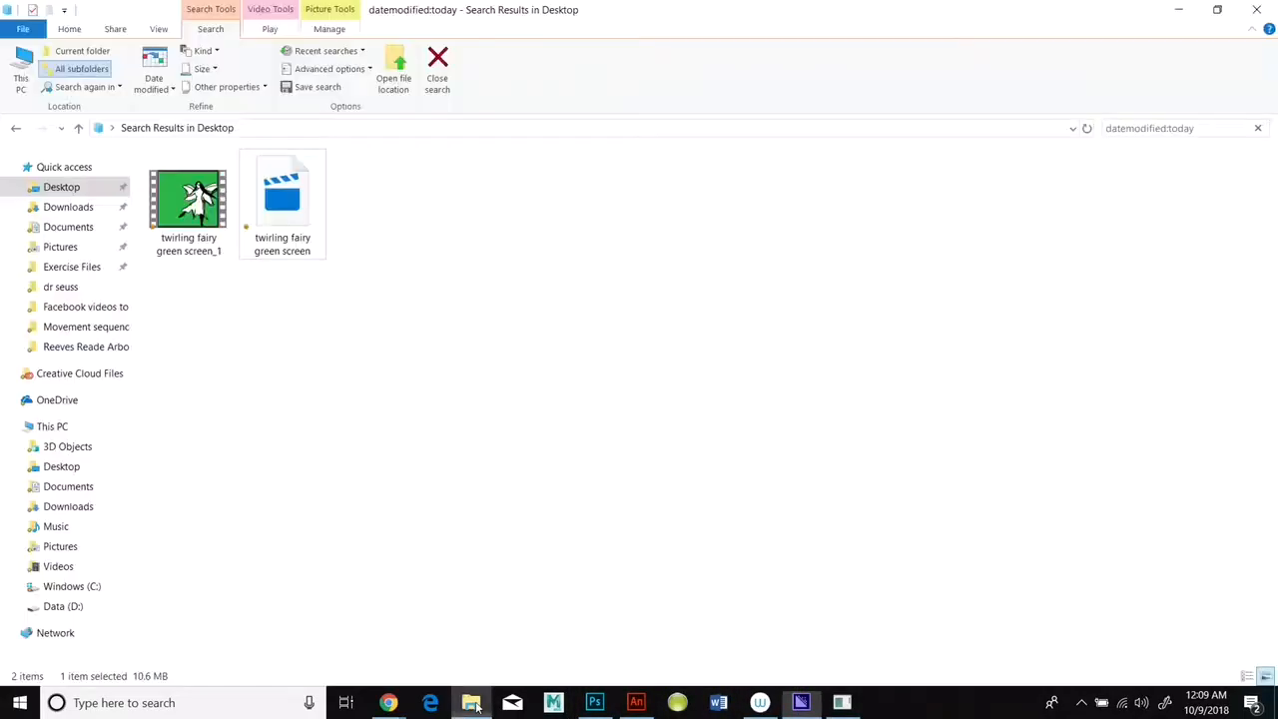
pyautogui.click(1199, 129)
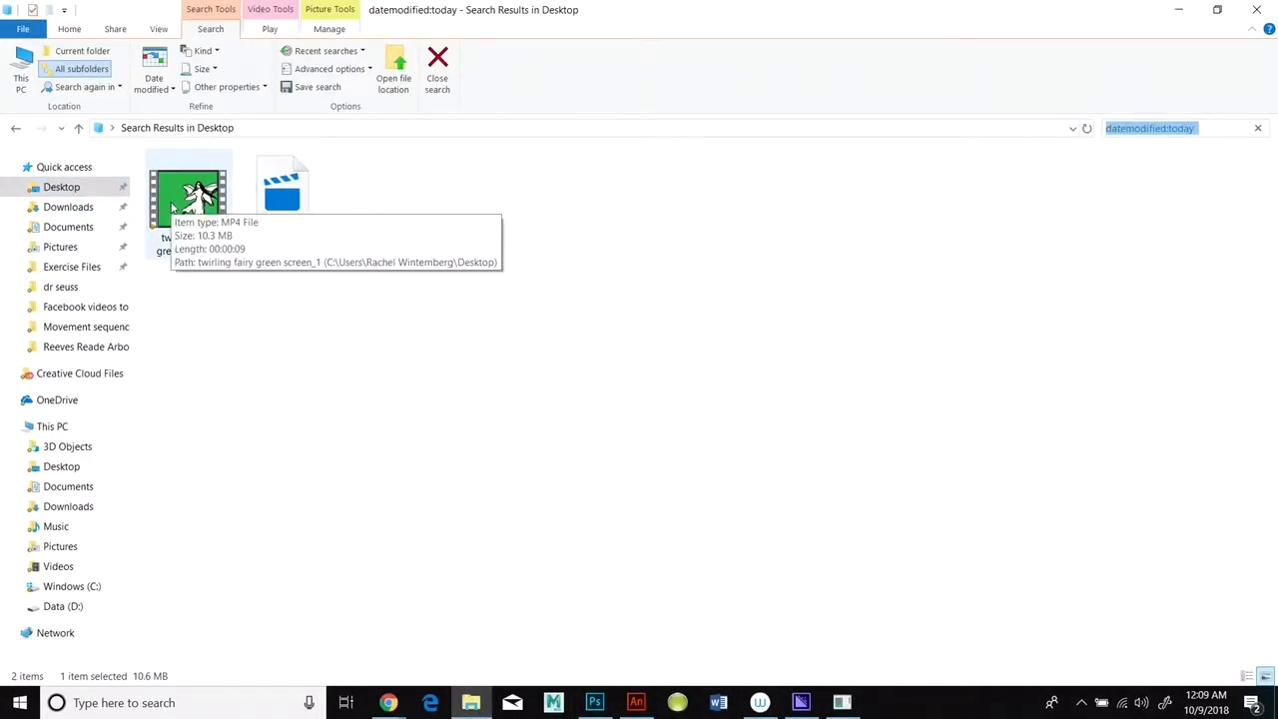
pyautogui.doubleClick(171, 206)
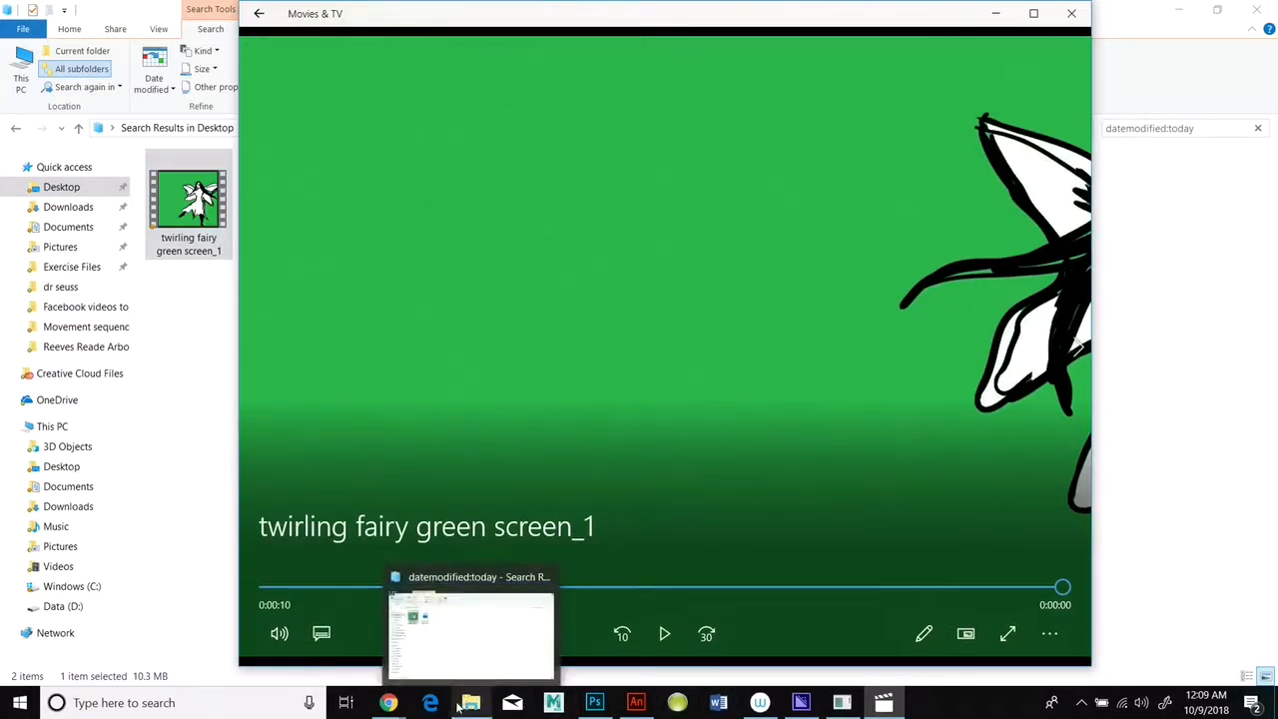
pyautogui.moveTo(388, 702)
pyautogui.moveTo(456, 624)
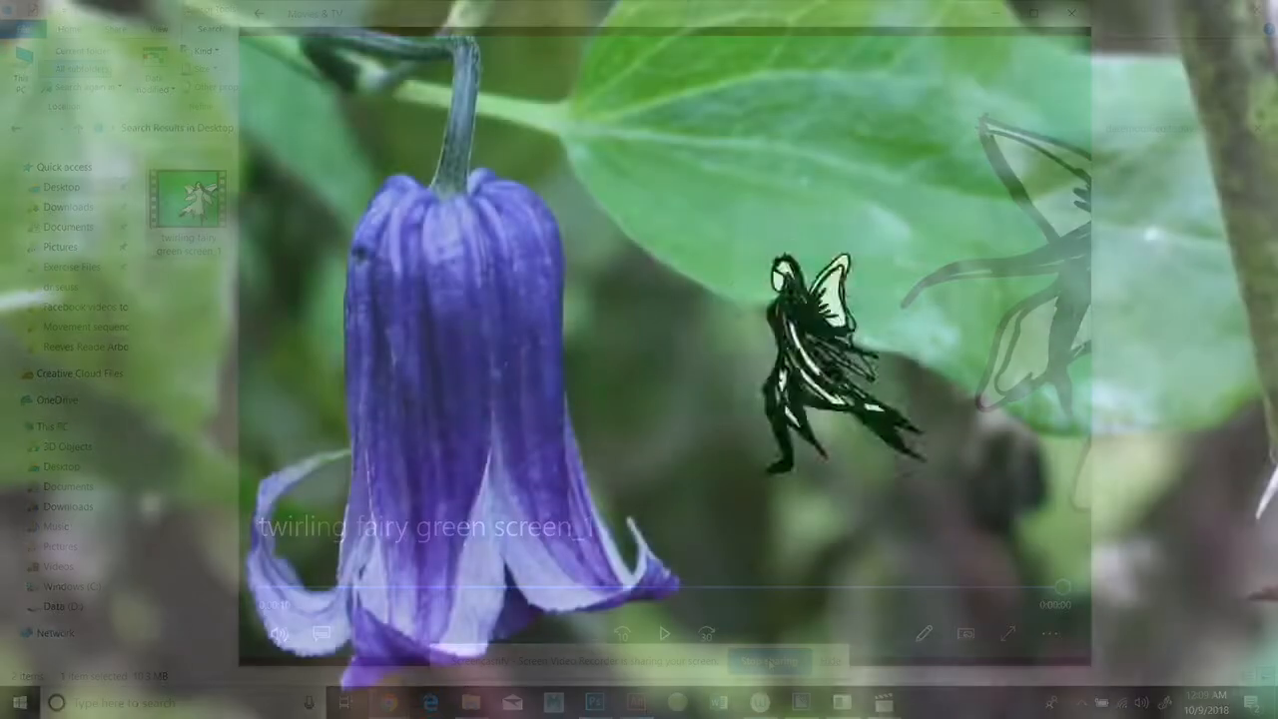